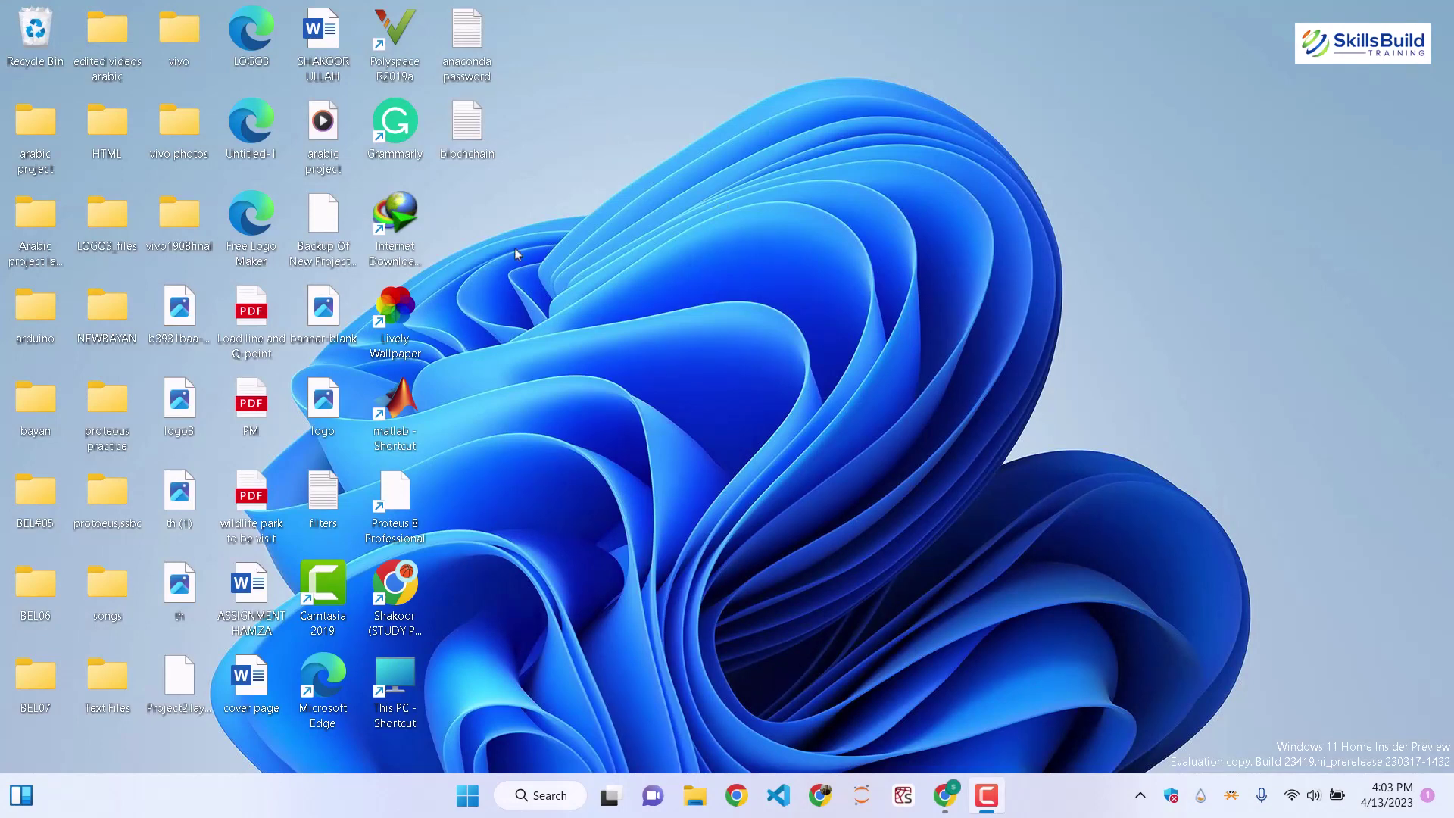
# - Uncheck Show desktop icons in the desktop's View menu so only the wallpaper shows
pyautogui.click(550, 102)
pyautogui.rightClick(550, 101)
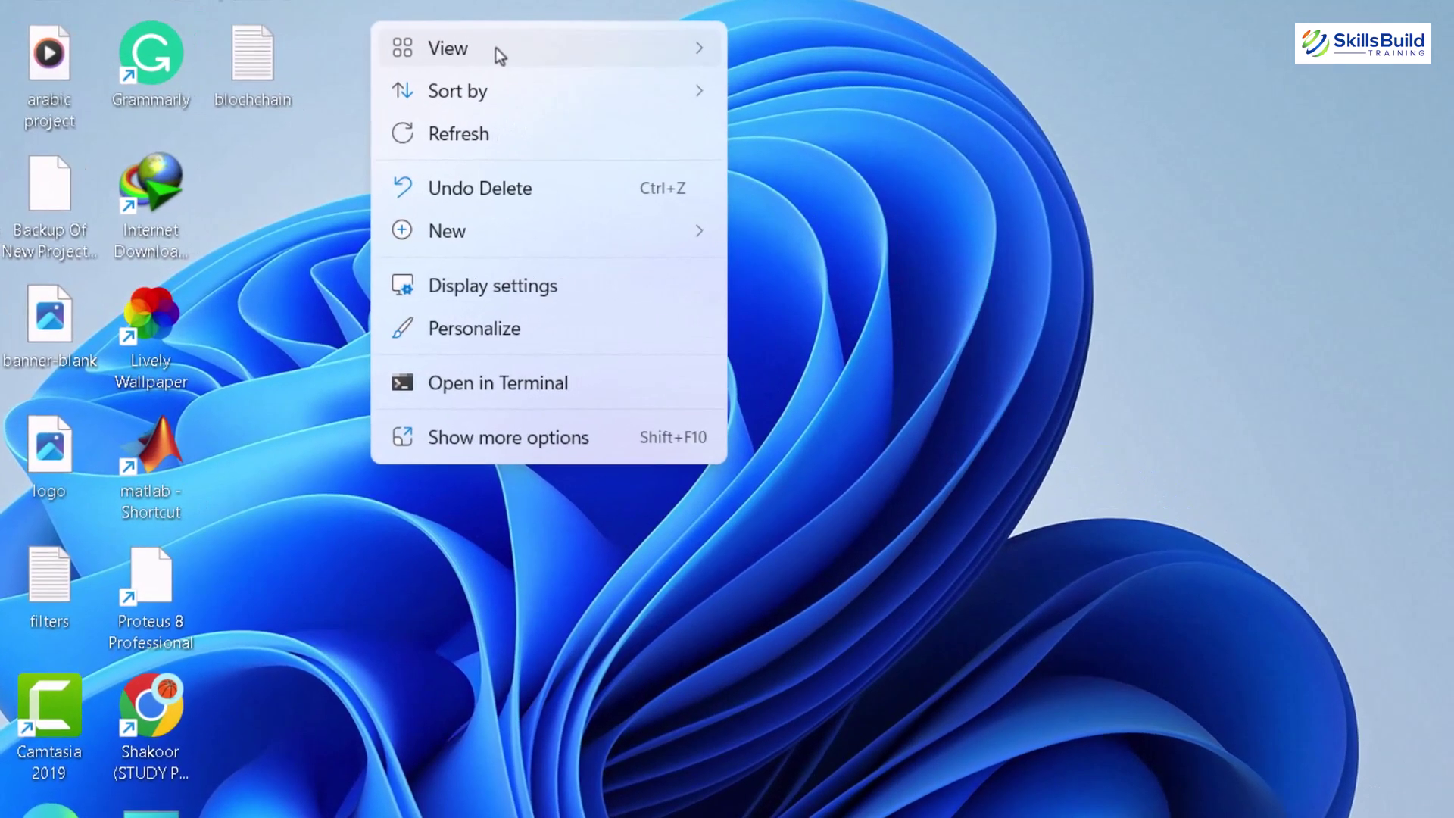
pyautogui.moveTo(640, 123)
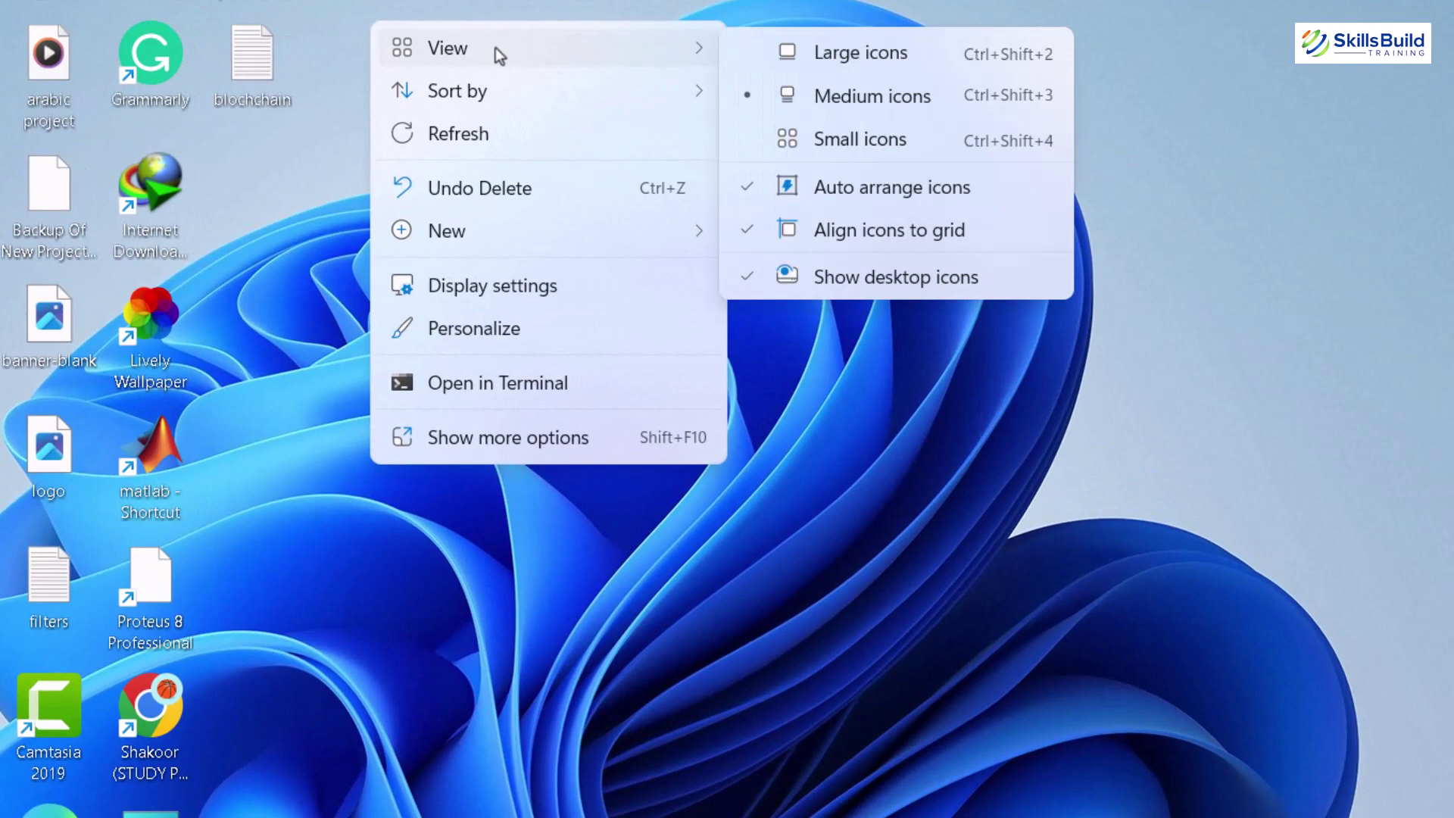
pyautogui.click(843, 284)
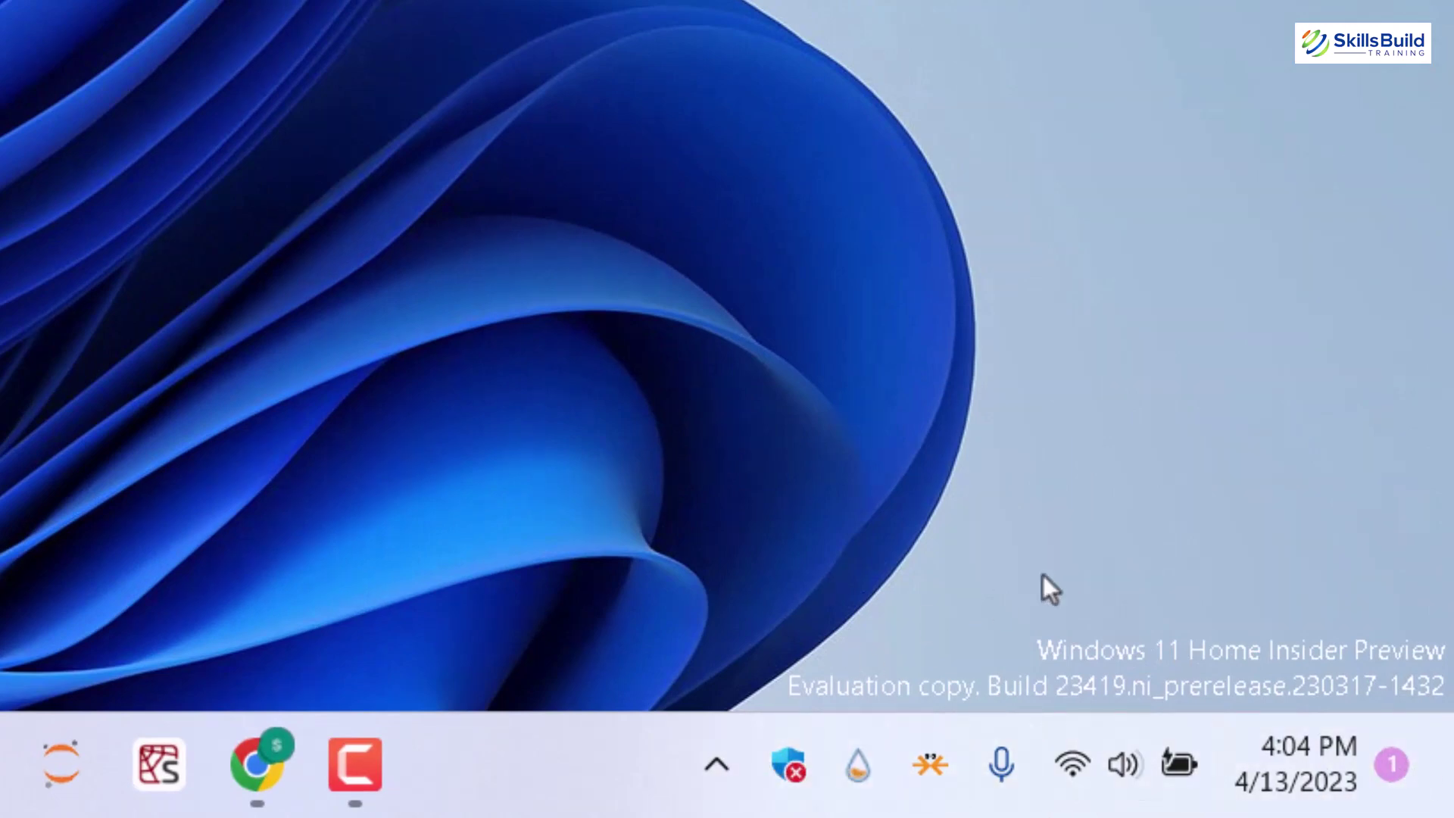
# - Open Taskbar settings from the taskbar's right-click menu
pyautogui.rightClick(484, 739)
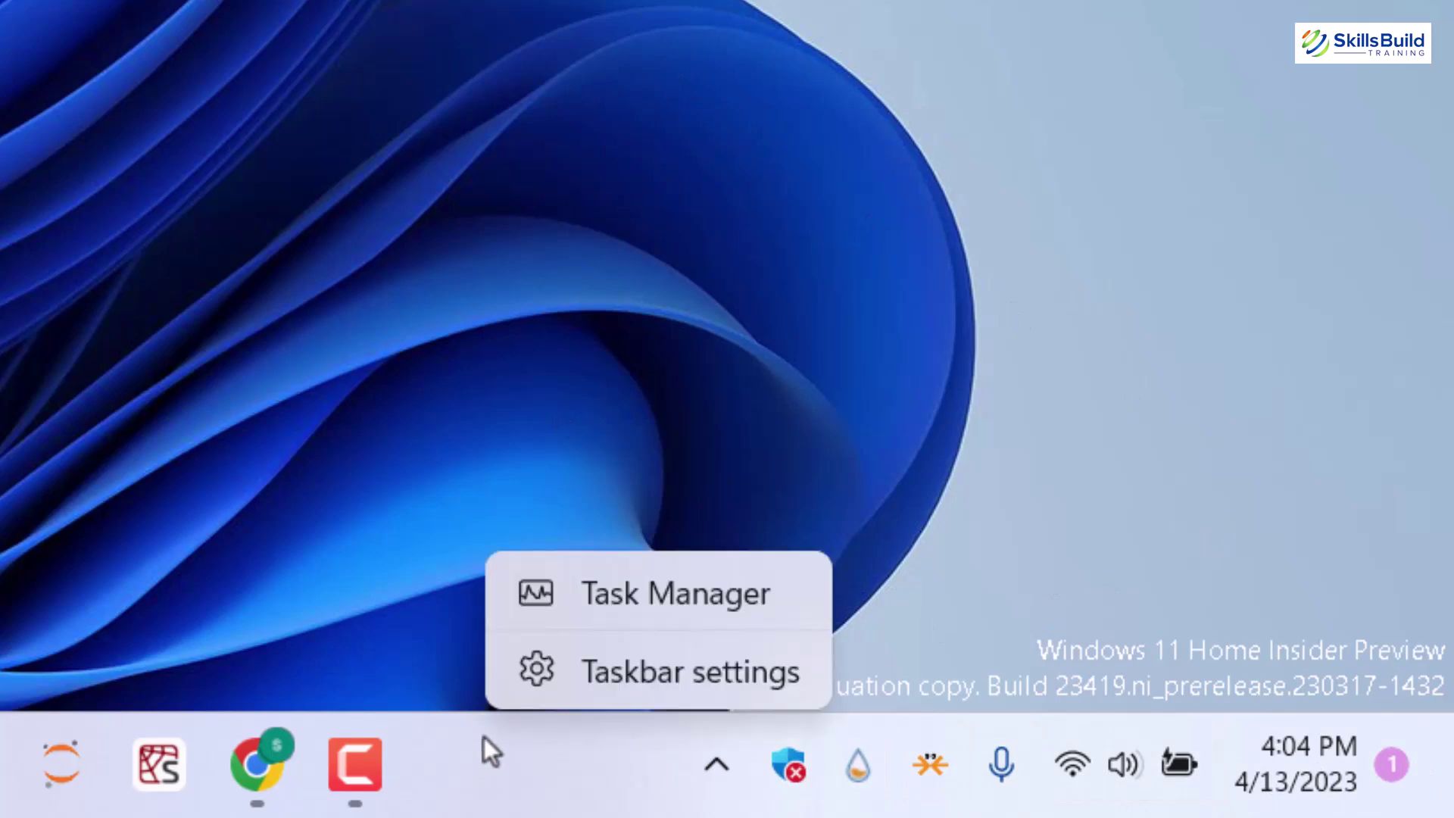
pyautogui.click(581, 680)
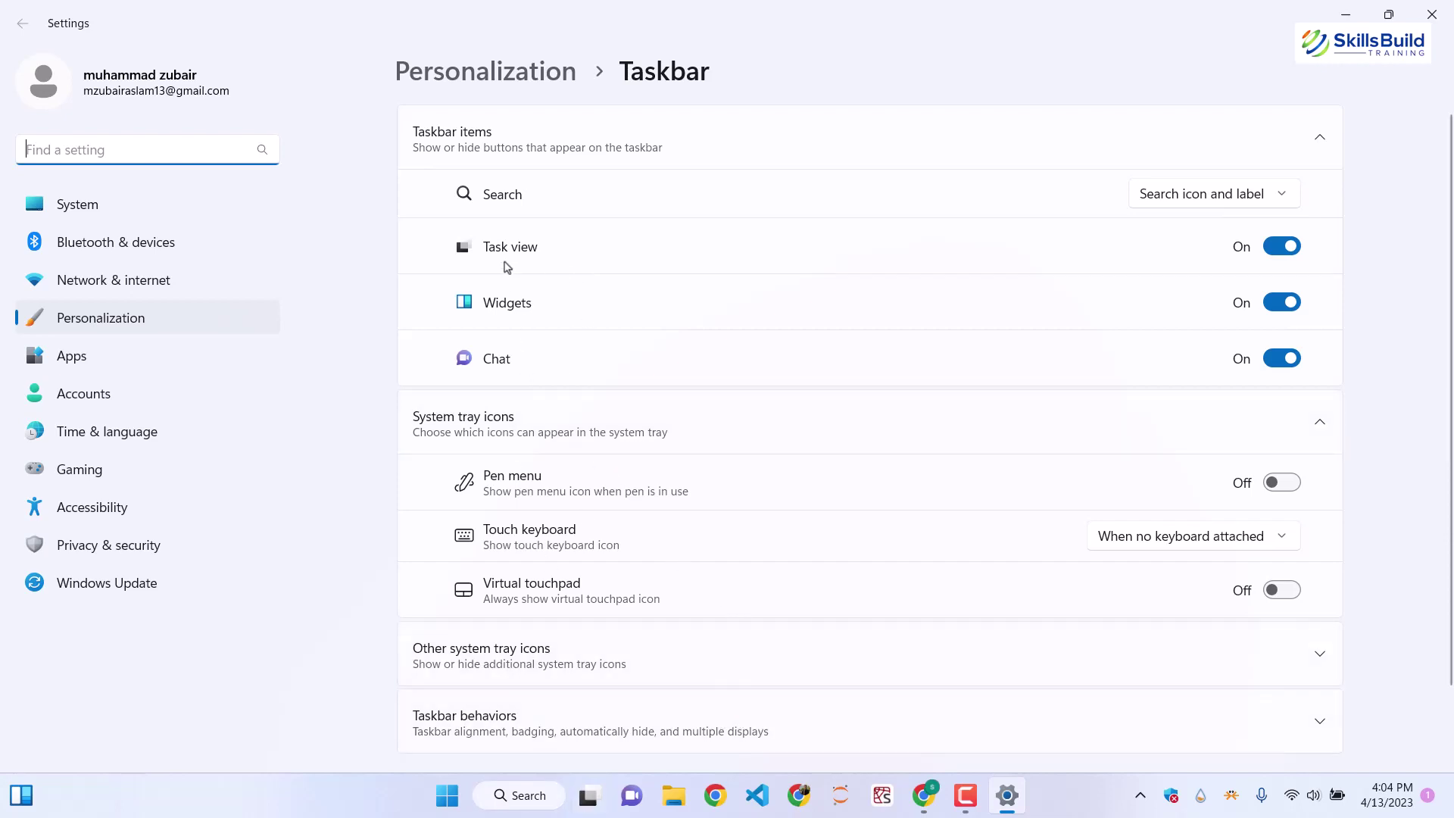
# - Turn off the Task view, Widgets and Chat taskbar toggles
pyautogui.click(1287, 248)
pyautogui.click(1285, 303)
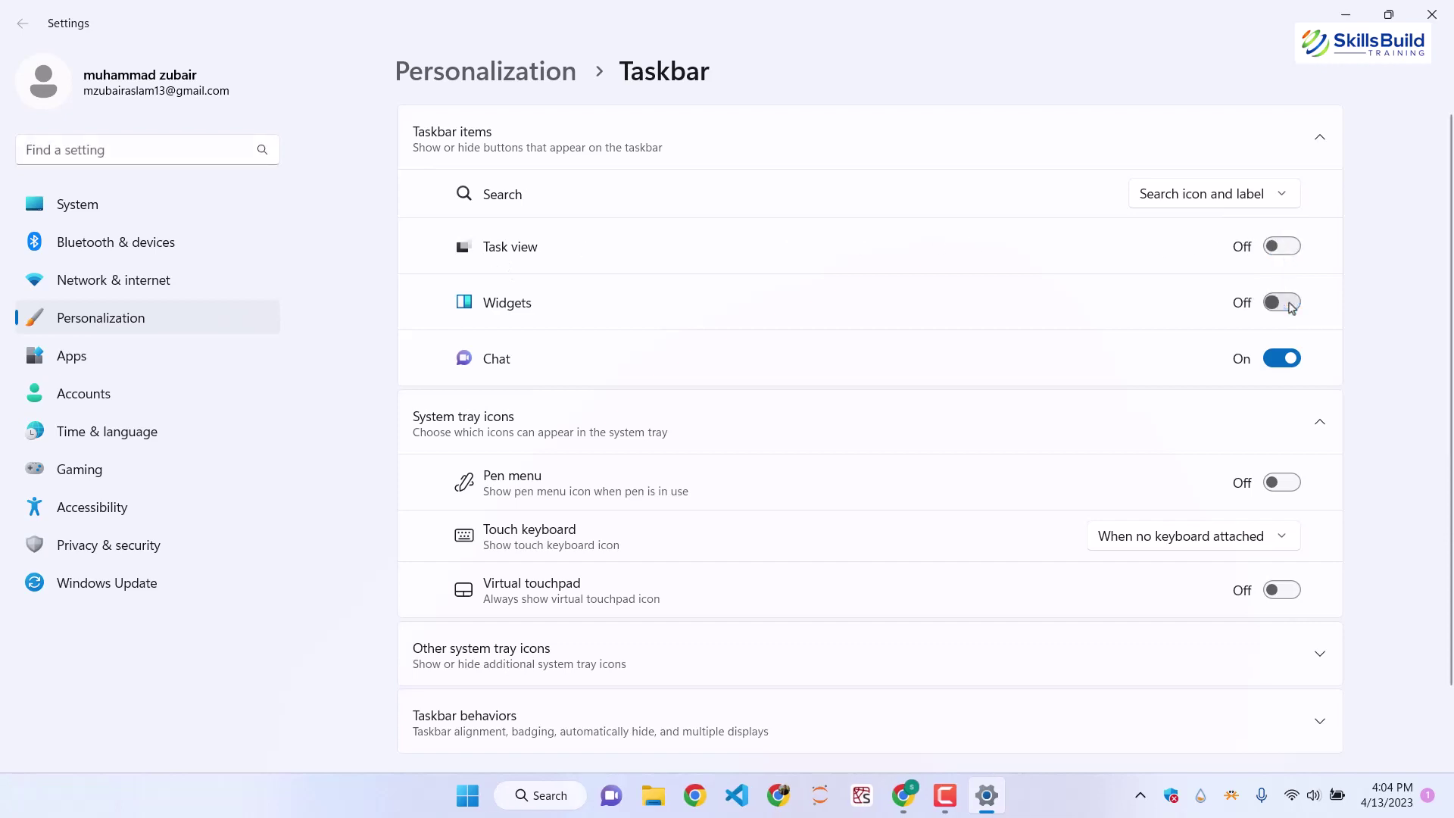
pyautogui.click(1284, 360)
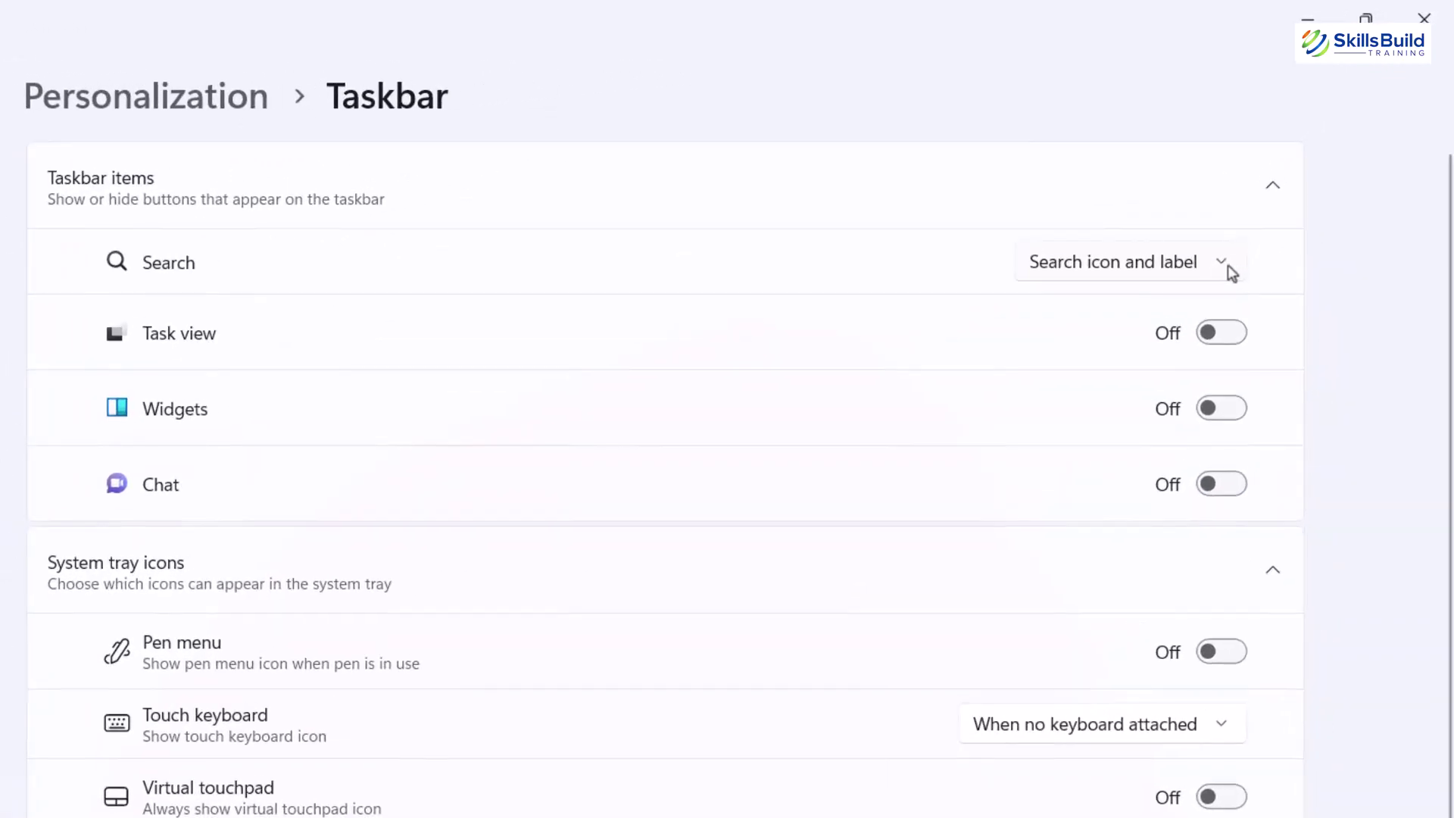
# - Set Search to Hide, then dismiss Spyder's taskbar menu without unpinning it
pyautogui.click(1229, 265)
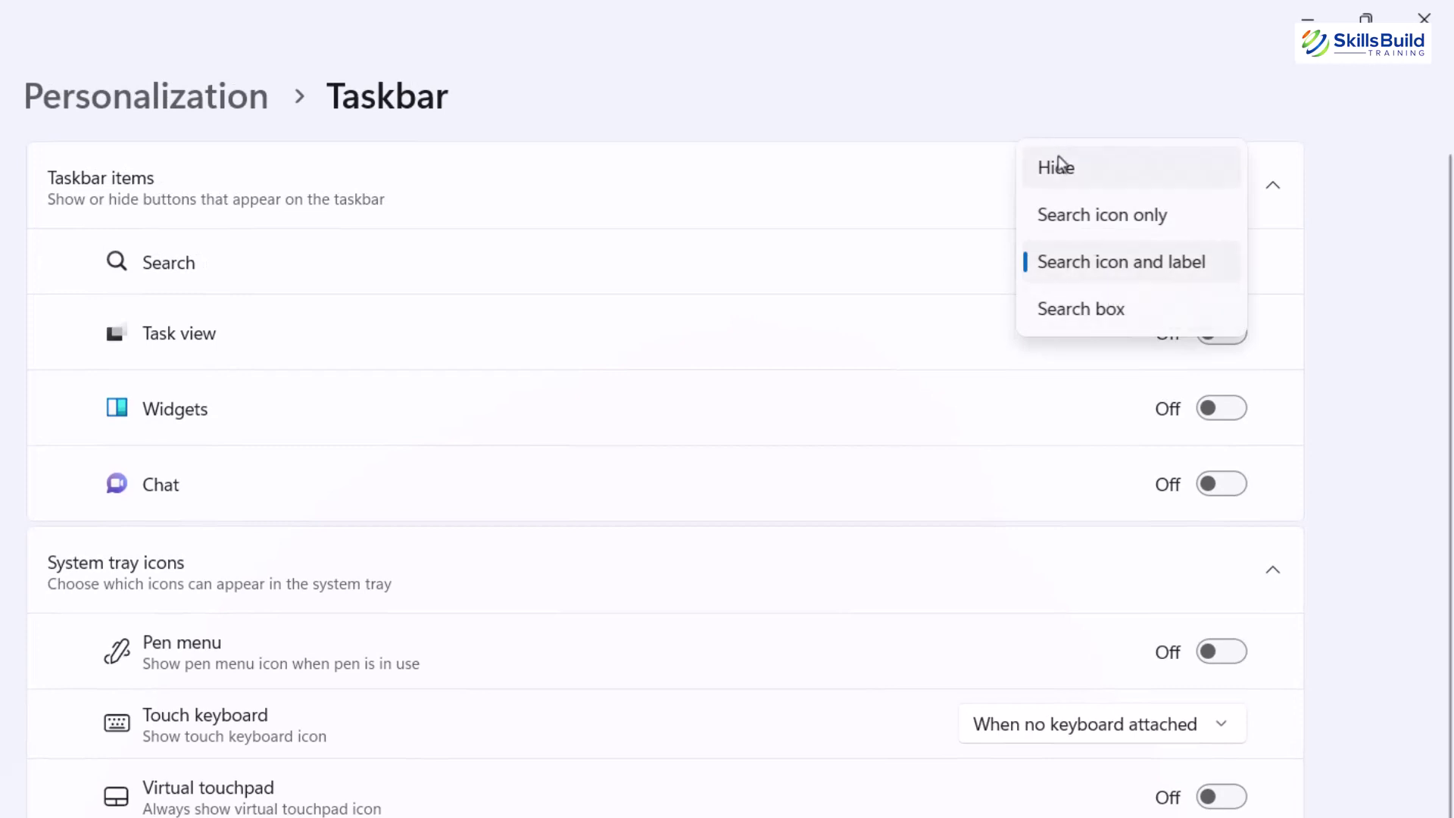
pyautogui.click(1057, 163)
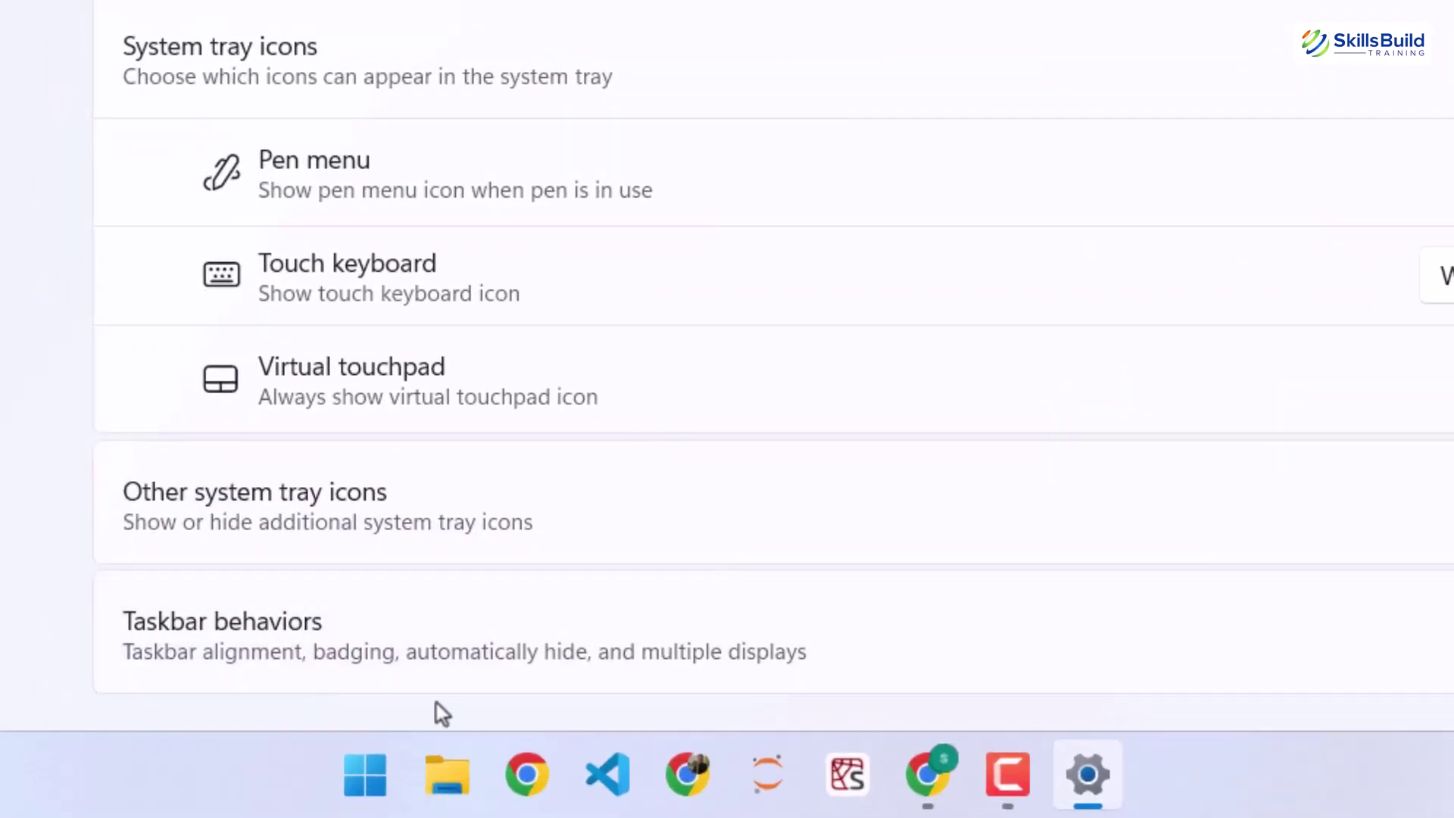
pyautogui.rightClick(843, 801)
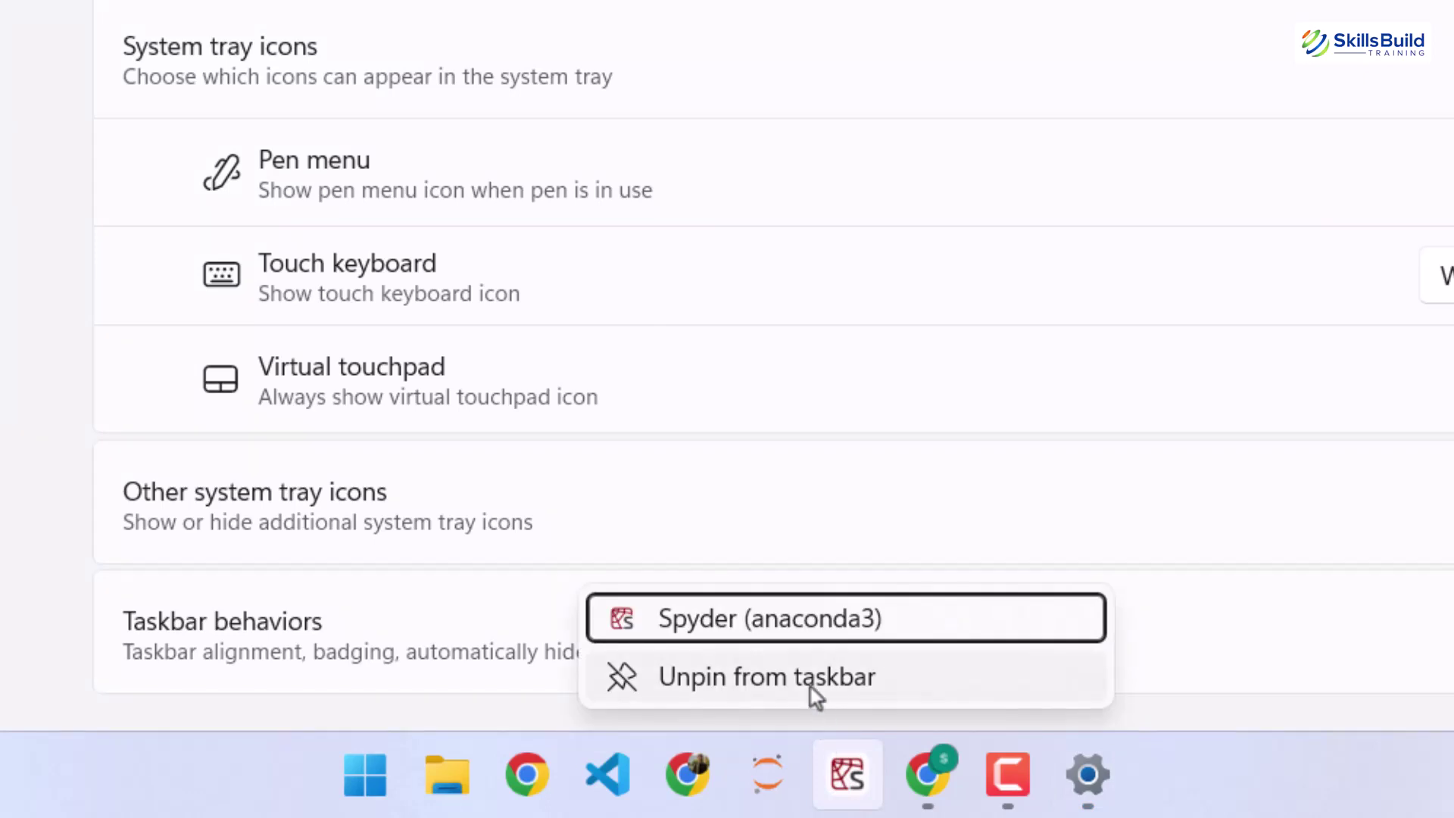
pyautogui.click(1380, 770)
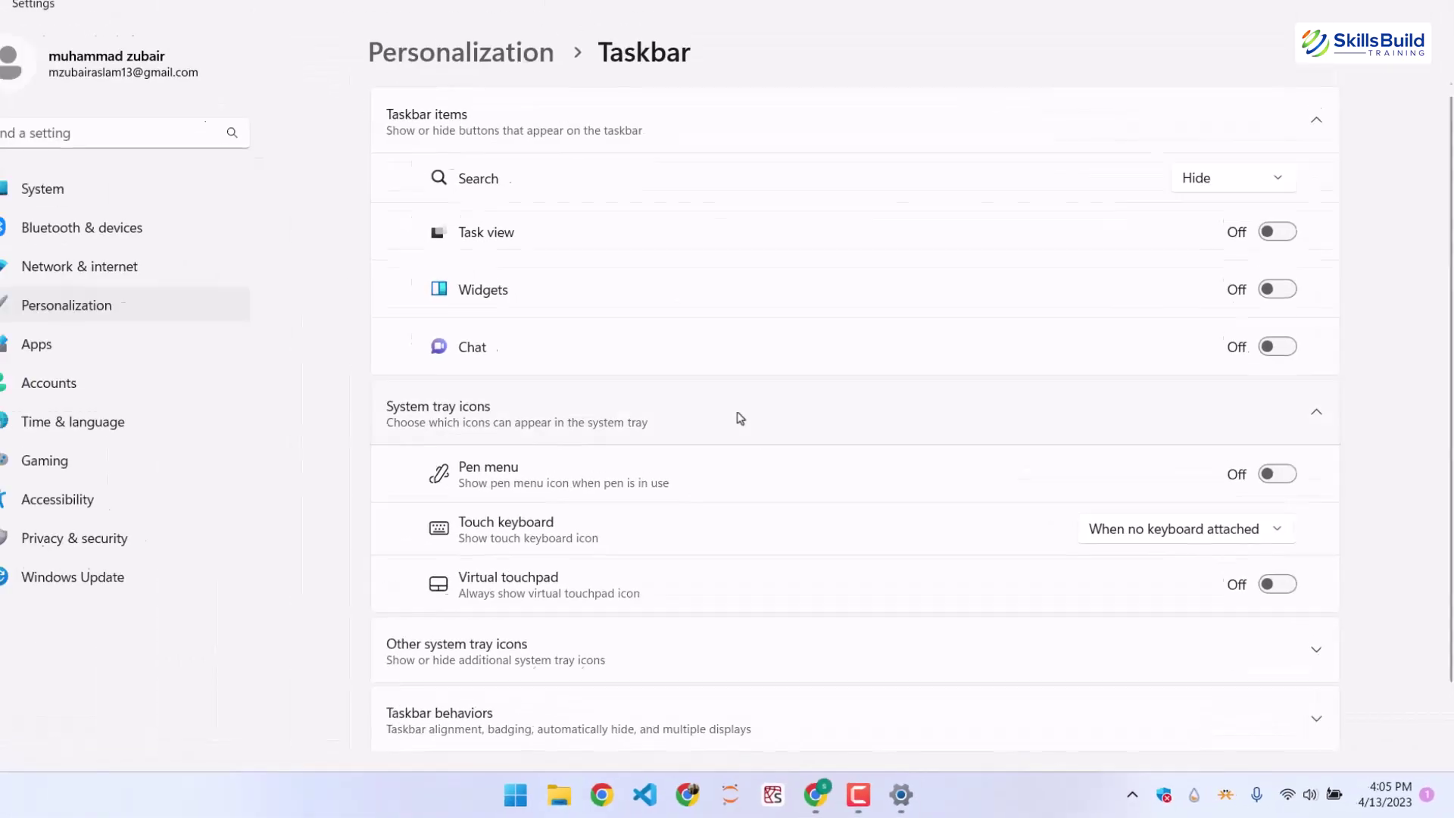
# - Turn off the Lively, Safely Remove Hardware, Mouse without Borders, Windows Security and Rainmeter tray icons
pyautogui.scroll(-2, 189, 105)
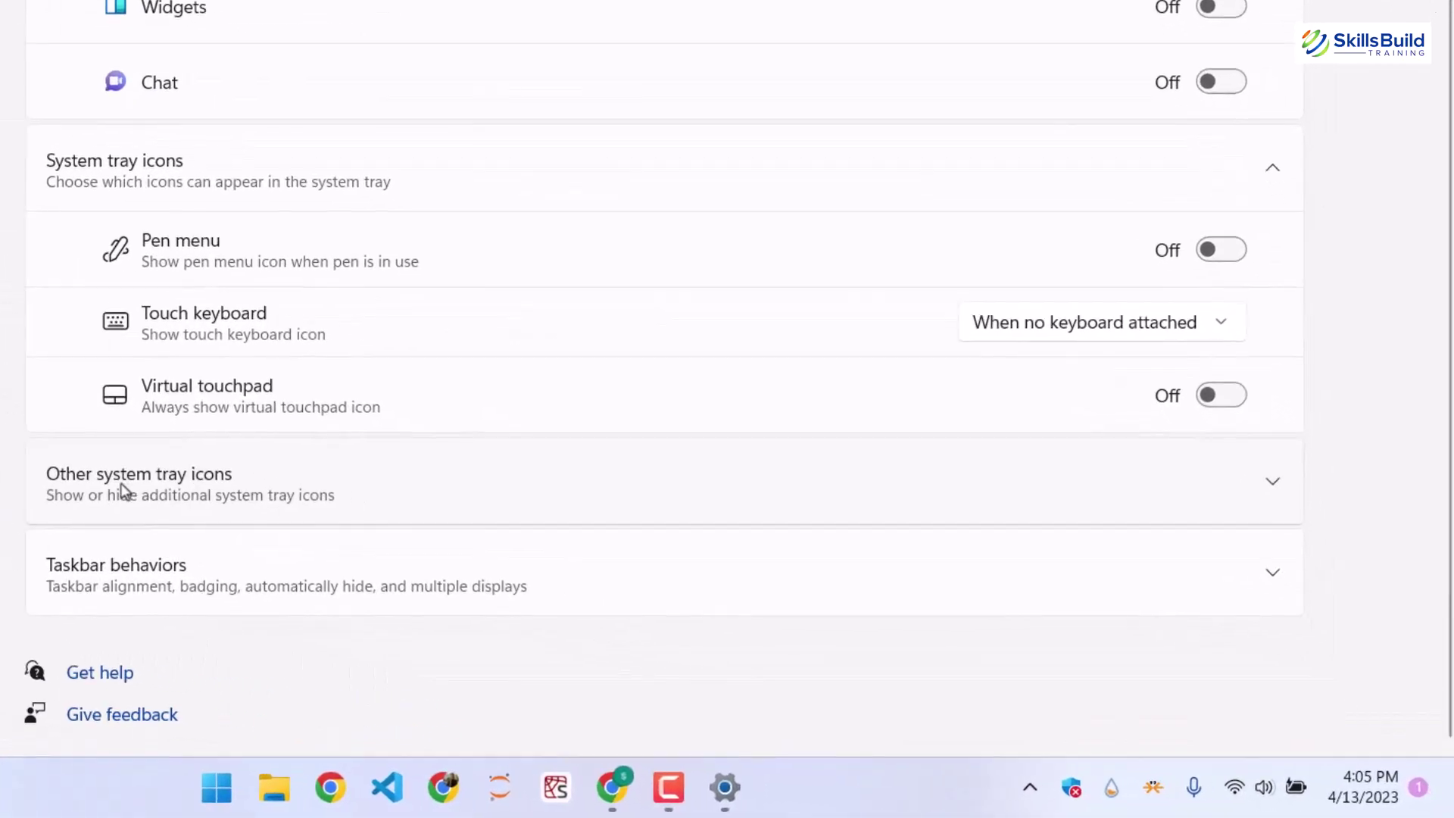
pyautogui.click(1273, 487)
pyautogui.scroll(-10, 727, 197)
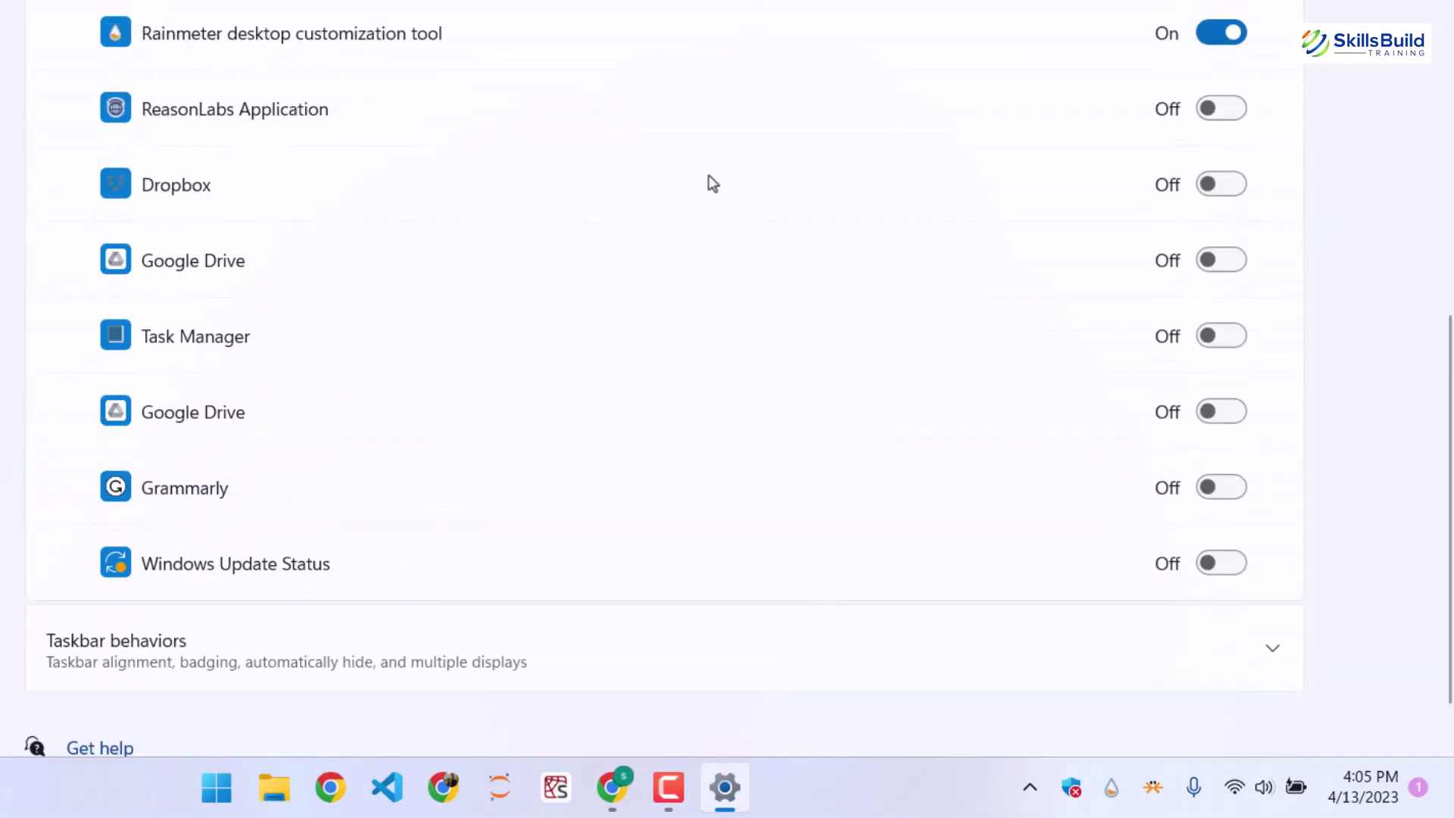
pyautogui.scroll(6, 660, 162)
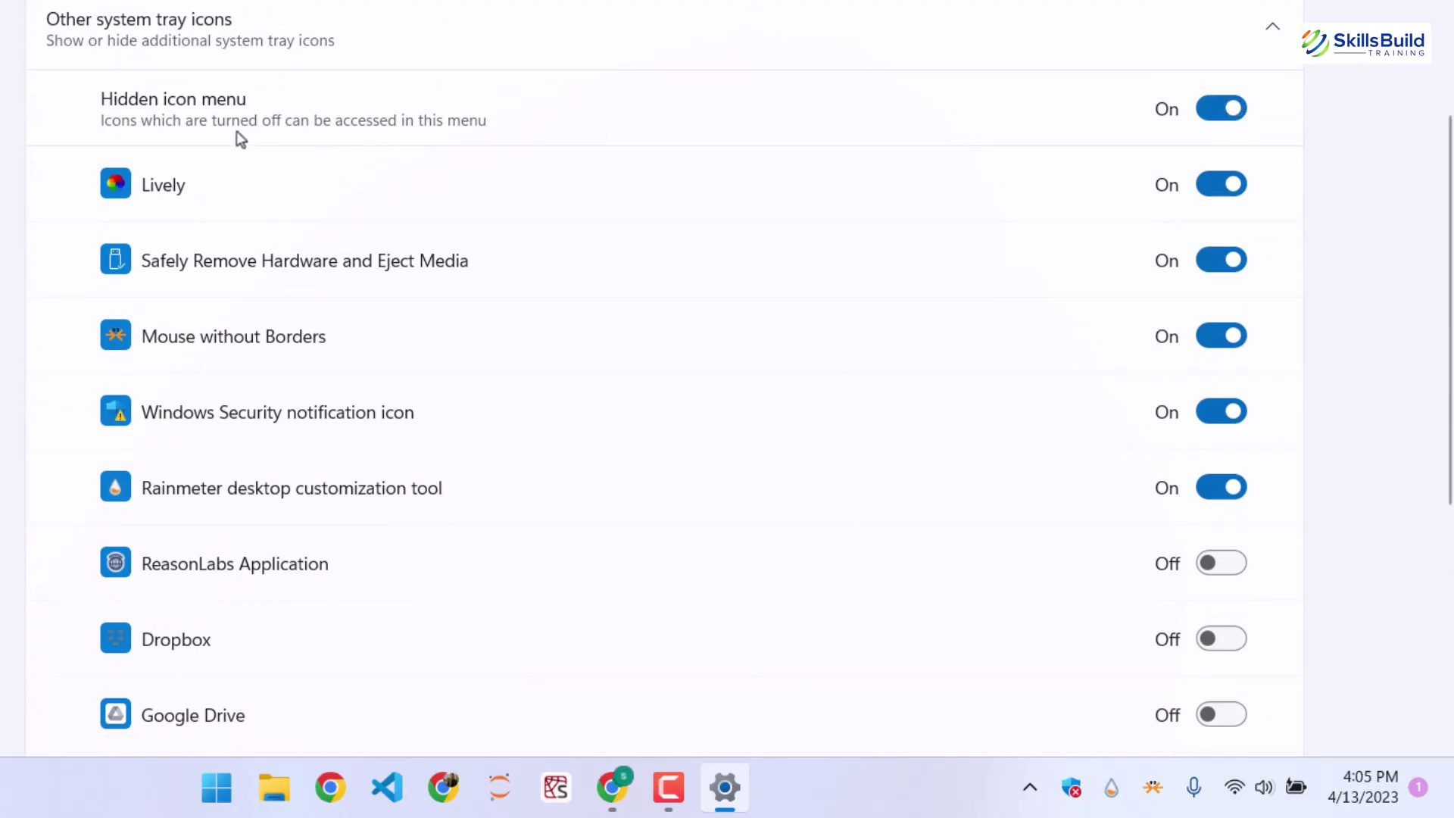
pyautogui.click(1232, 188)
pyautogui.click(1209, 278)
pyautogui.click(1213, 340)
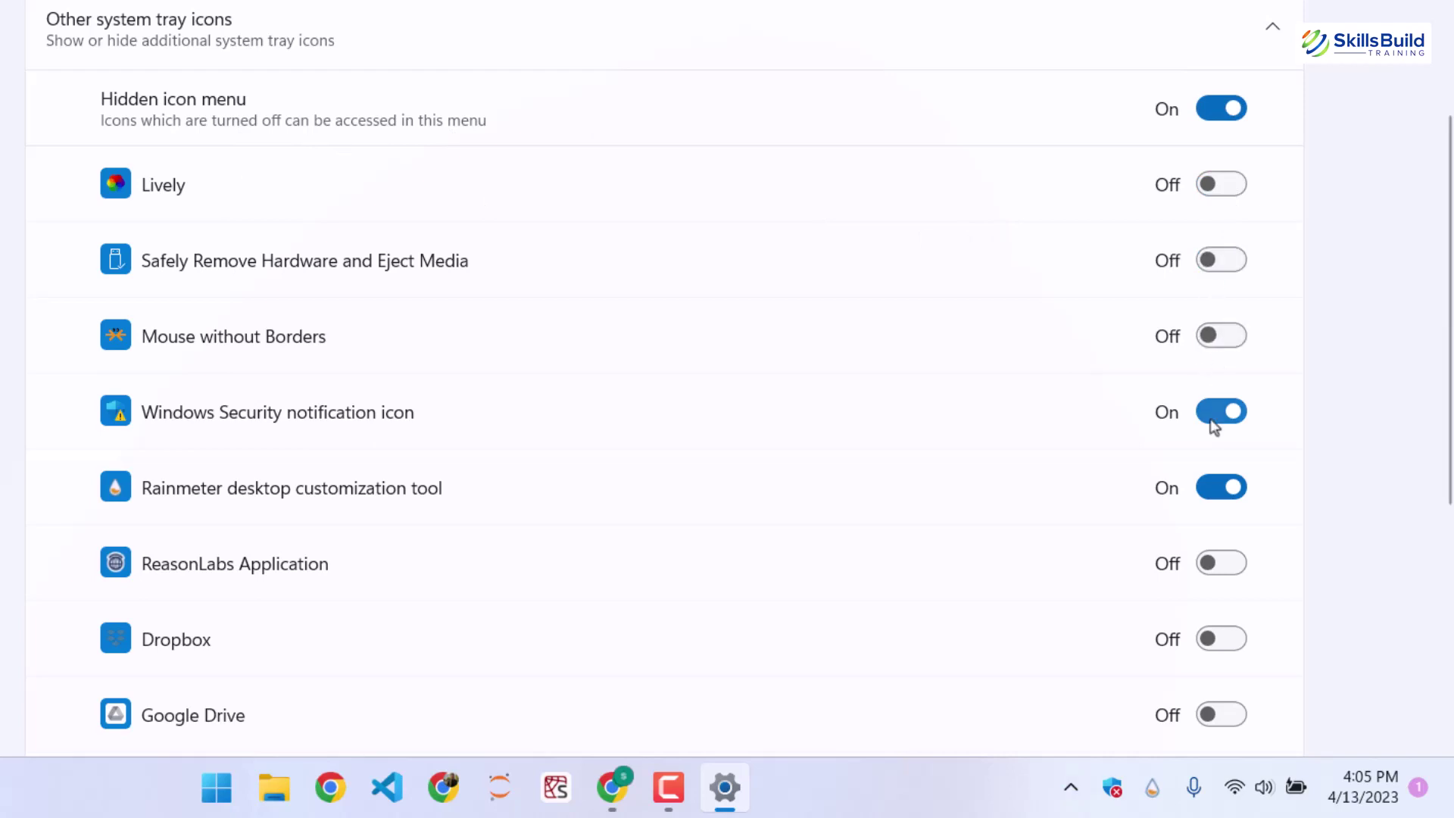
pyautogui.click(1214, 425)
pyautogui.click(1217, 489)
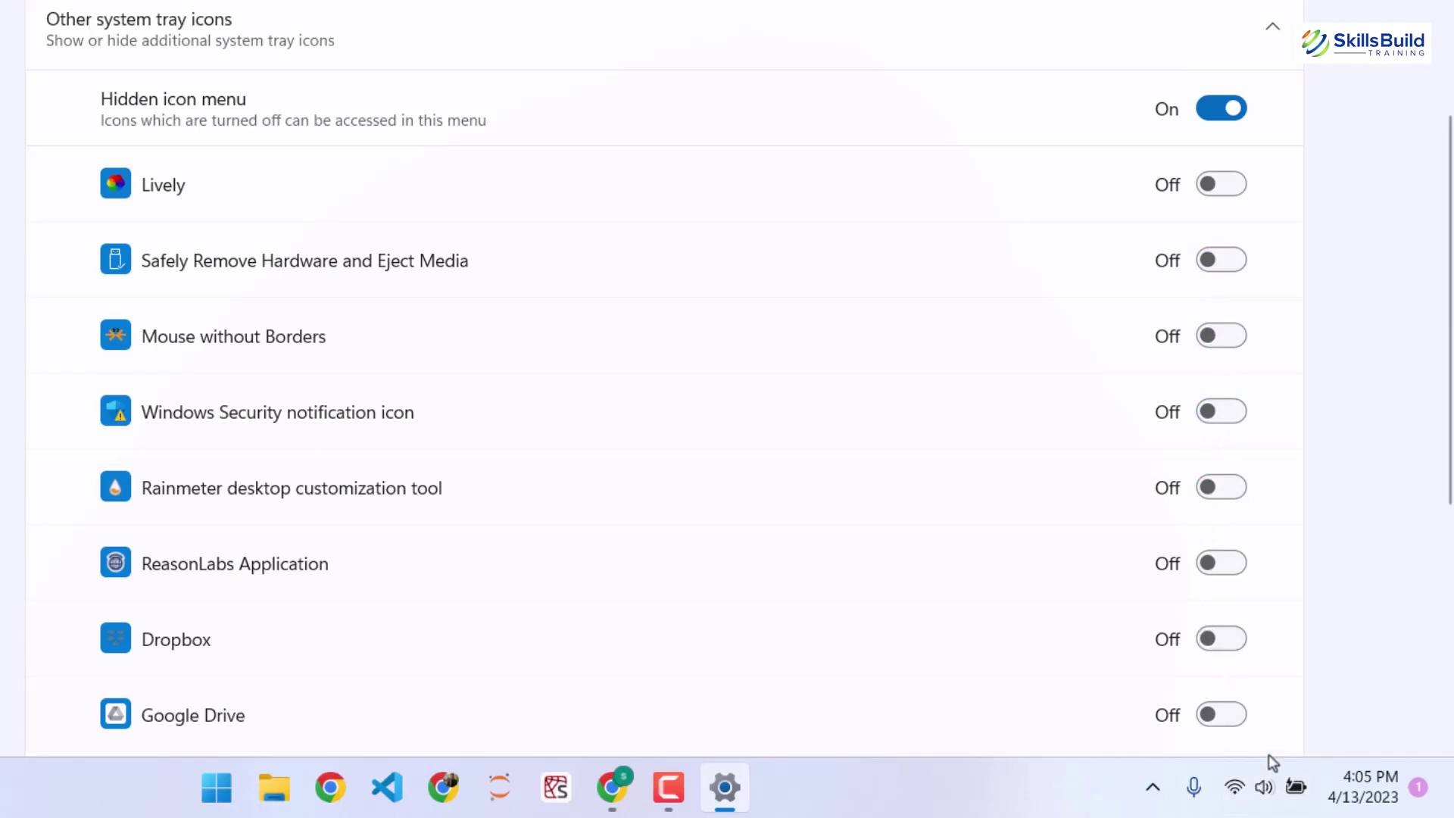
# - Expand the Taskbar behaviors section
pyautogui.scroll(-5, 1159, 485)
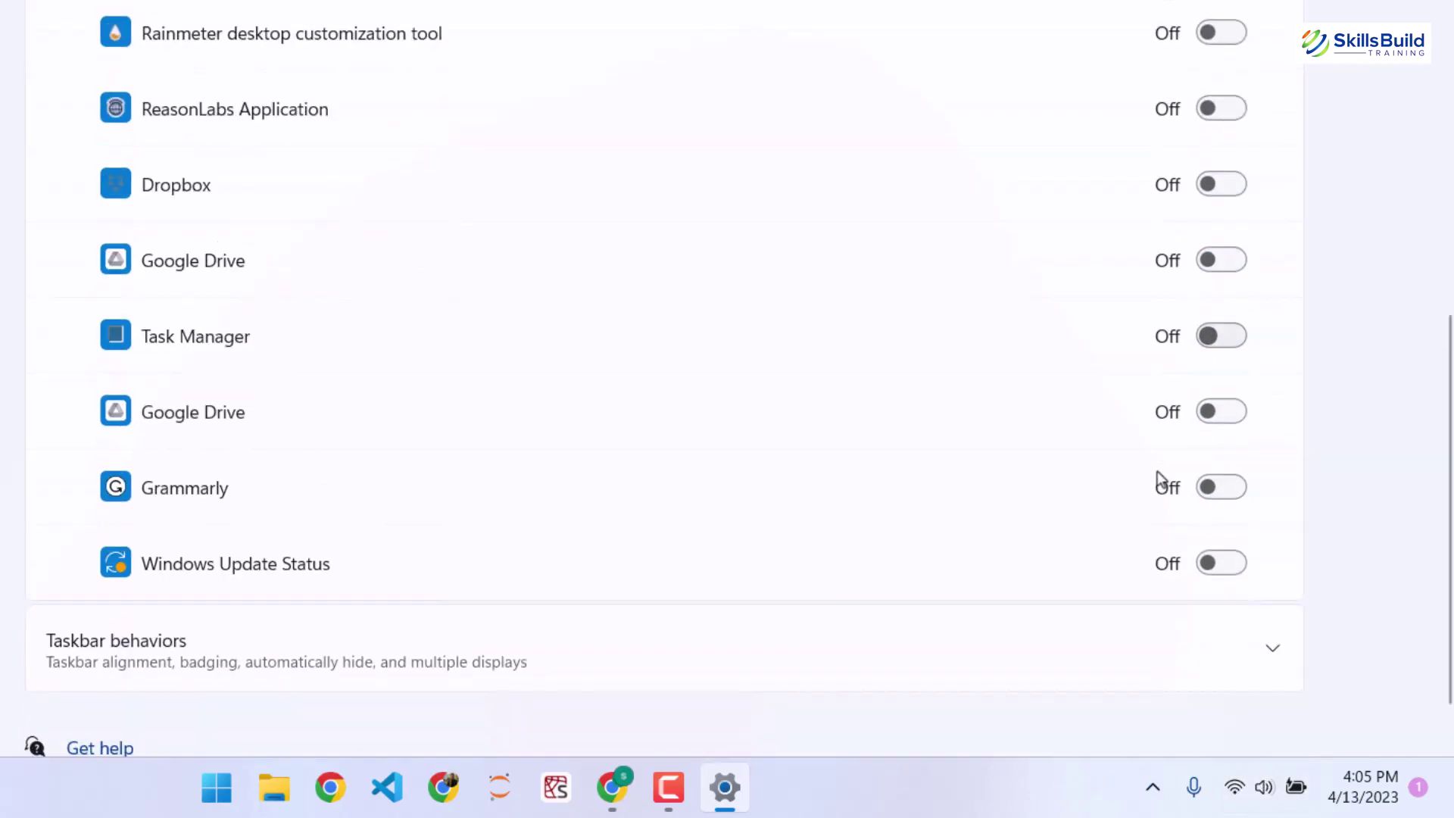
pyautogui.scroll(5, 1145, 429)
pyautogui.scroll(-5, 1145, 428)
pyautogui.scroll(5, 1110, 303)
pyautogui.scroll(-6, 757, 163)
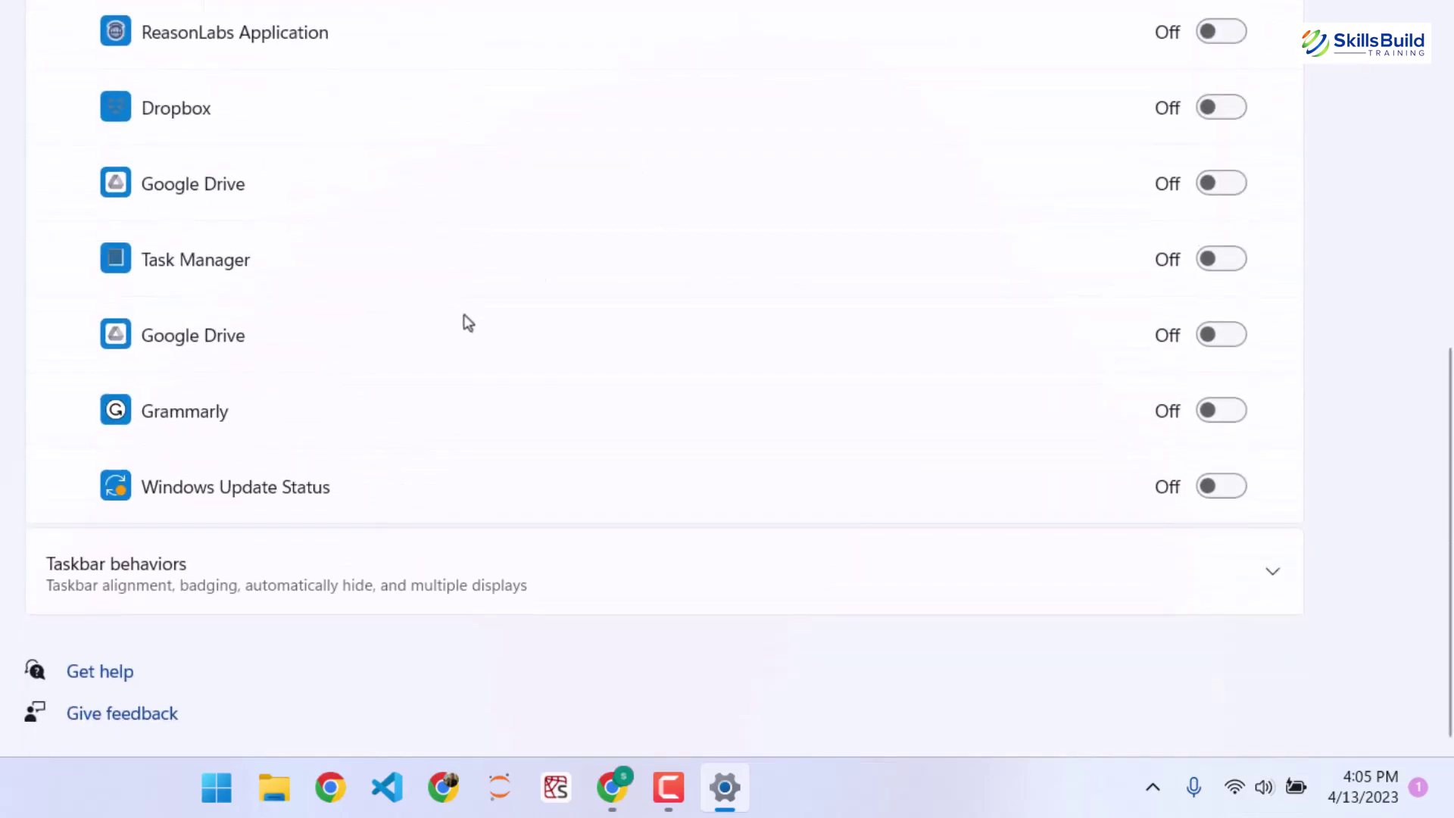
pyautogui.click(312, 582)
pyautogui.scroll(-5, 322, 564)
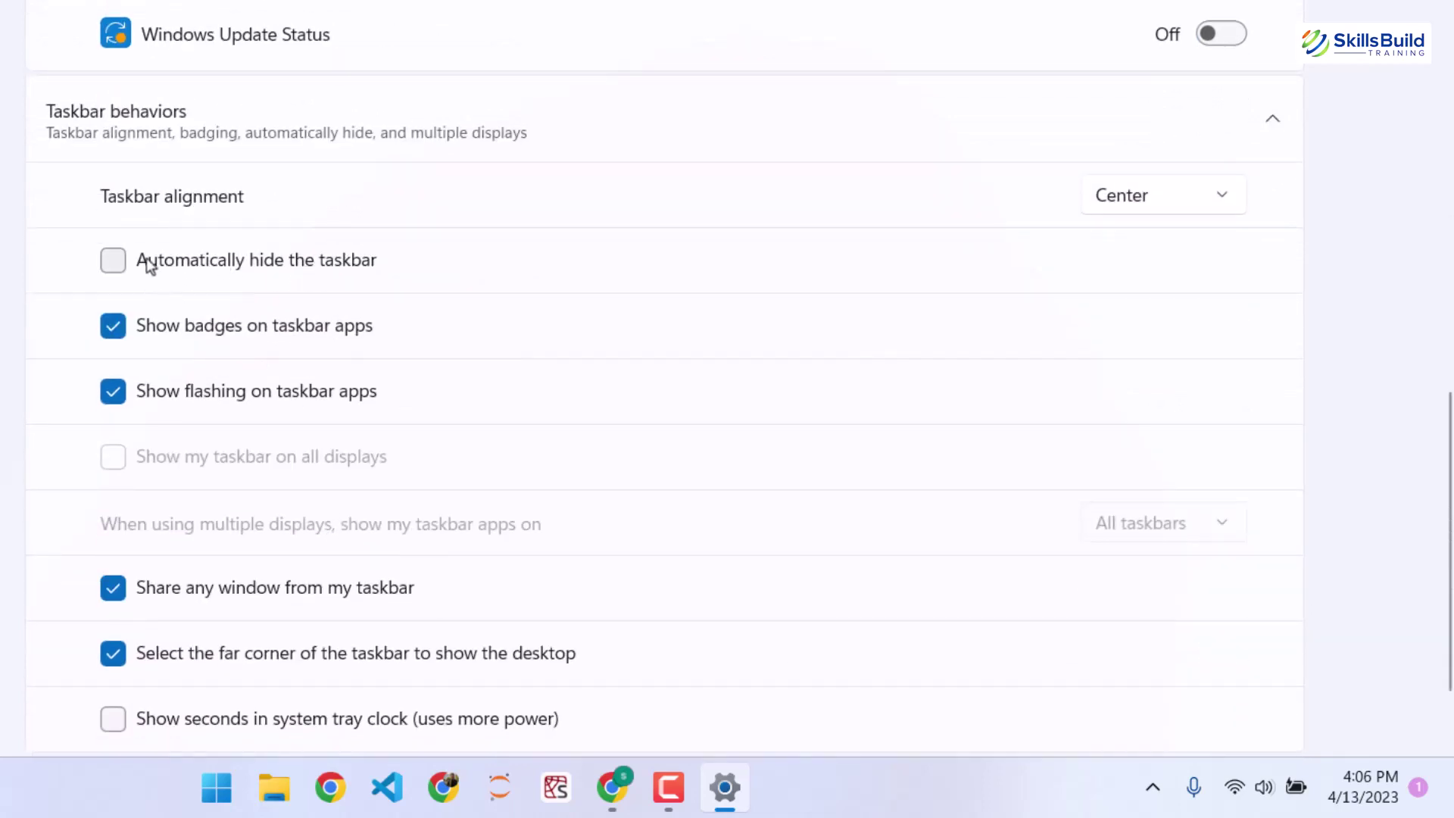
# - Try automatically hiding the taskbar, then turn auto-hide back off
pyautogui.click(114, 260)
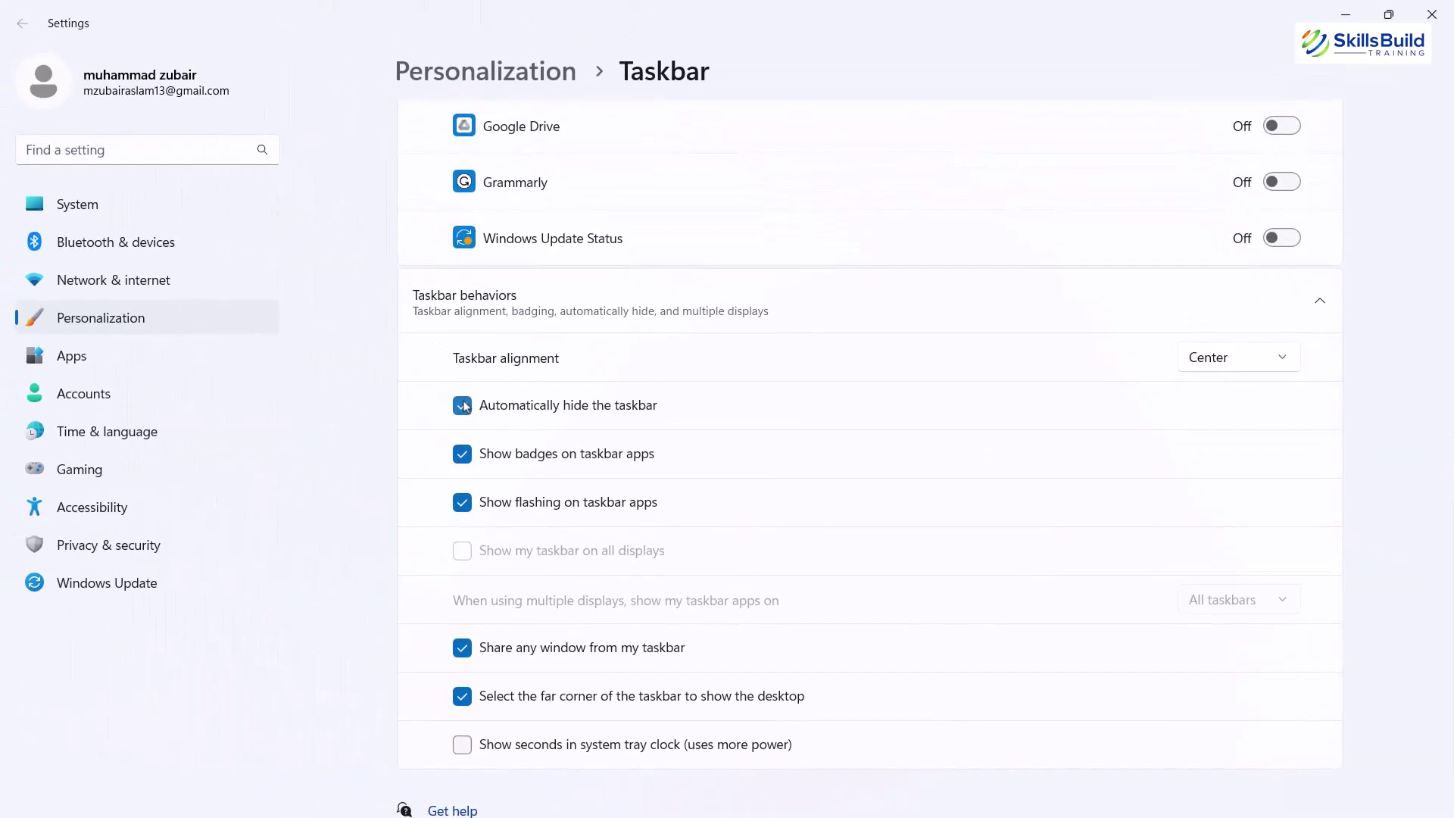
pyautogui.moveTo(496, 798)
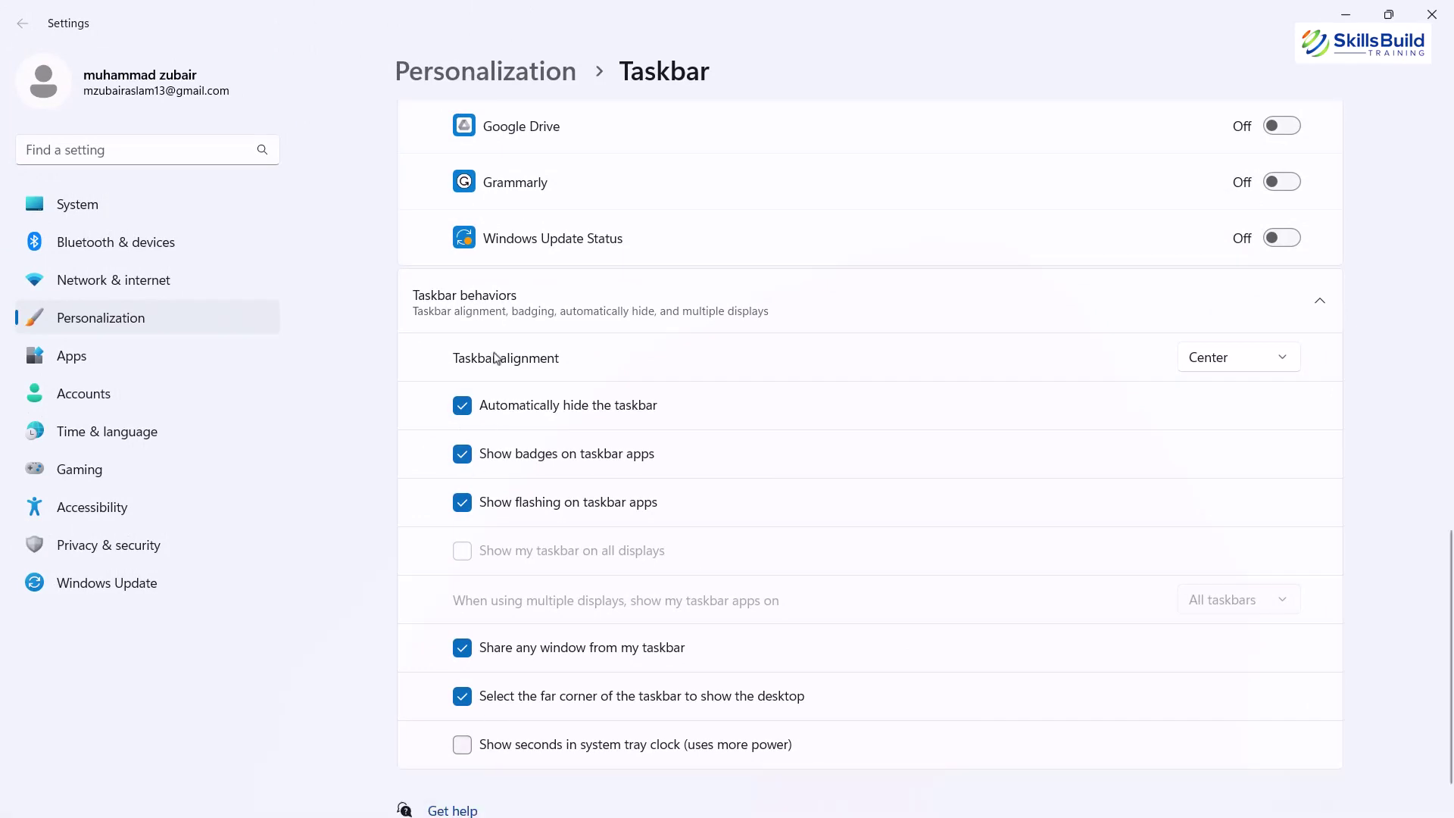
pyautogui.click(464, 406)
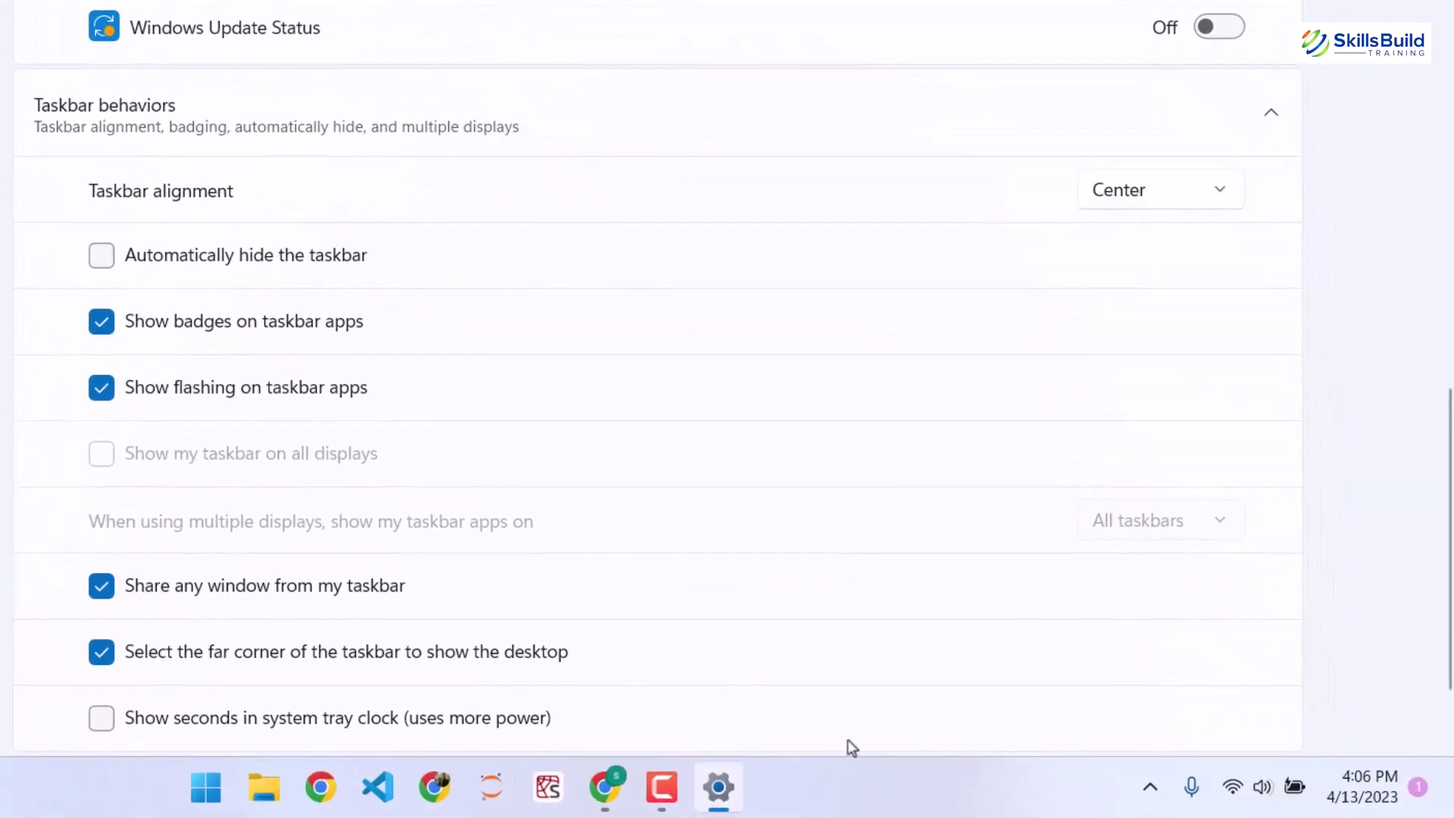
# - Switch taskbar alignment to Left, back to Center, and close Settings
pyautogui.click(1199, 187)
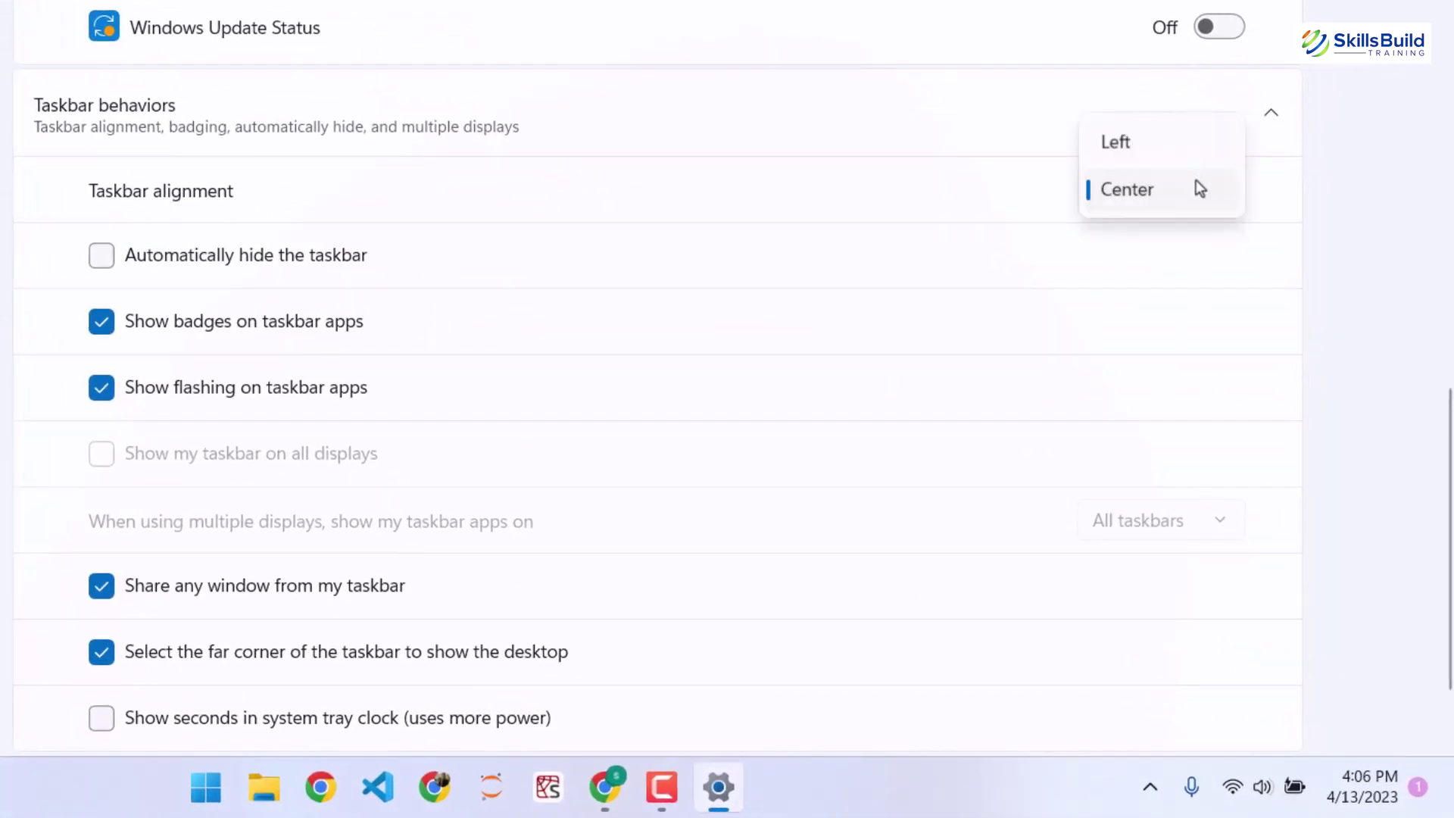
pyautogui.click(1194, 140)
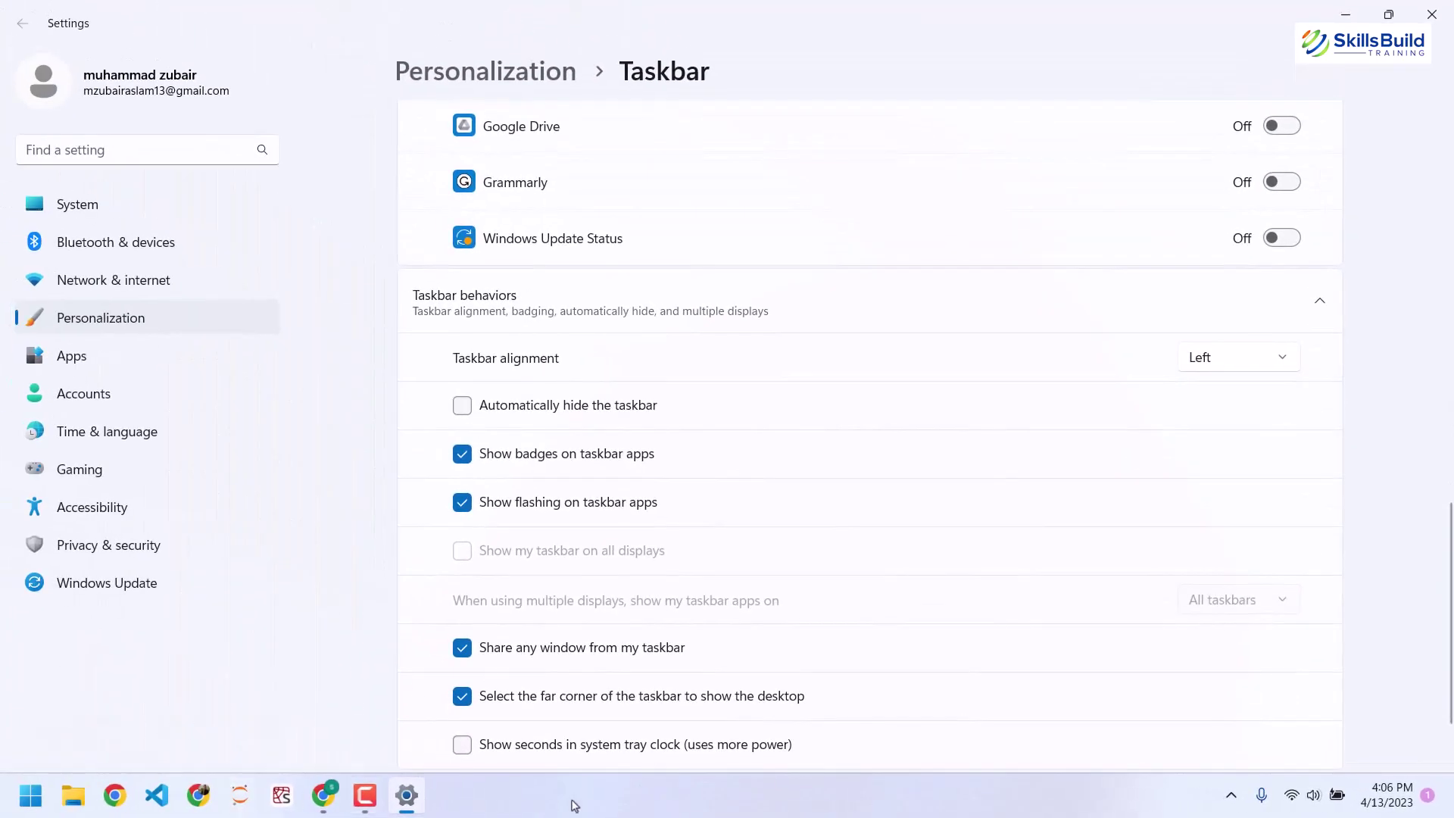
pyautogui.click(1208, 359)
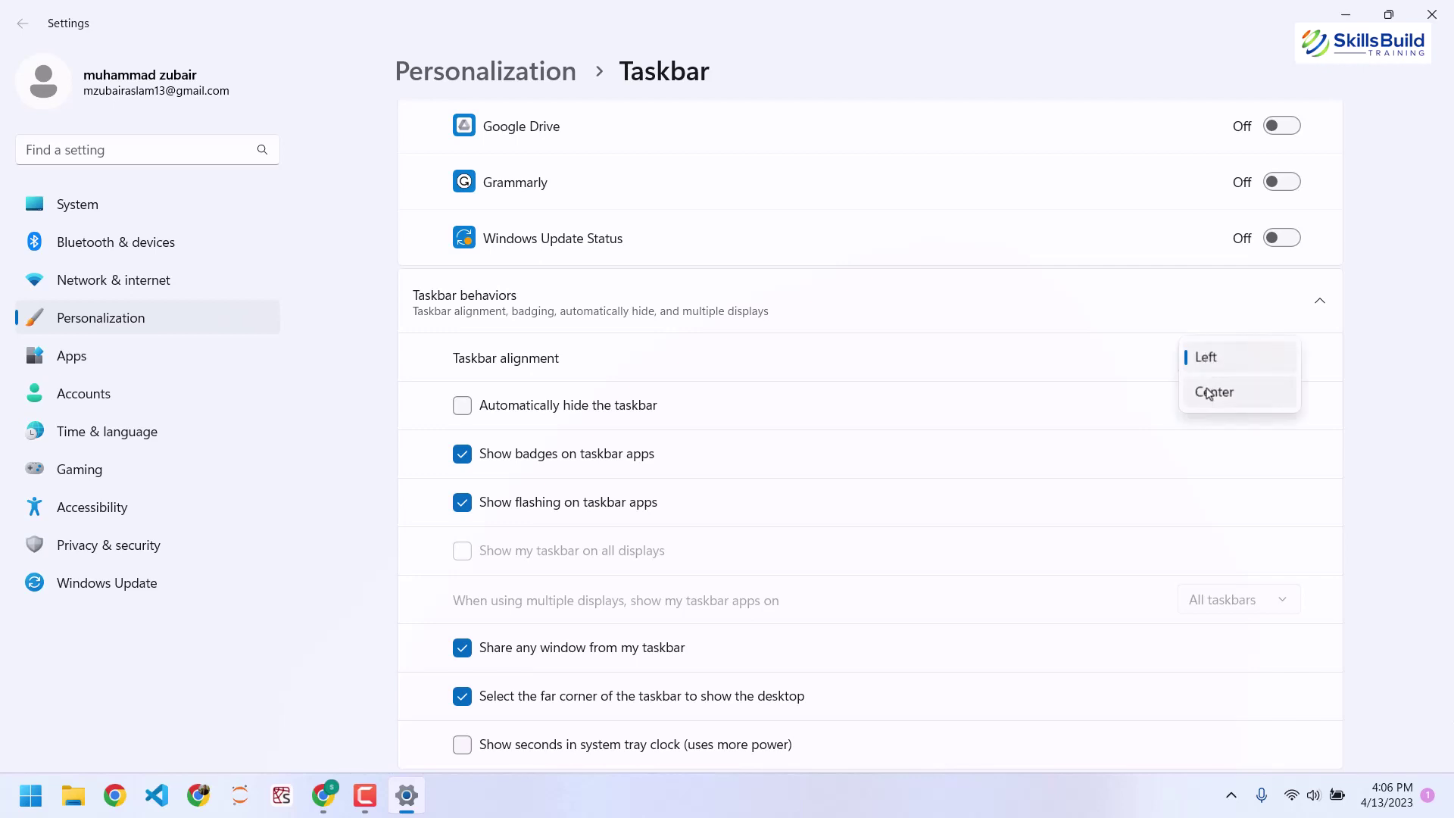
pyautogui.click(1209, 392)
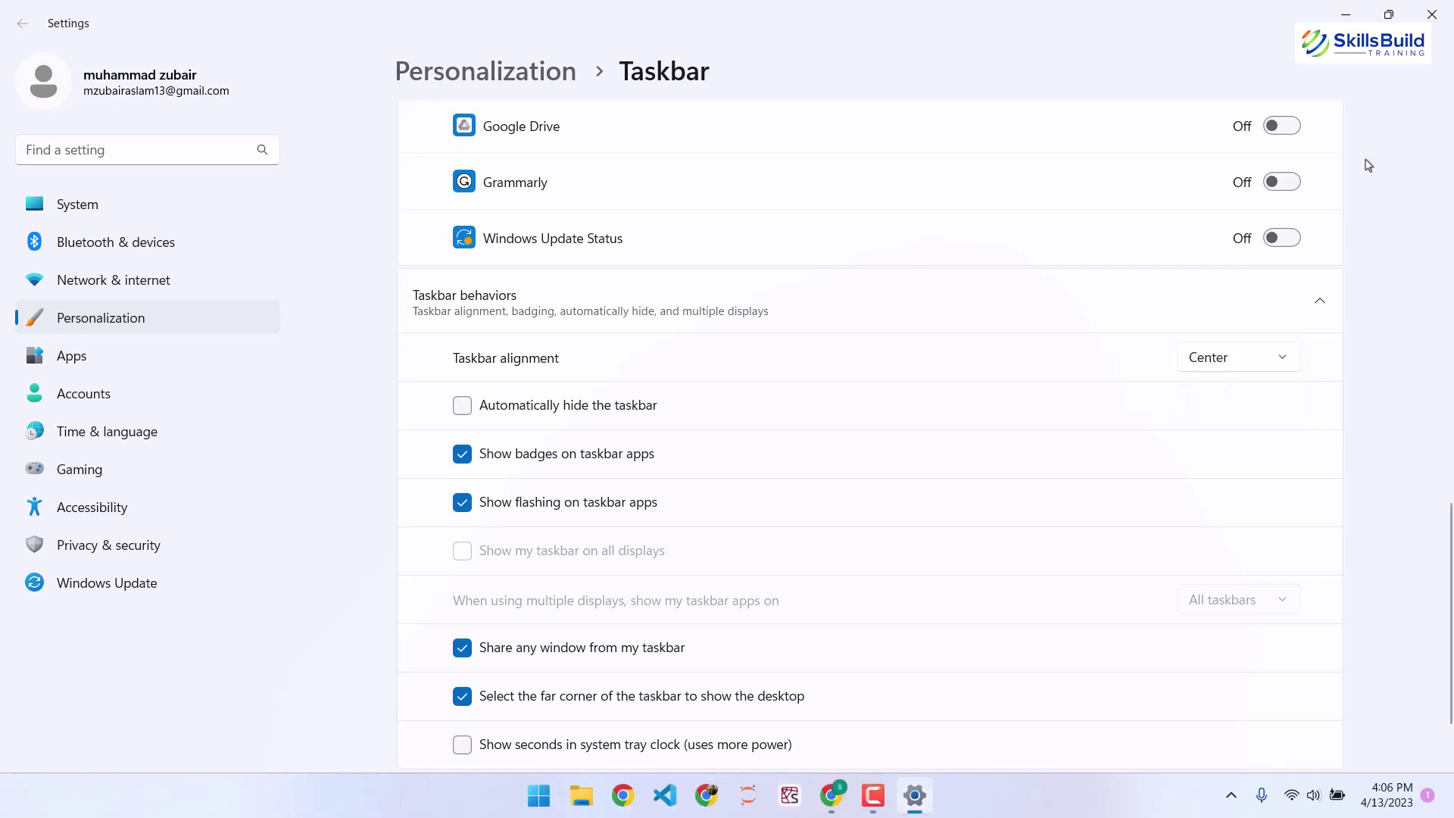
pyautogui.click(1432, 14)
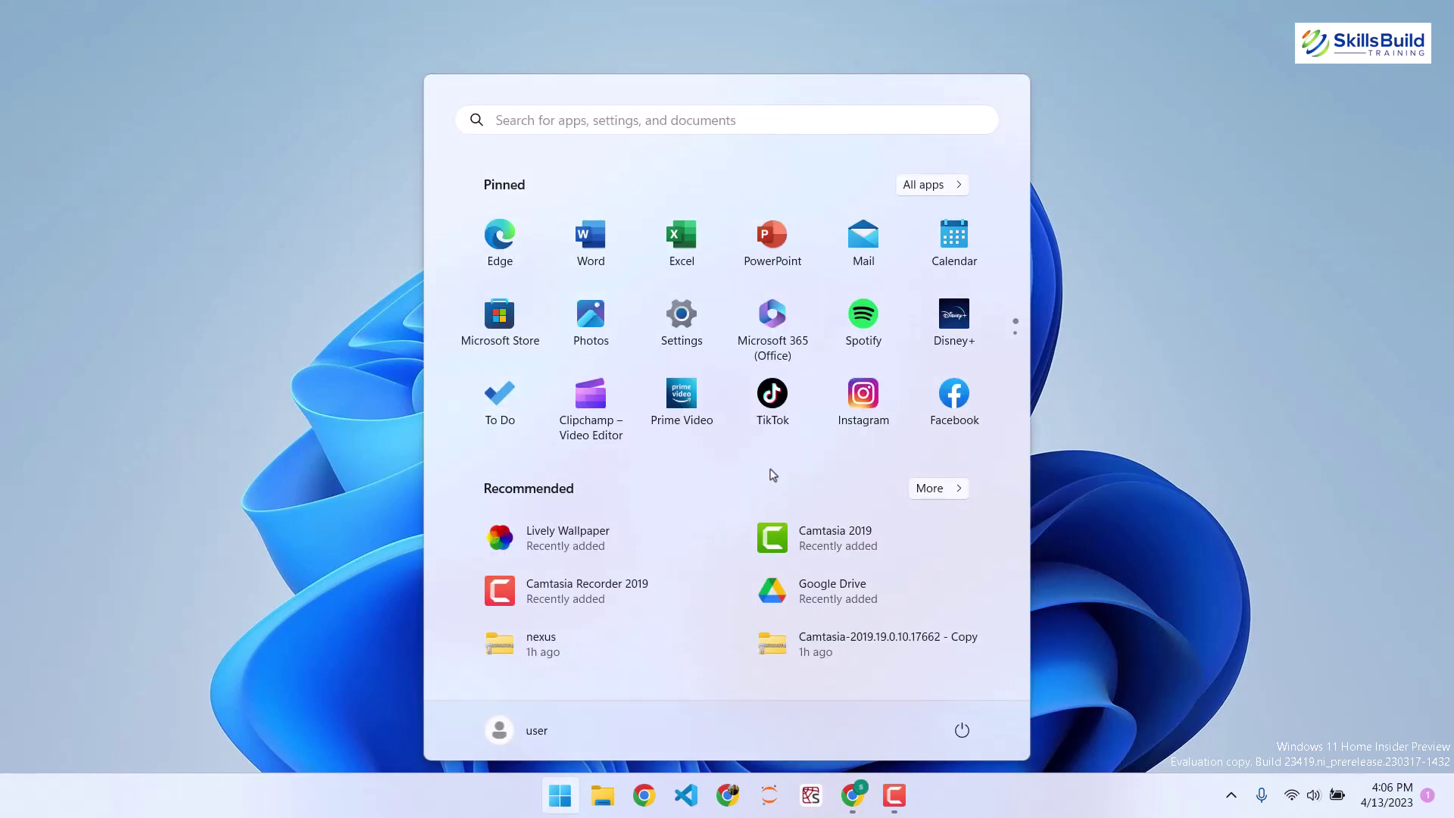
# - Open Microsoft Store and search for 'roundedtb'
pyautogui.press('super')
pyautogui.press('super')
pyautogui.write('store')
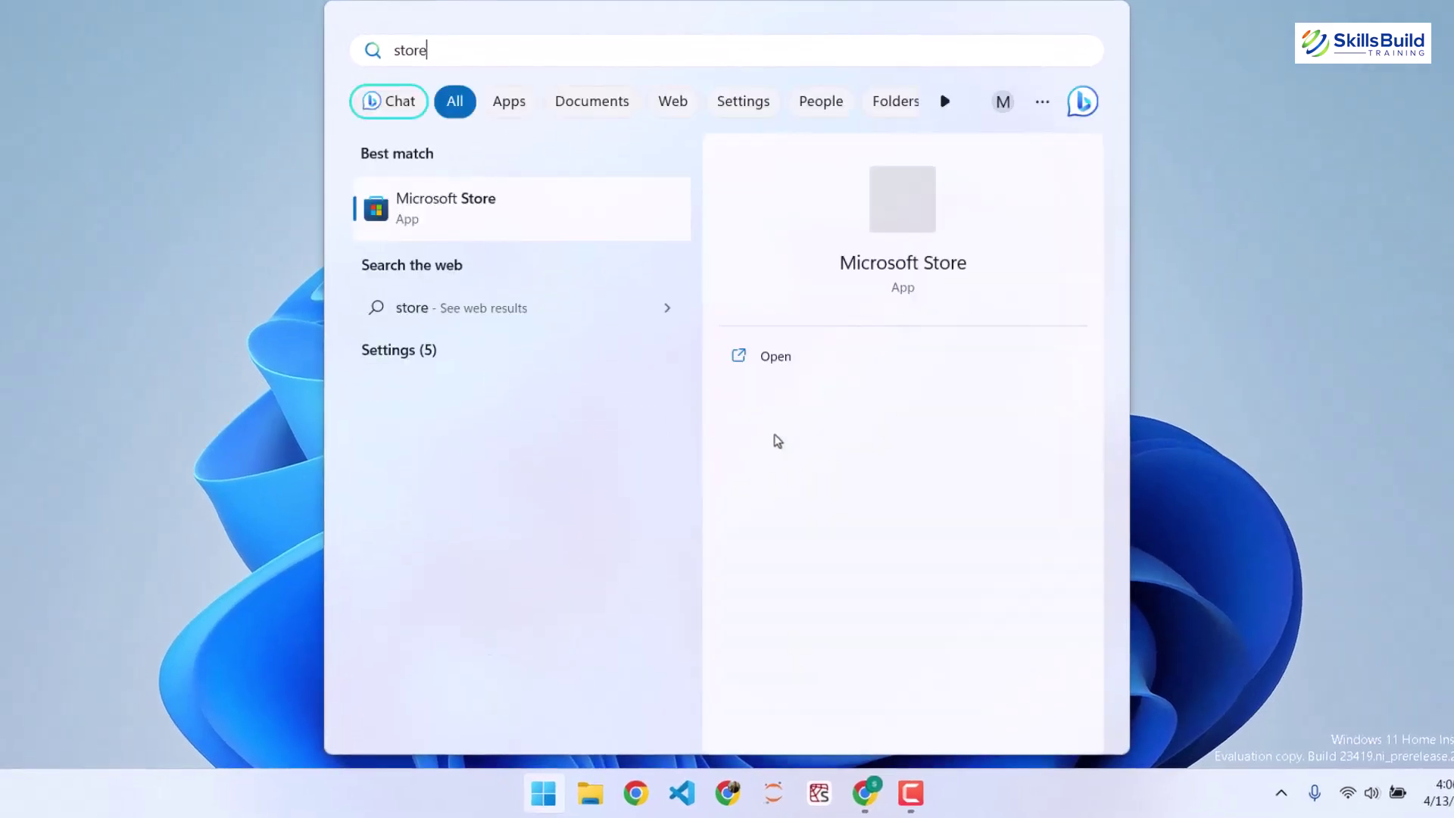
pyautogui.press('Return')
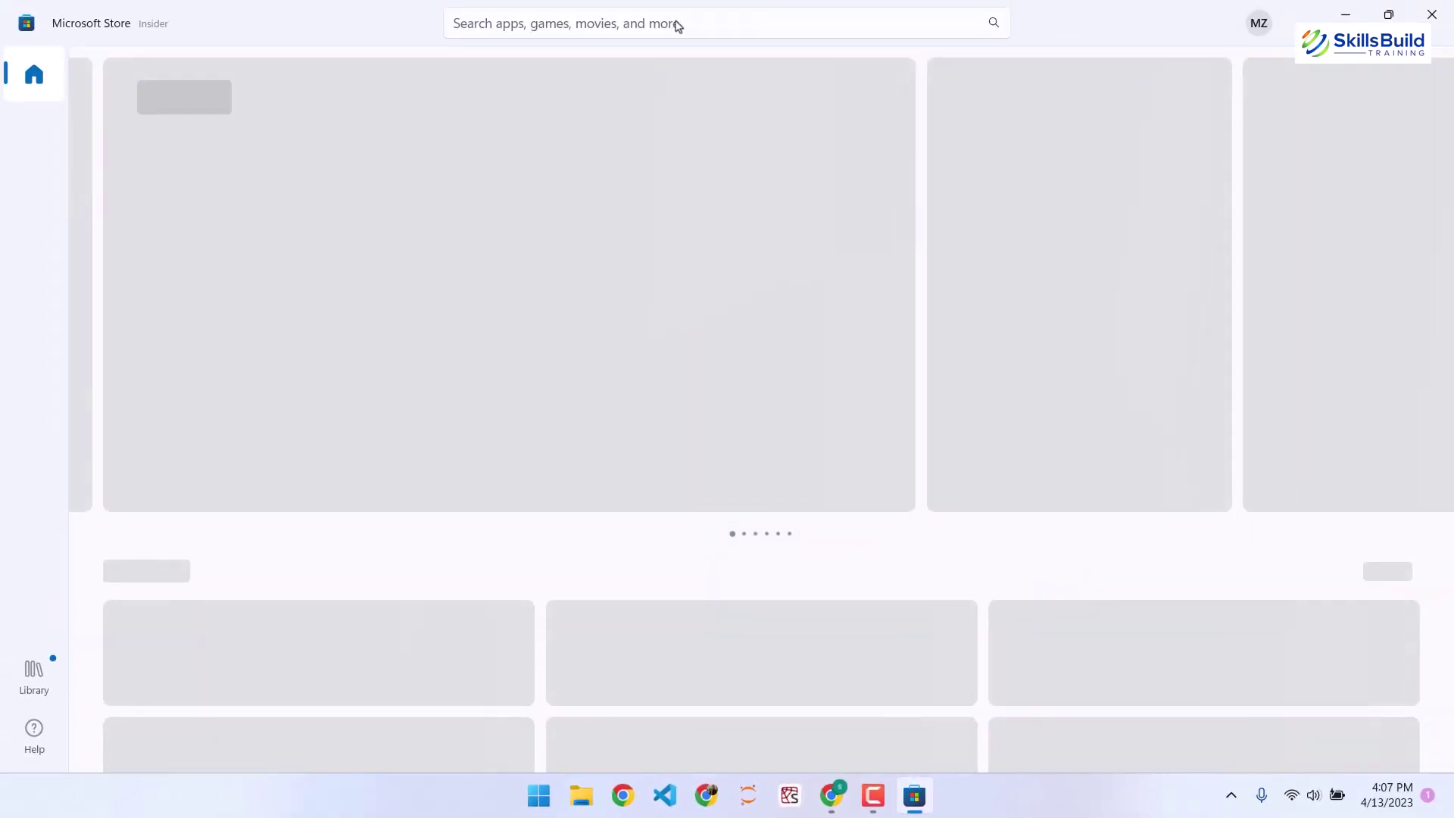
pyautogui.click(676, 23)
pyautogui.write('roundedtb')
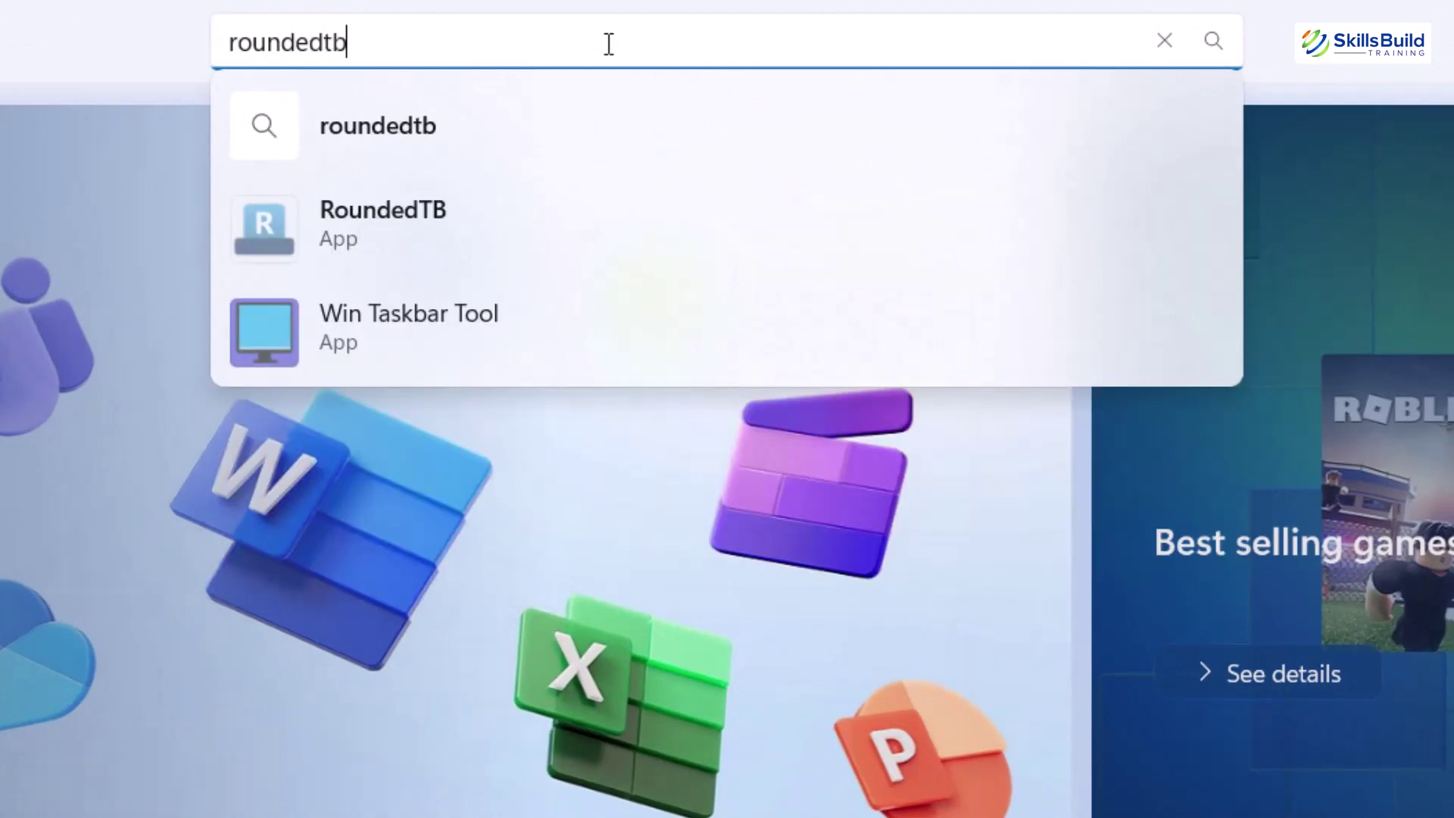
pyautogui.press('Return')
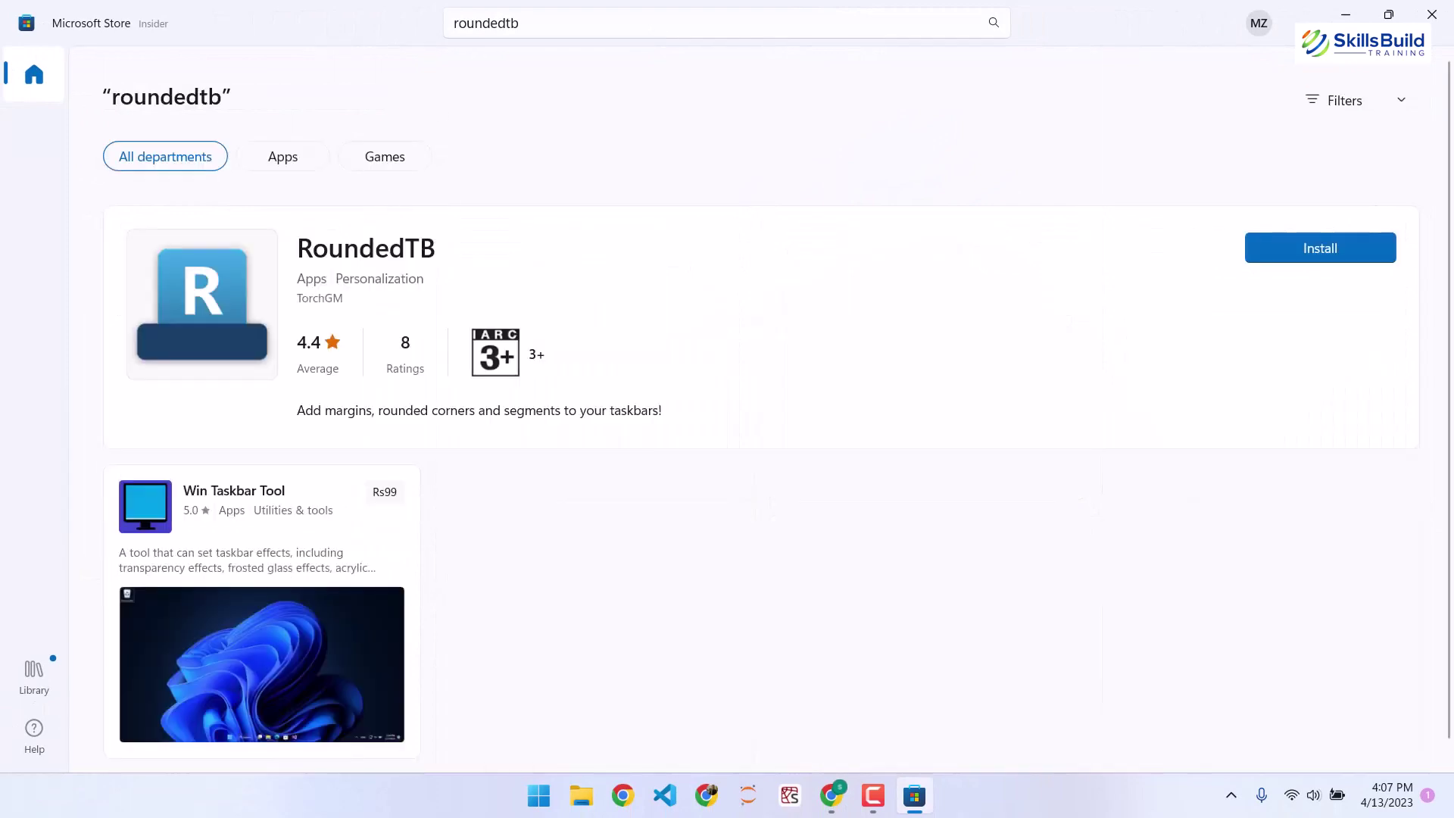
# - Install and launch RoundedTB, close the Store, and move its welcome window aside
pyautogui.click(1327, 254)
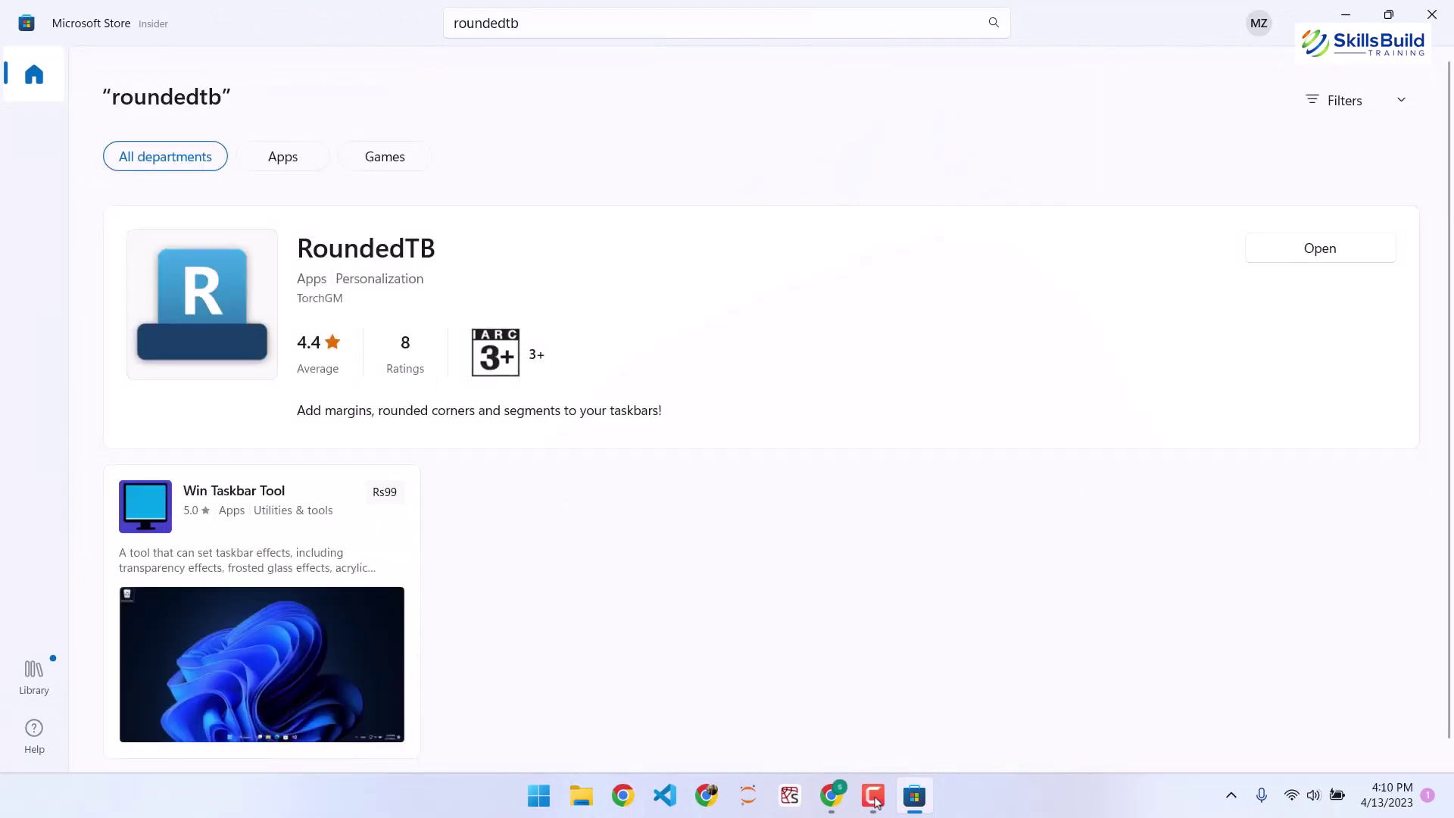
pyautogui.click(1330, 253)
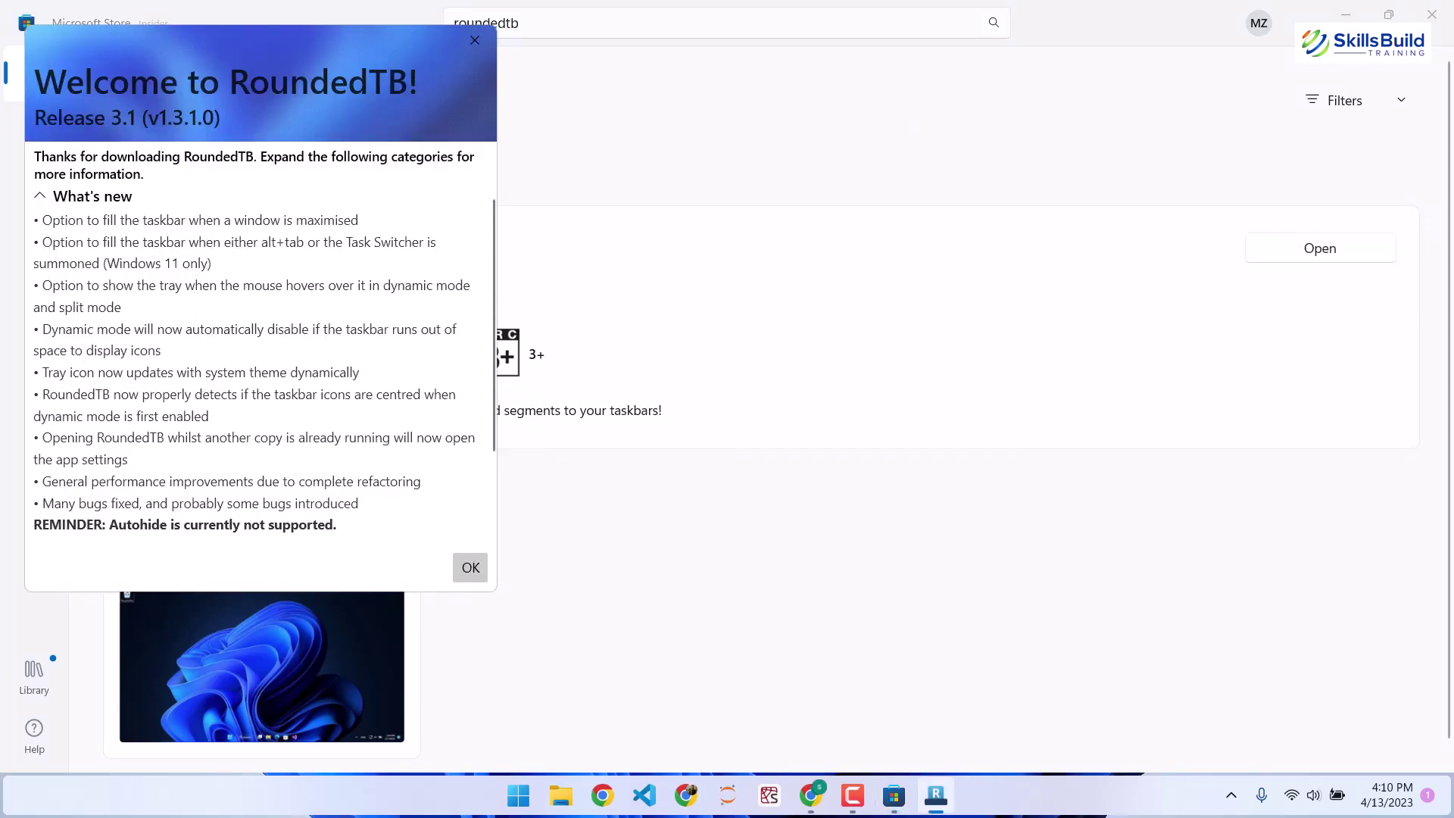
pyautogui.click(1431, 14)
pyautogui.moveTo(140, 97); pyautogui.dragTo(463, 27)
# - Dismiss the RoundedTB welcome message and change Corner radius to 8
pyautogui.click(752, 556)
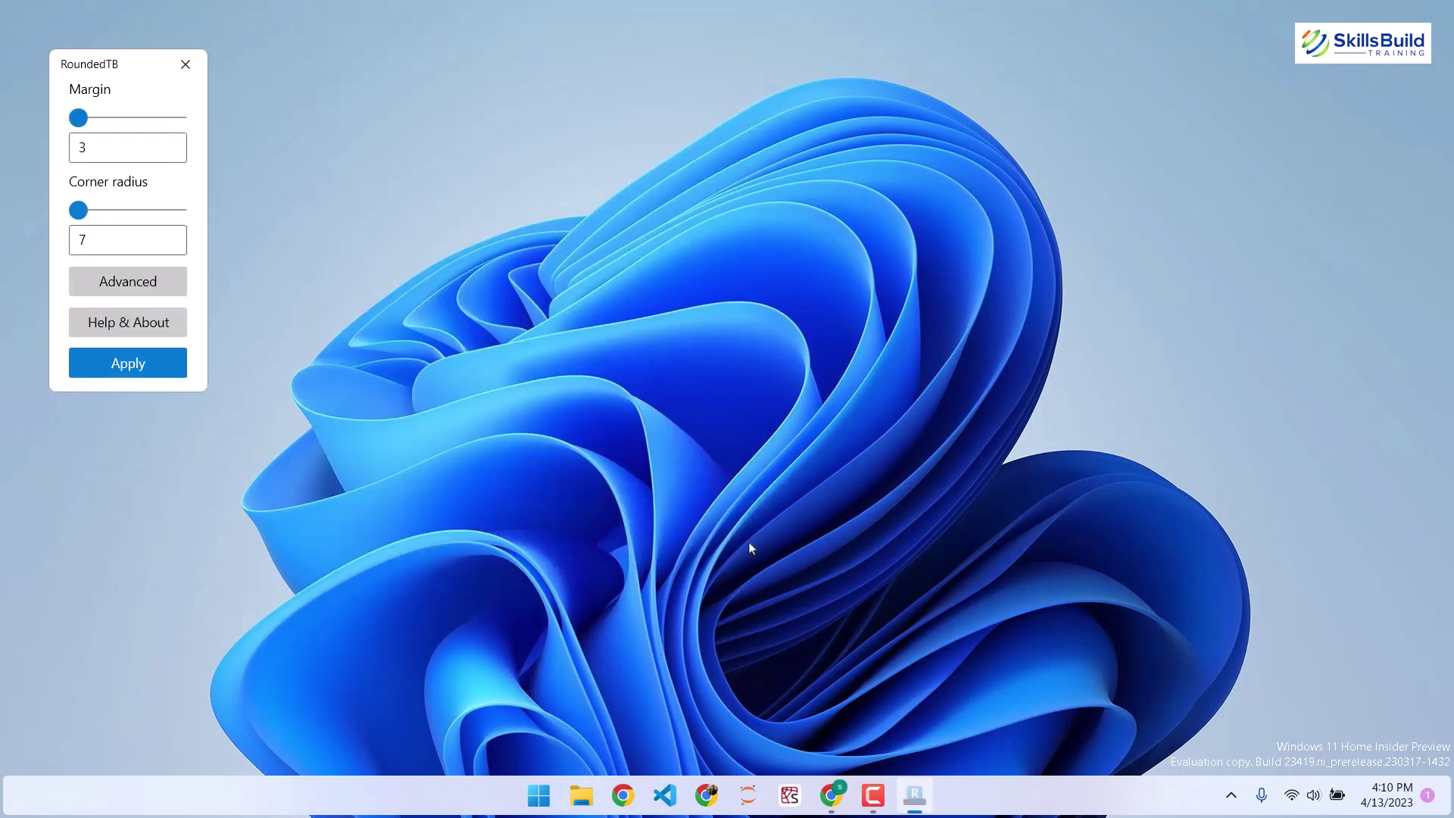
pyautogui.moveTo(105, 64); pyautogui.dragTo(422, 65)
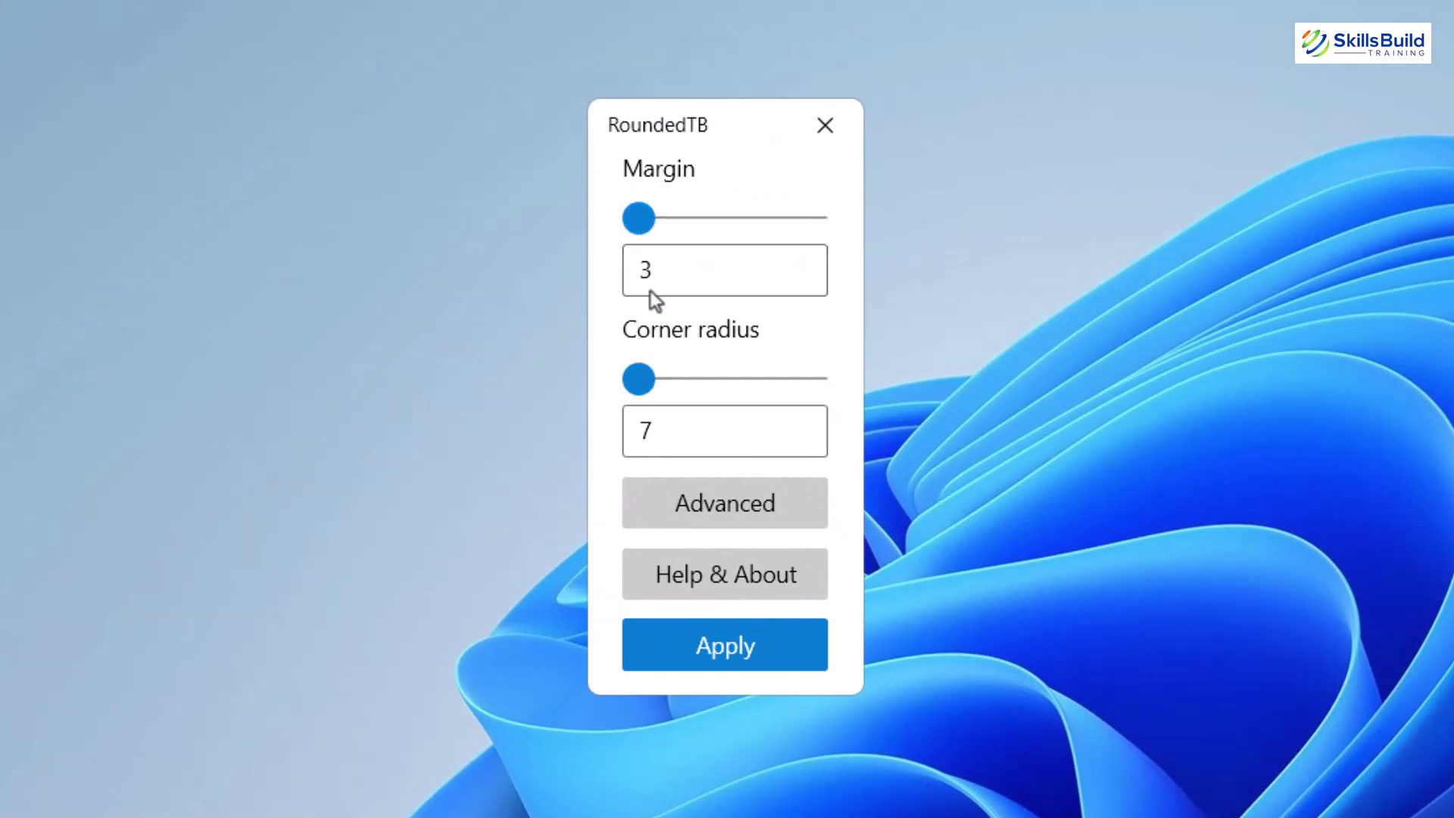
pyautogui.click(658, 431)
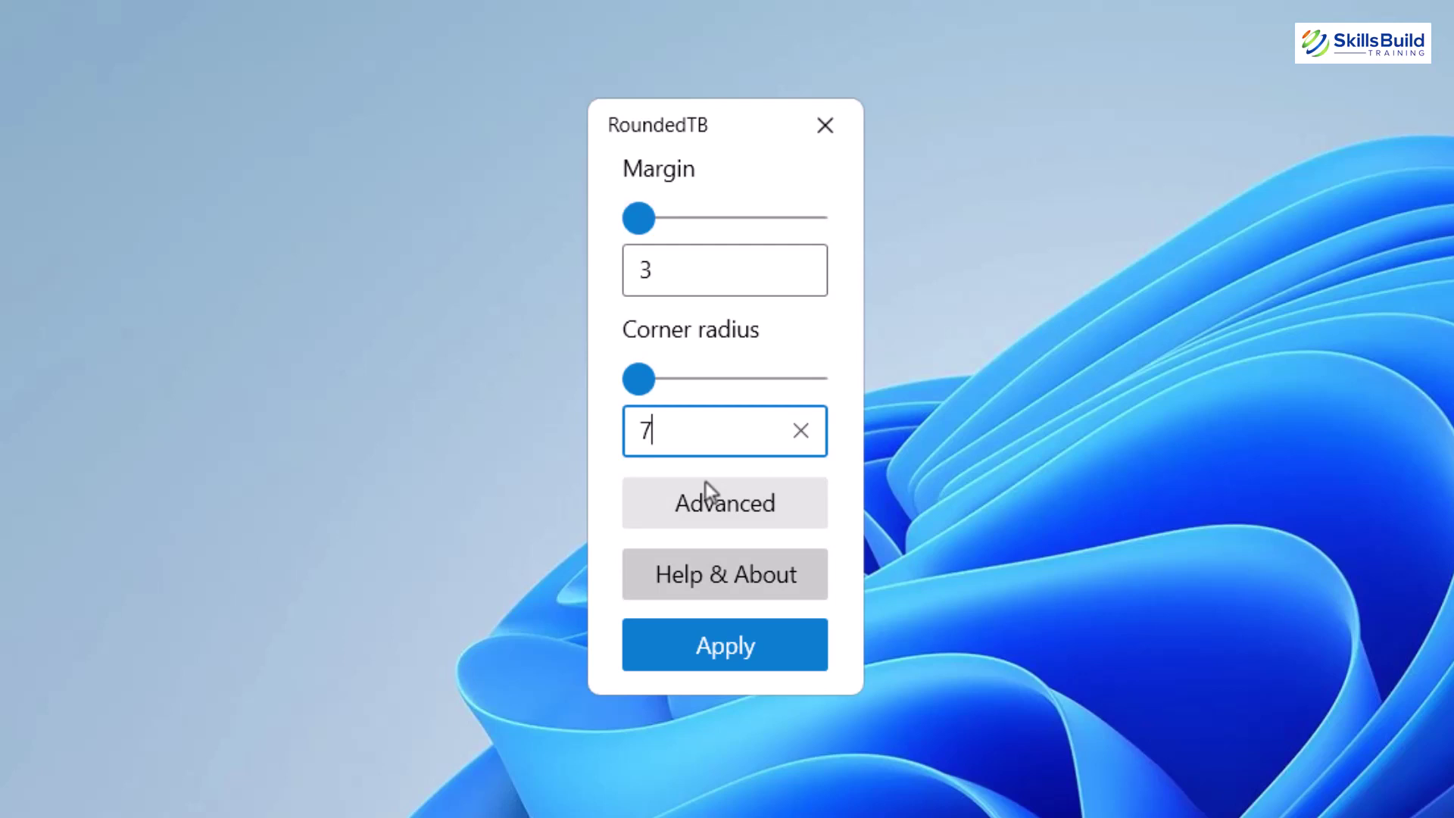
pyautogui.press('BackSpace')
pyautogui.write('8')
# - Enable Dynamic mode and Show system tray on hover under Advanced, then apply
pyautogui.click(676, 520)
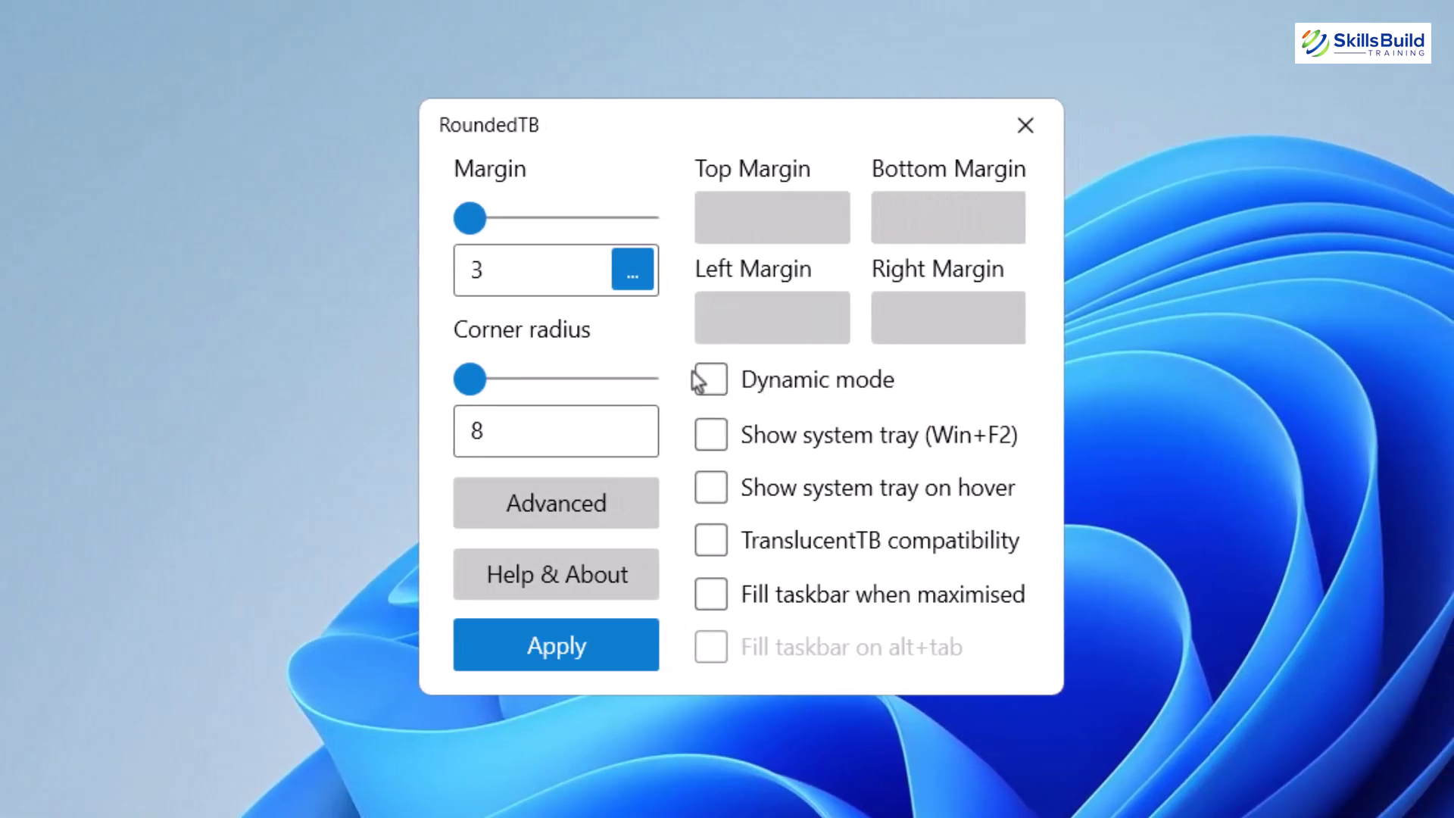
pyautogui.click(710, 381)
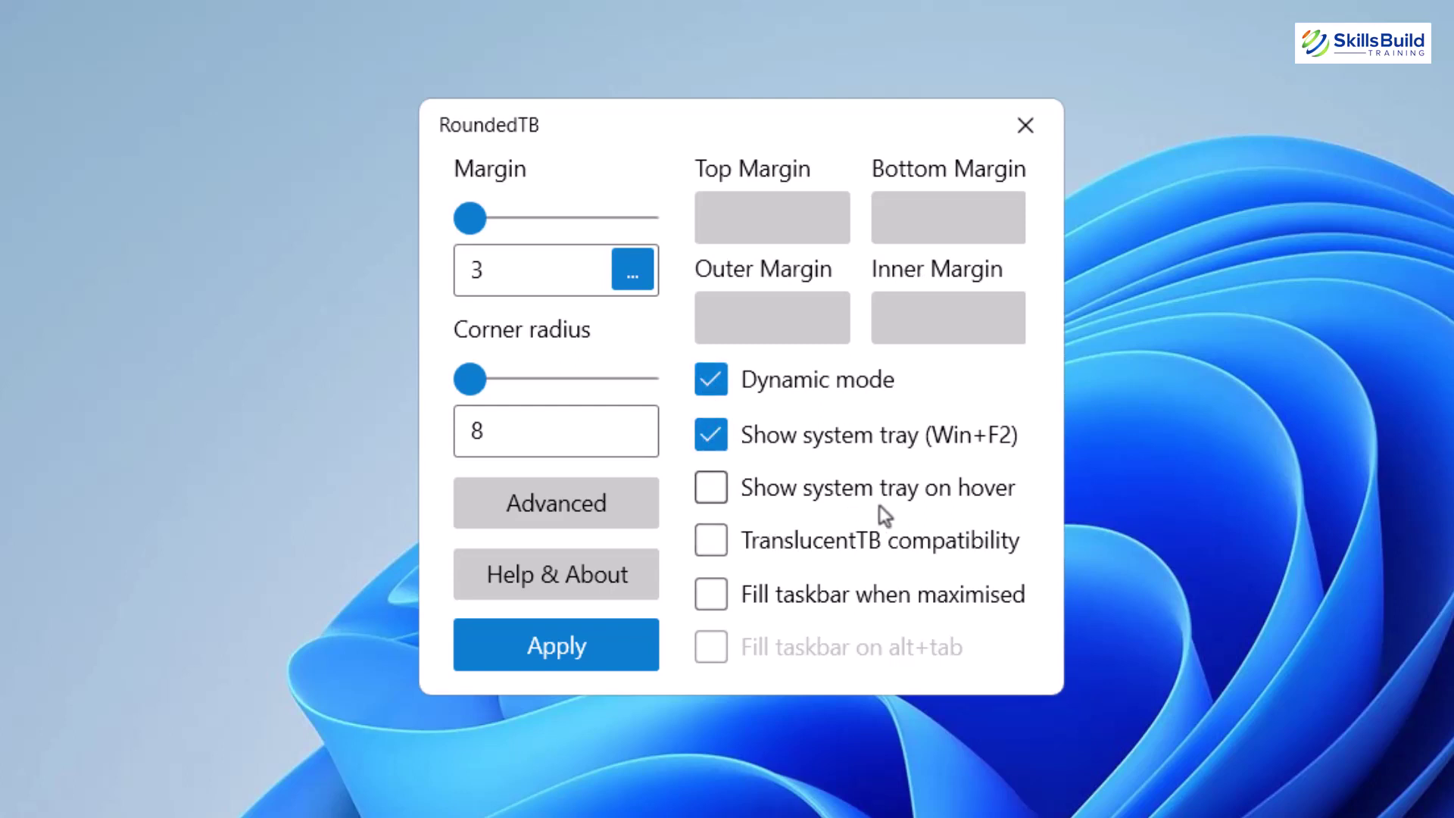
pyautogui.click(713, 490)
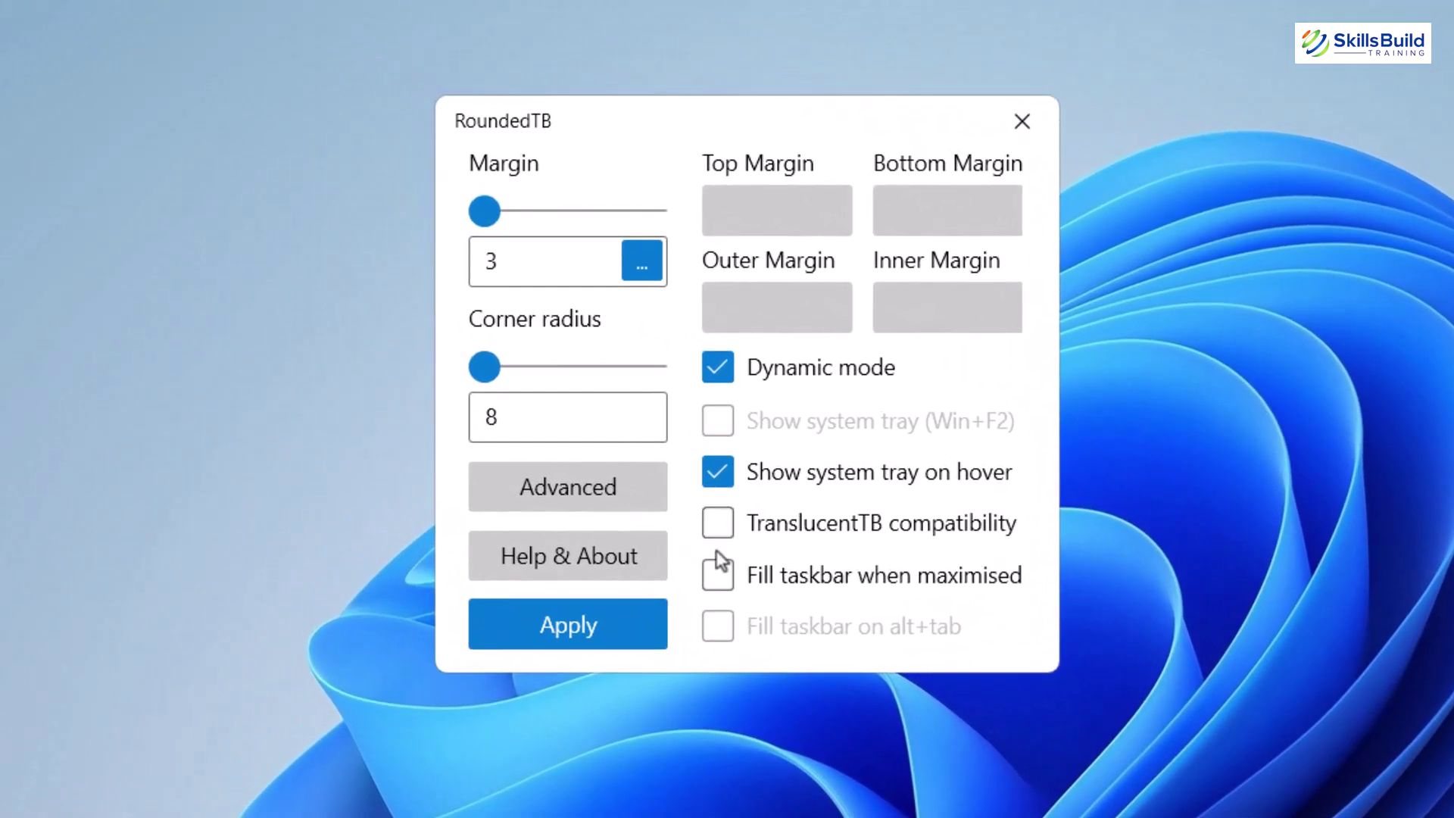
pyautogui.click(574, 635)
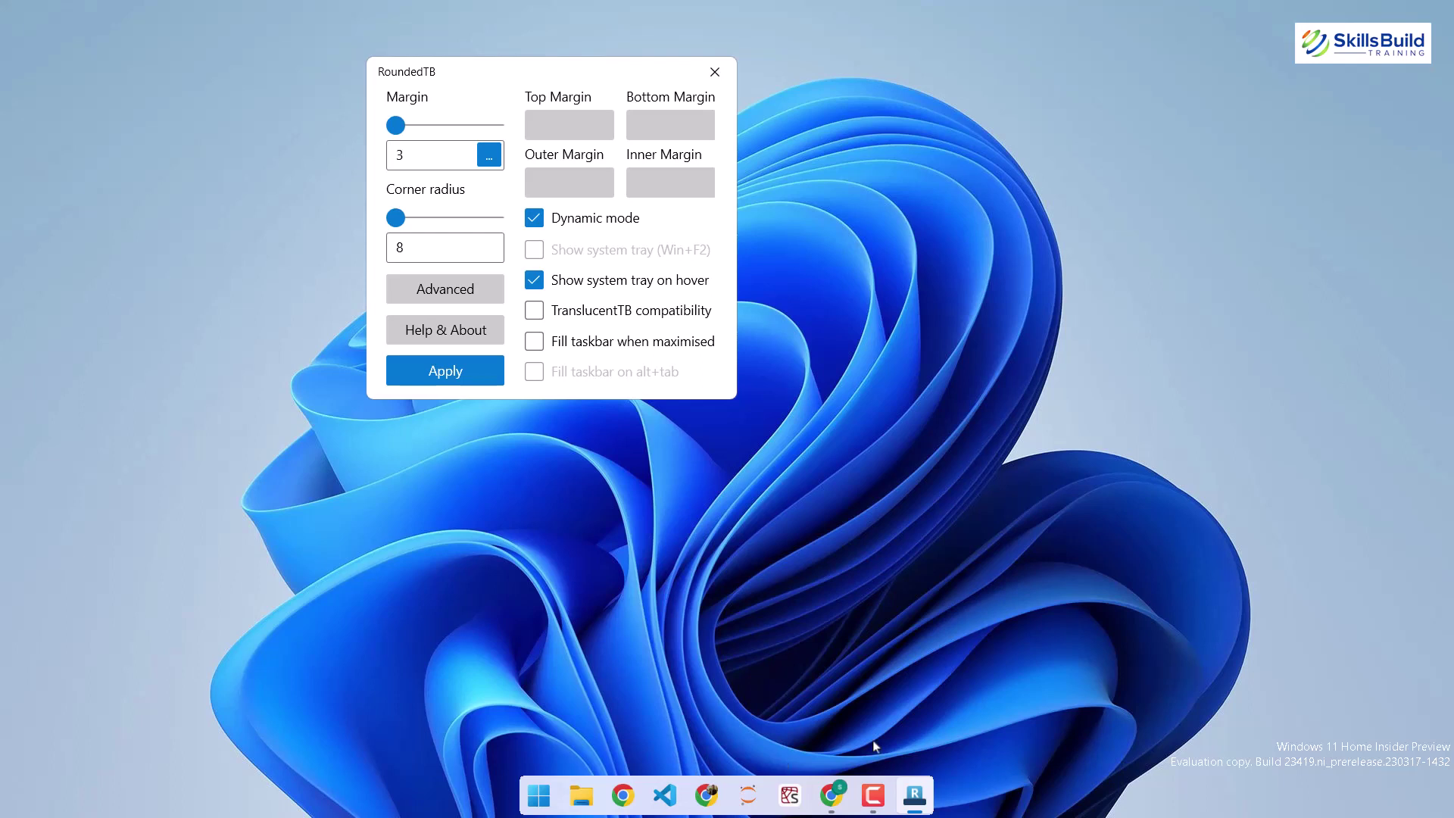
# - Close the RoundedTB settings window, leaving the floating rounded dock
pyautogui.moveTo(1387, 795)
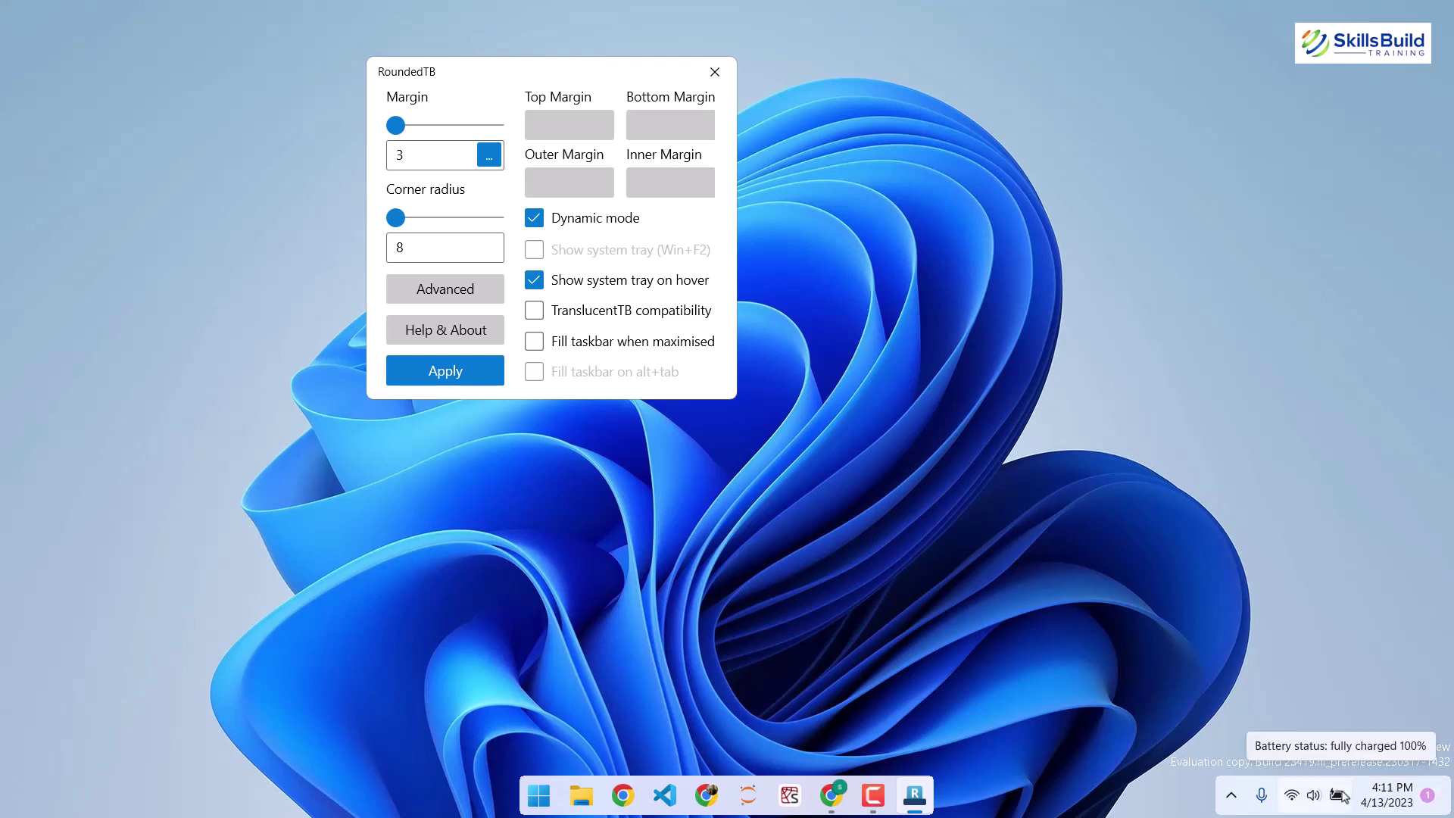
pyautogui.click(715, 72)
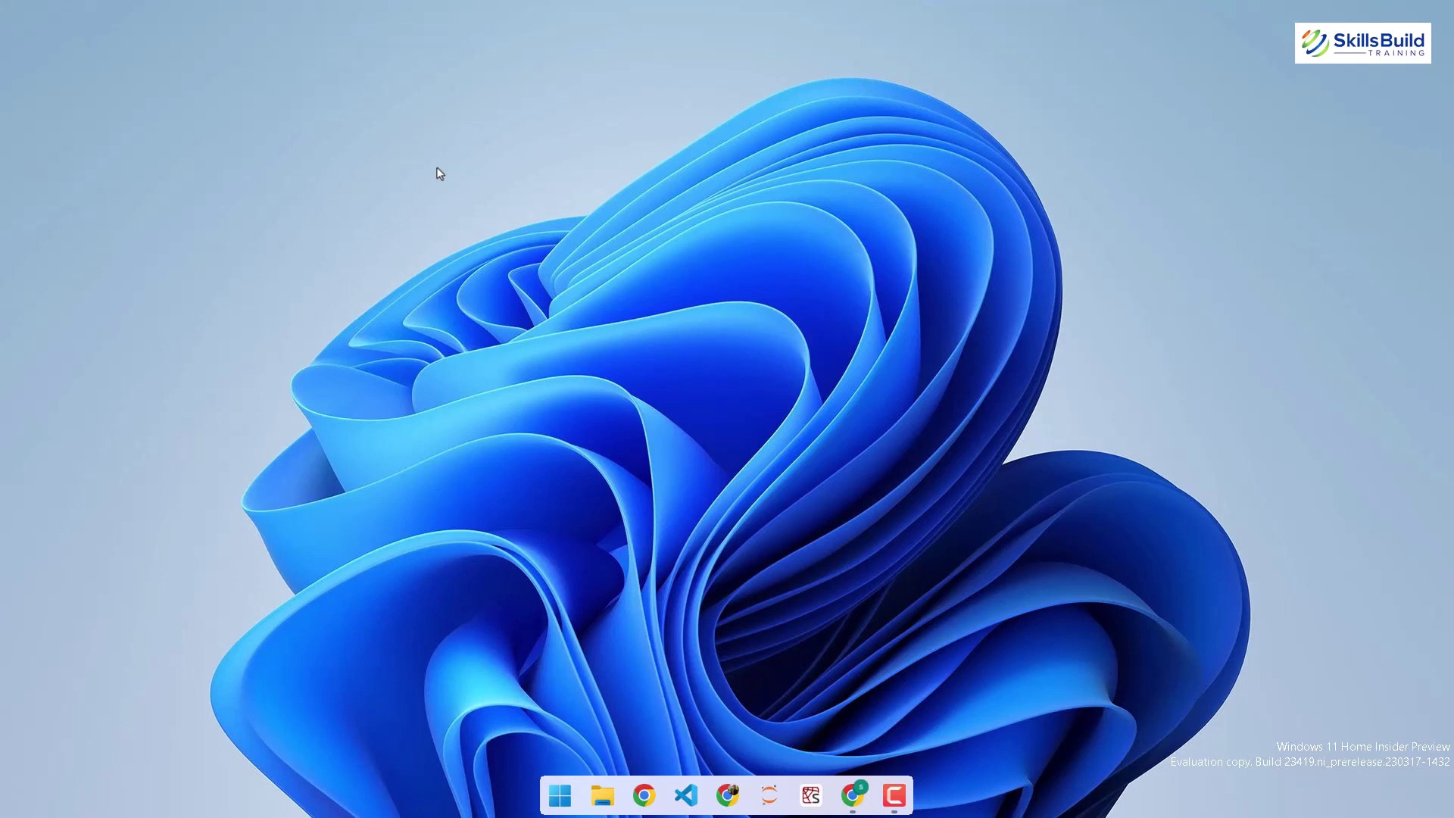
# - Launch Control Panel via a 'control' search, open Mouse, and center the dialog
pyautogui.press('super')
pyautogui.write('contro')
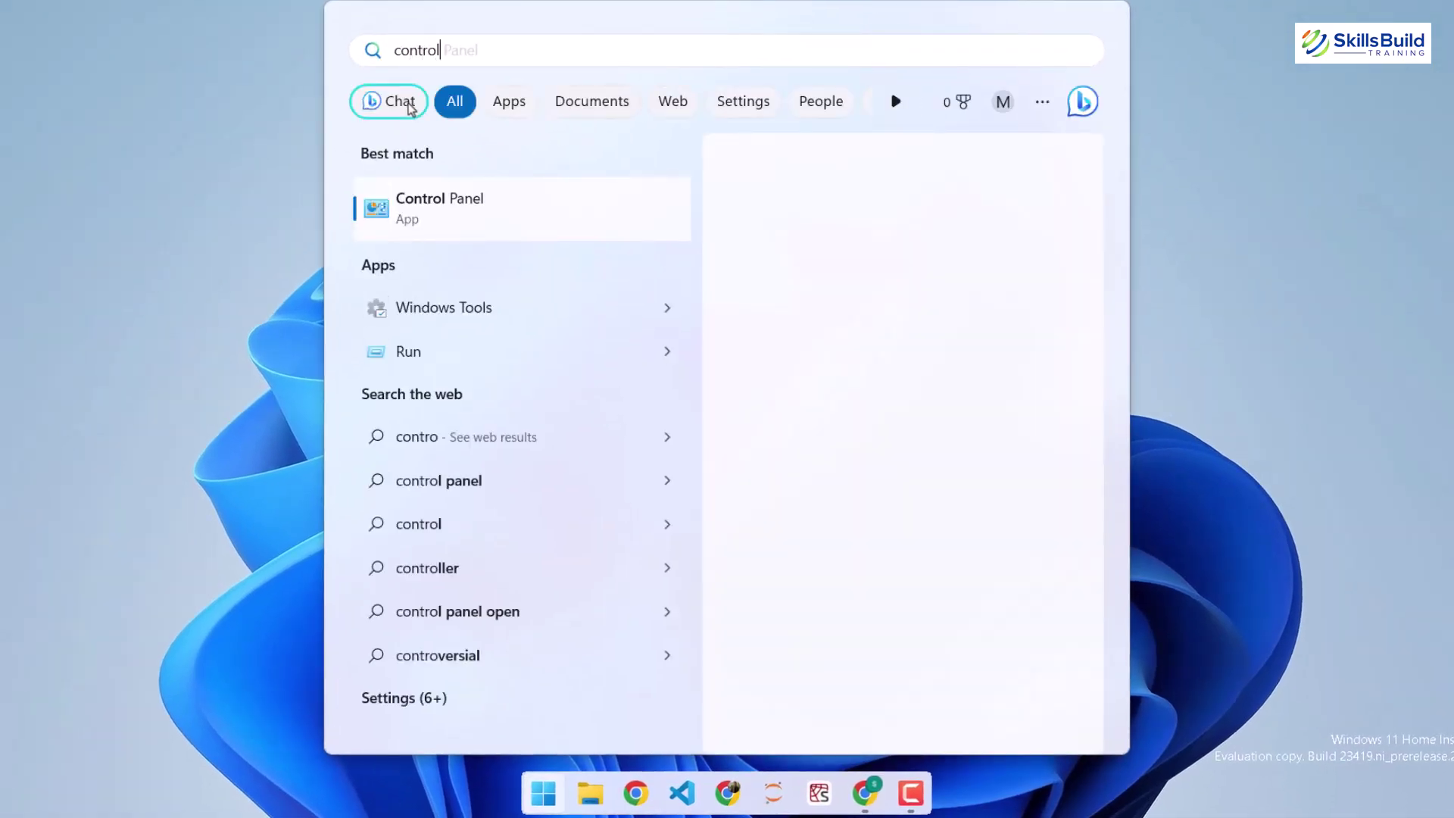
pyautogui.write('l')
pyautogui.press('Return')
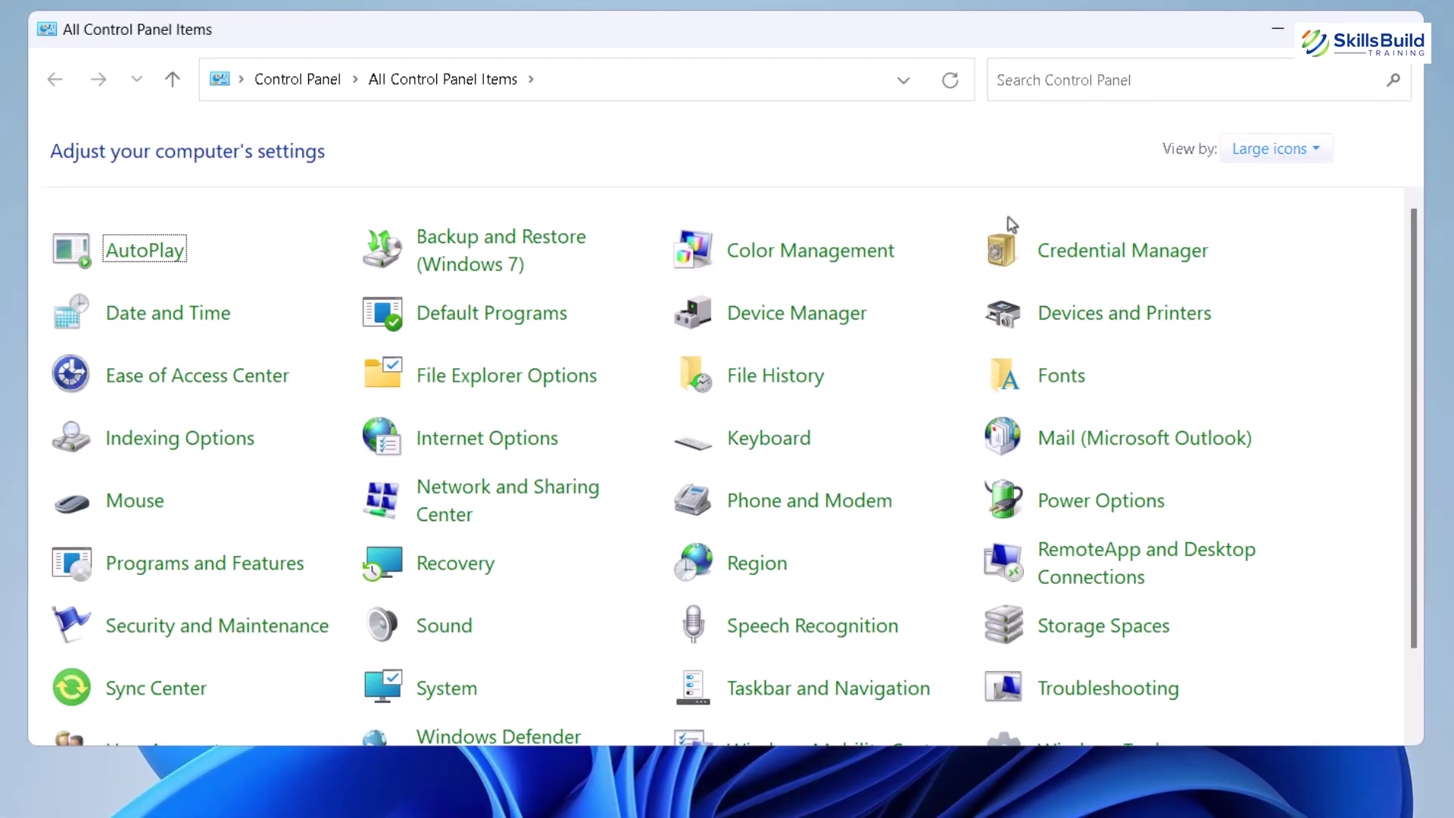
pyautogui.click(138, 508)
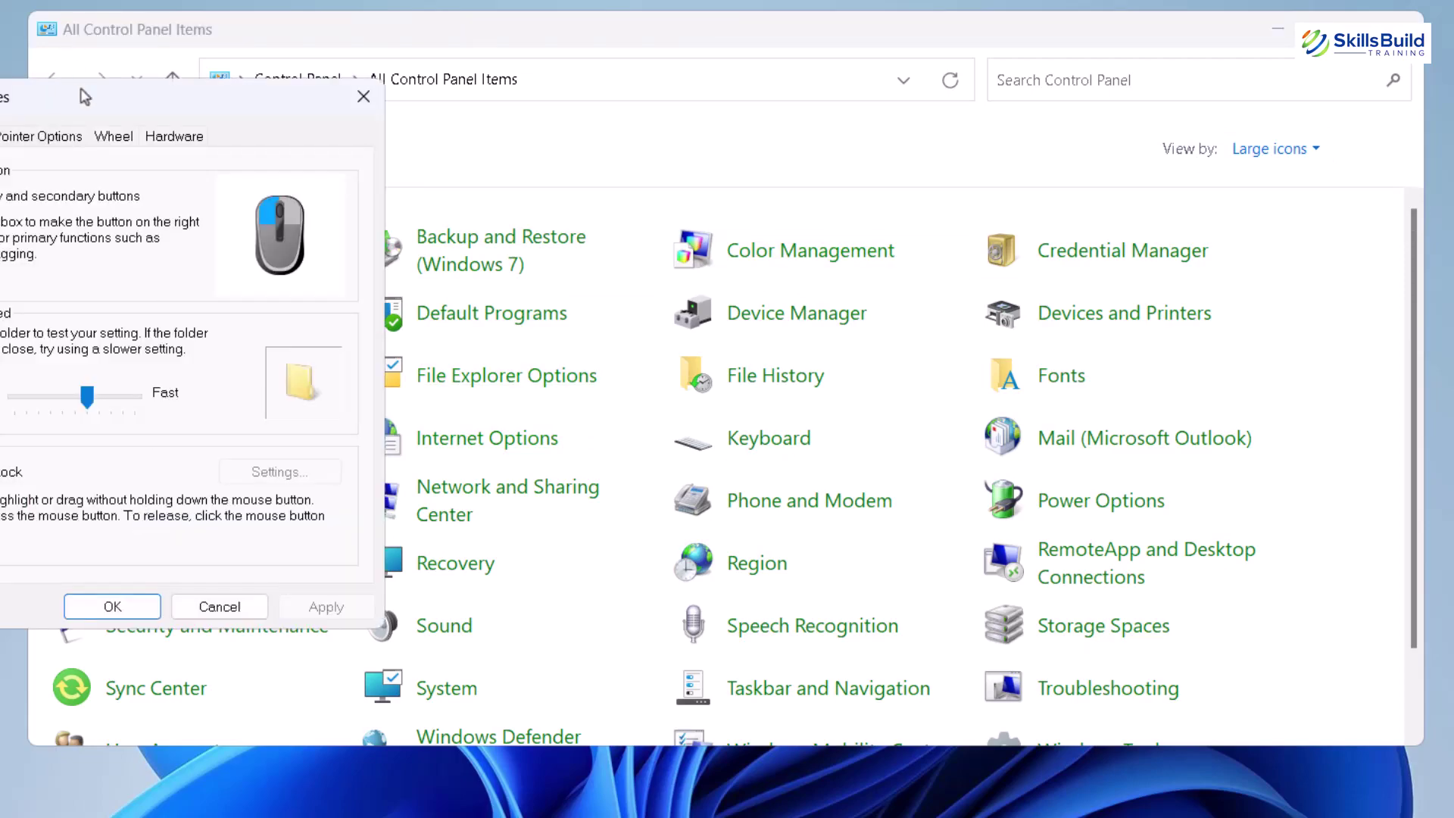
pyautogui.moveTo(88, 103); pyautogui.dragTo(487, 87)
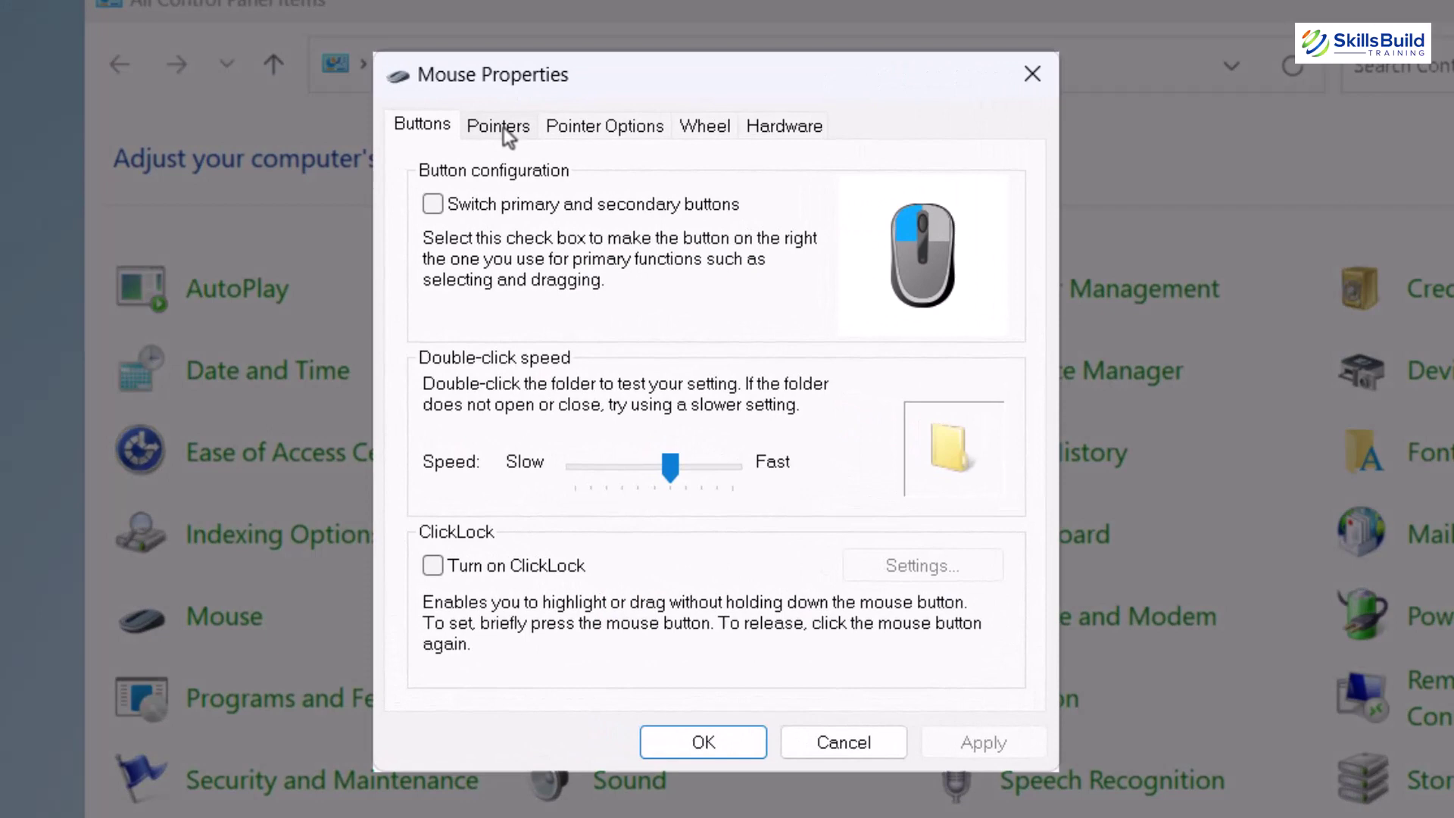
# - Set the Normal Select pointer to the arrow_rl cursor, then apply and close Mouse Properties
pyautogui.click(482, 127)
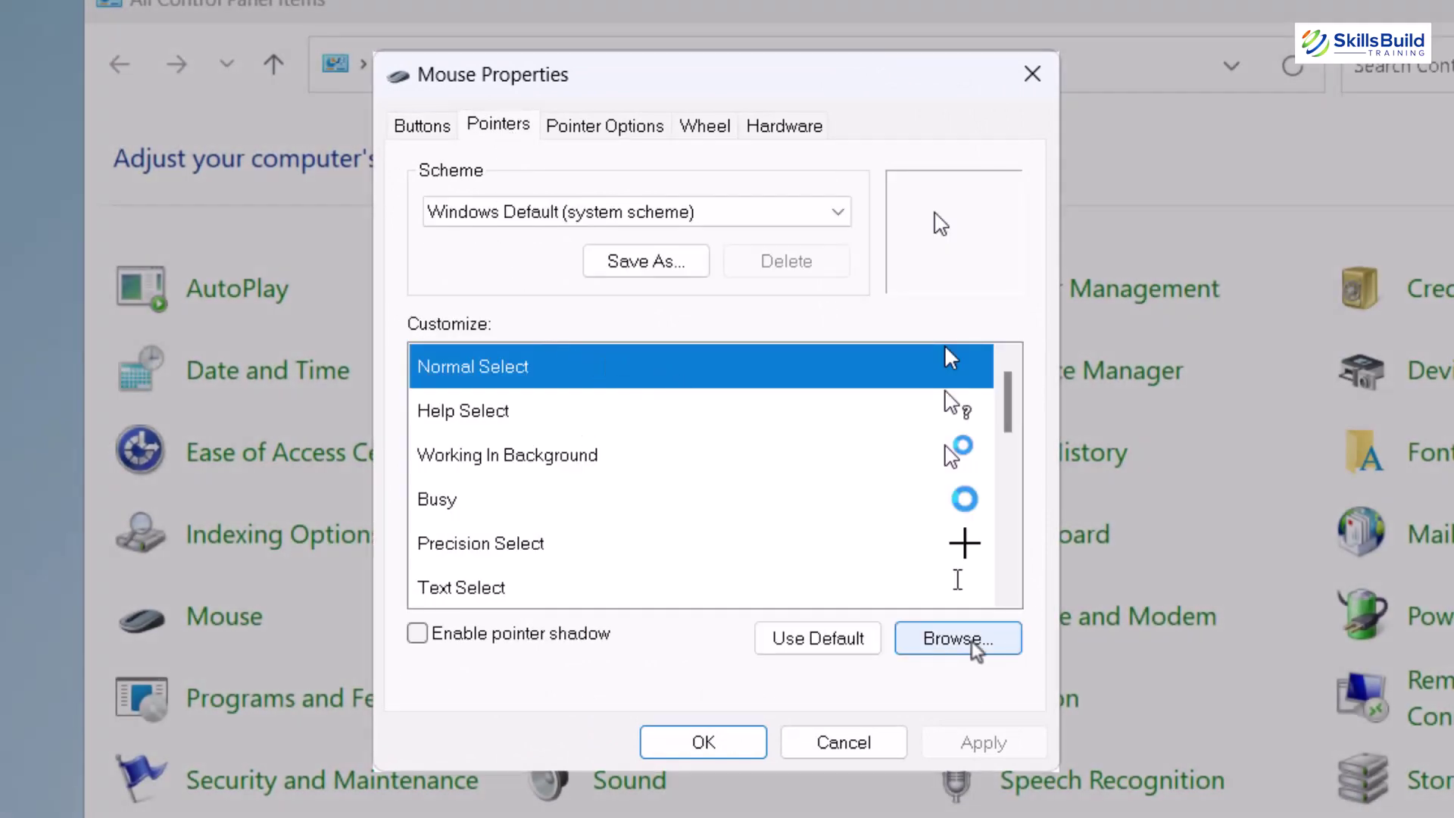
pyautogui.click(951, 642)
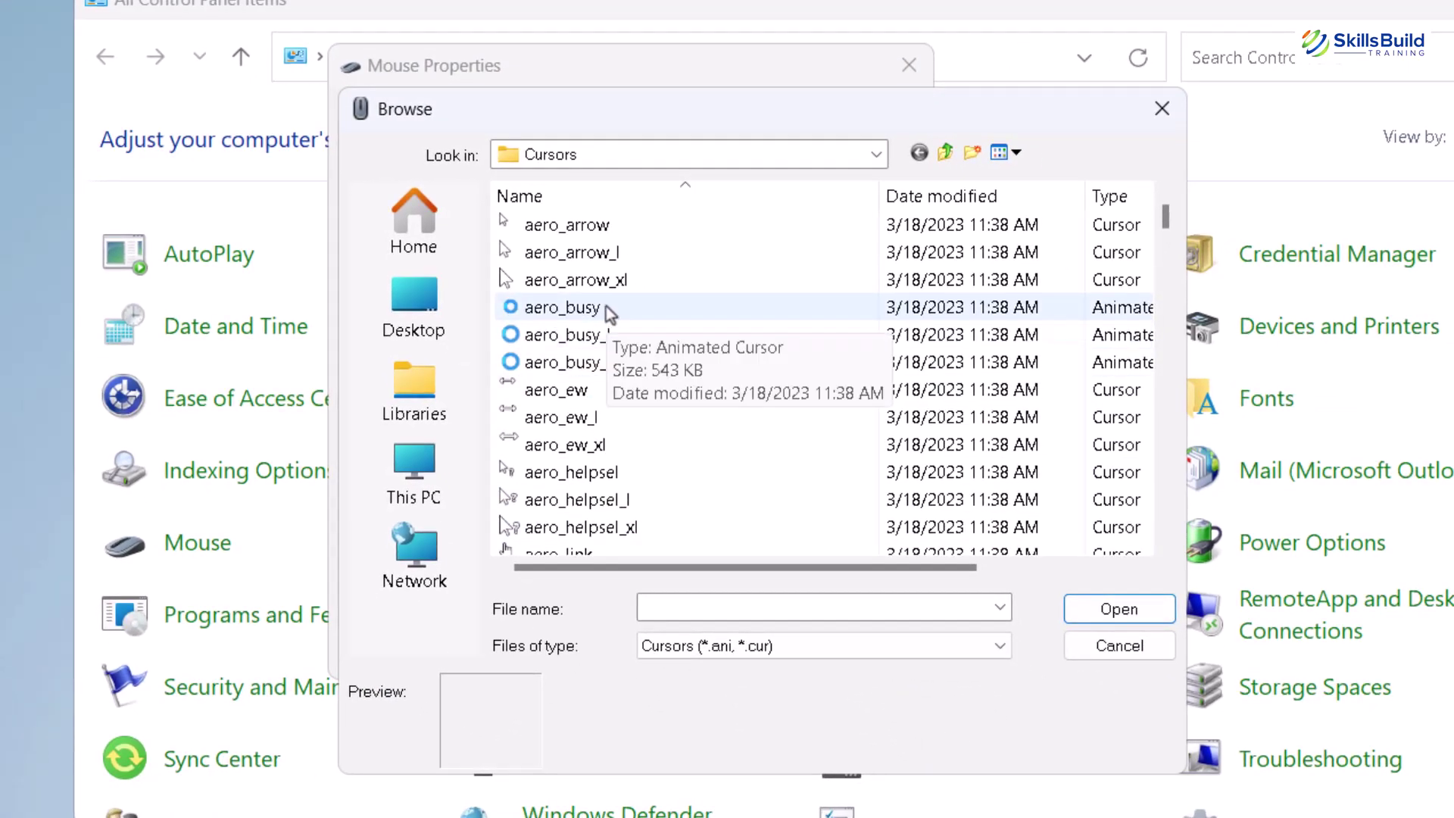
pyautogui.scroll(-6, 606, 308)
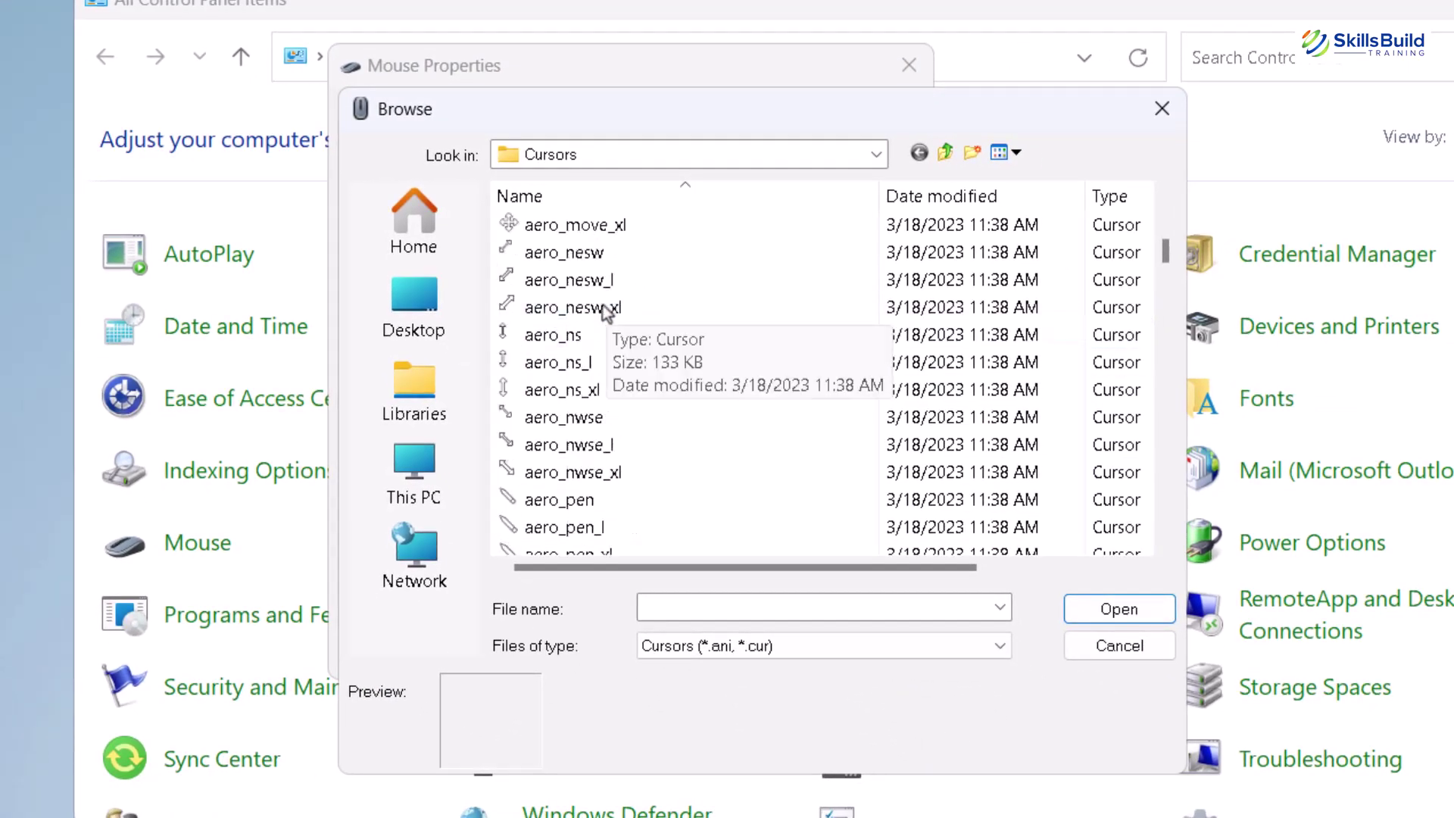
pyautogui.scroll(-10, 606, 310)
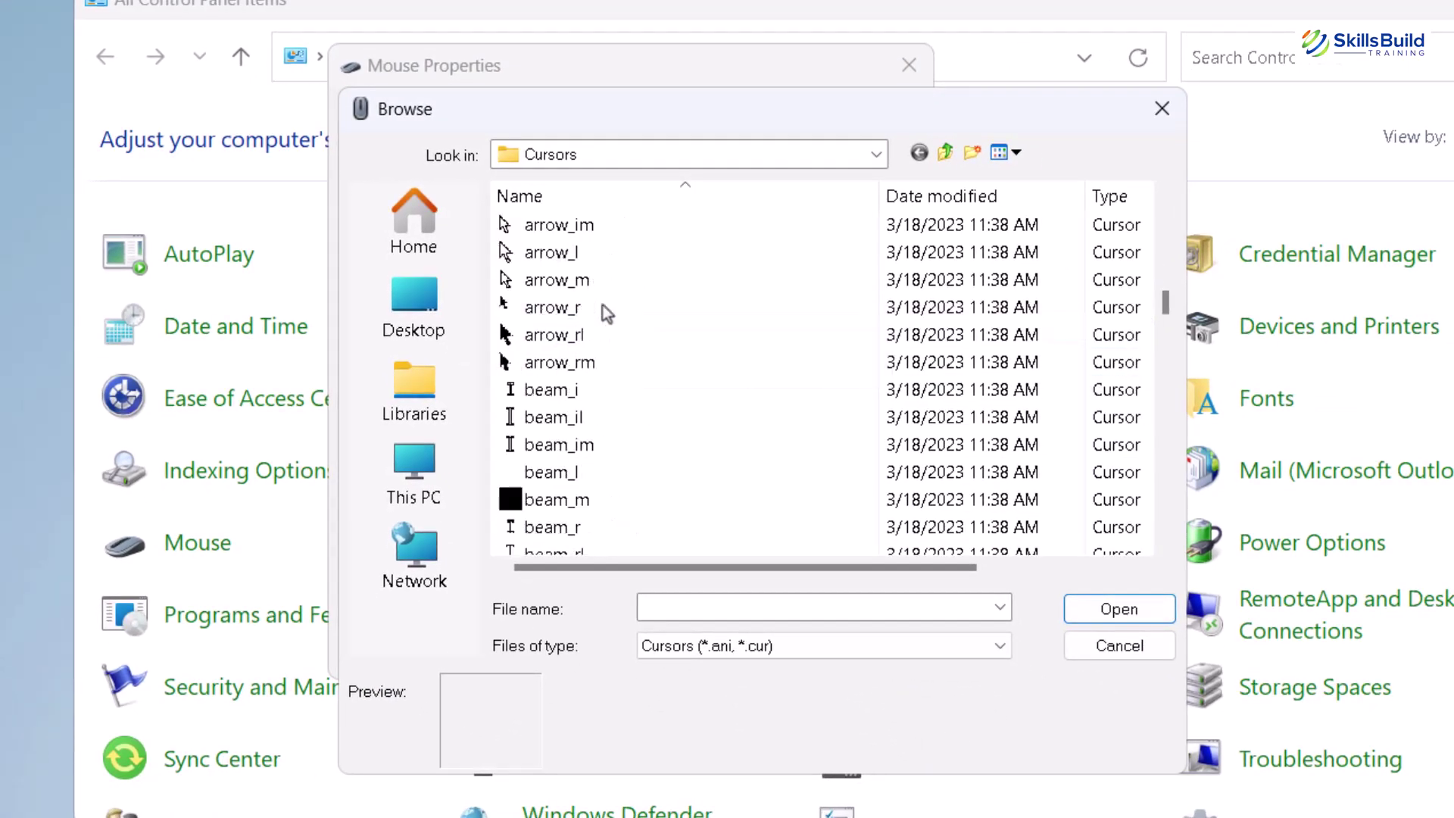
pyautogui.click(553, 336)
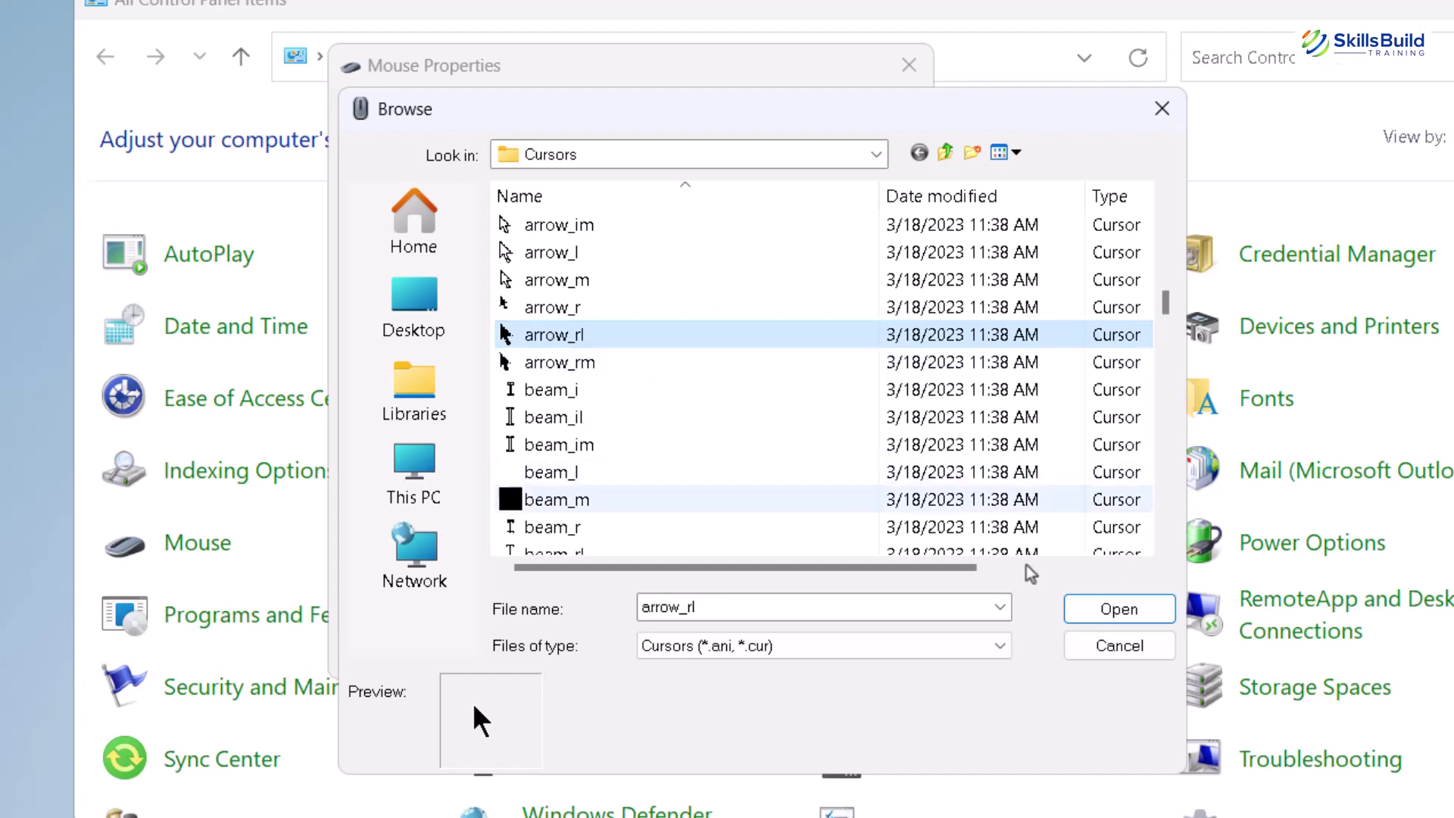
pyautogui.click(1104, 606)
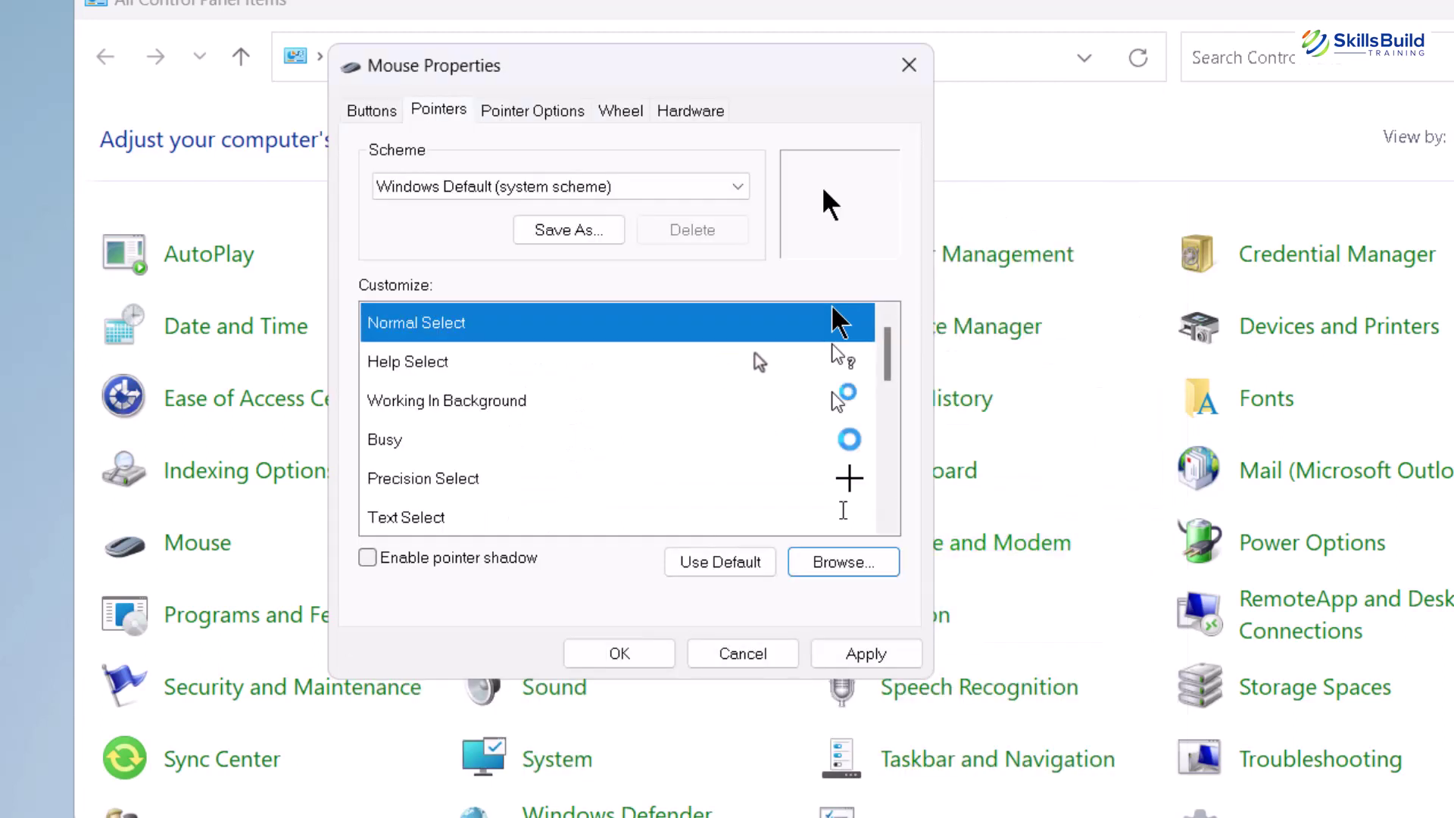
pyautogui.click(839, 653)
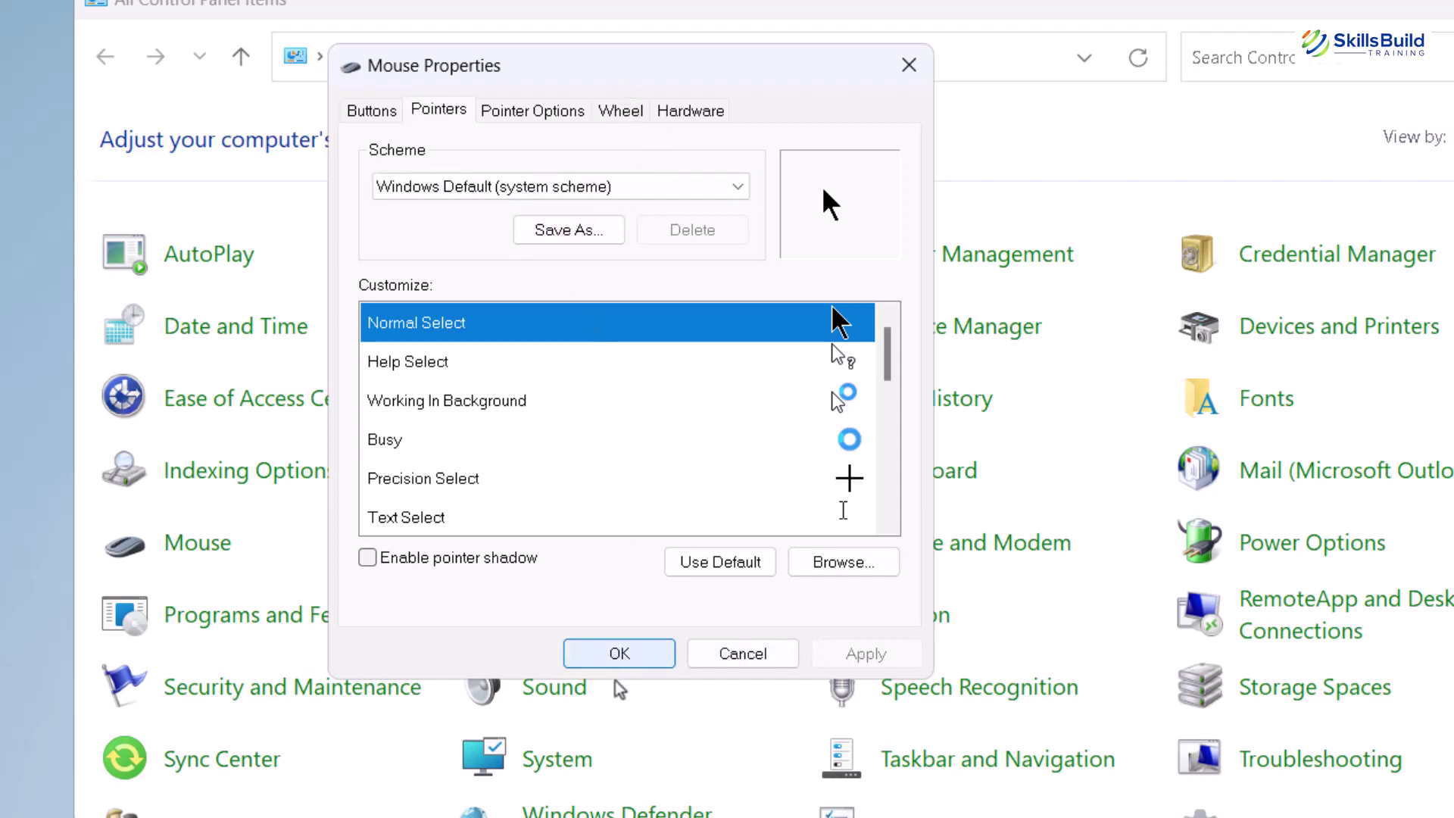
pyautogui.click(620, 653)
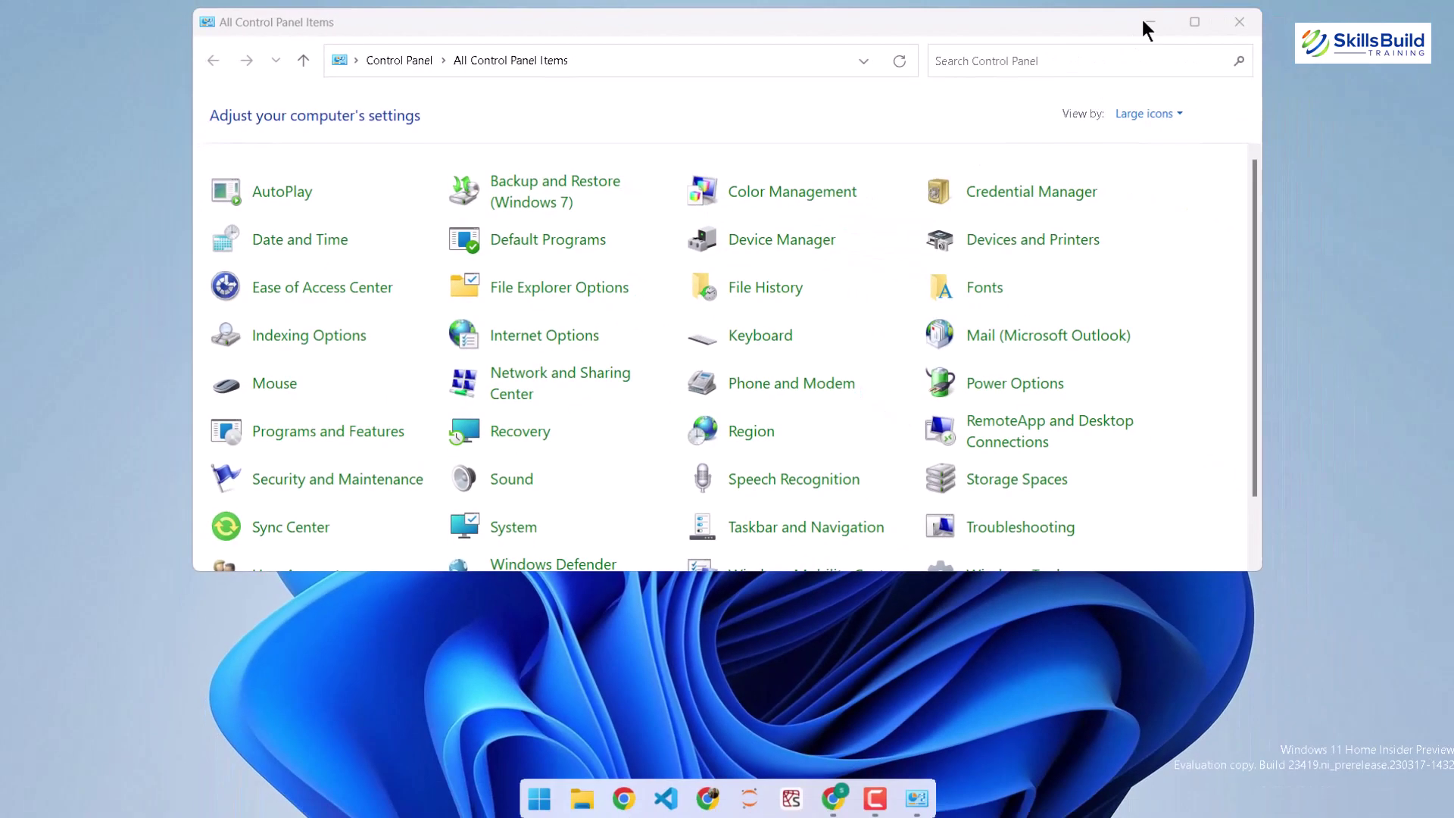
# - Close Control Panel and apply the Captured Motion theme from the Themes settings found via a 'theme' search
pyautogui.click(1239, 37)
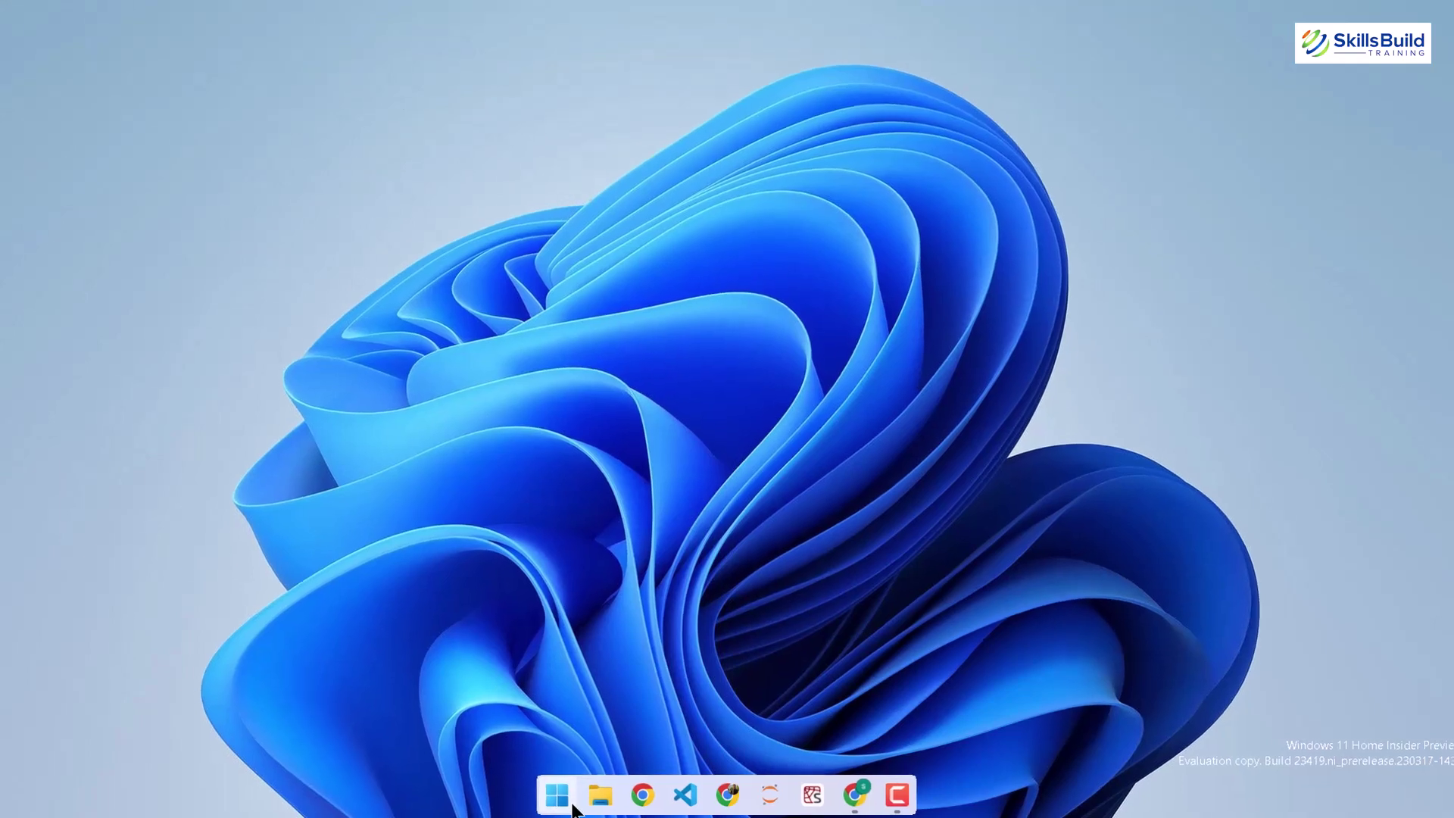
pyautogui.click(572, 808)
pyautogui.write('theme')
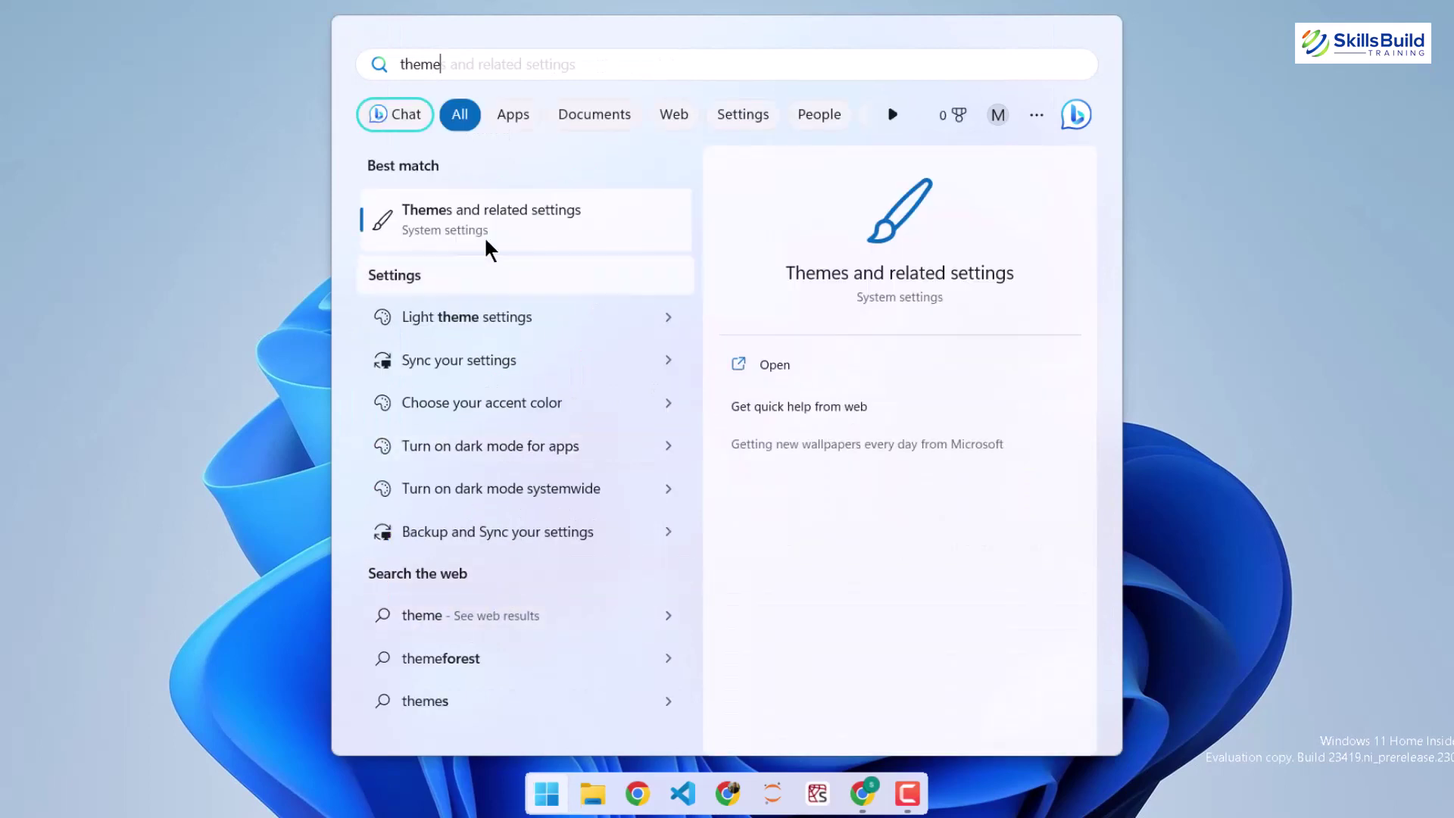
pyautogui.click(487, 227)
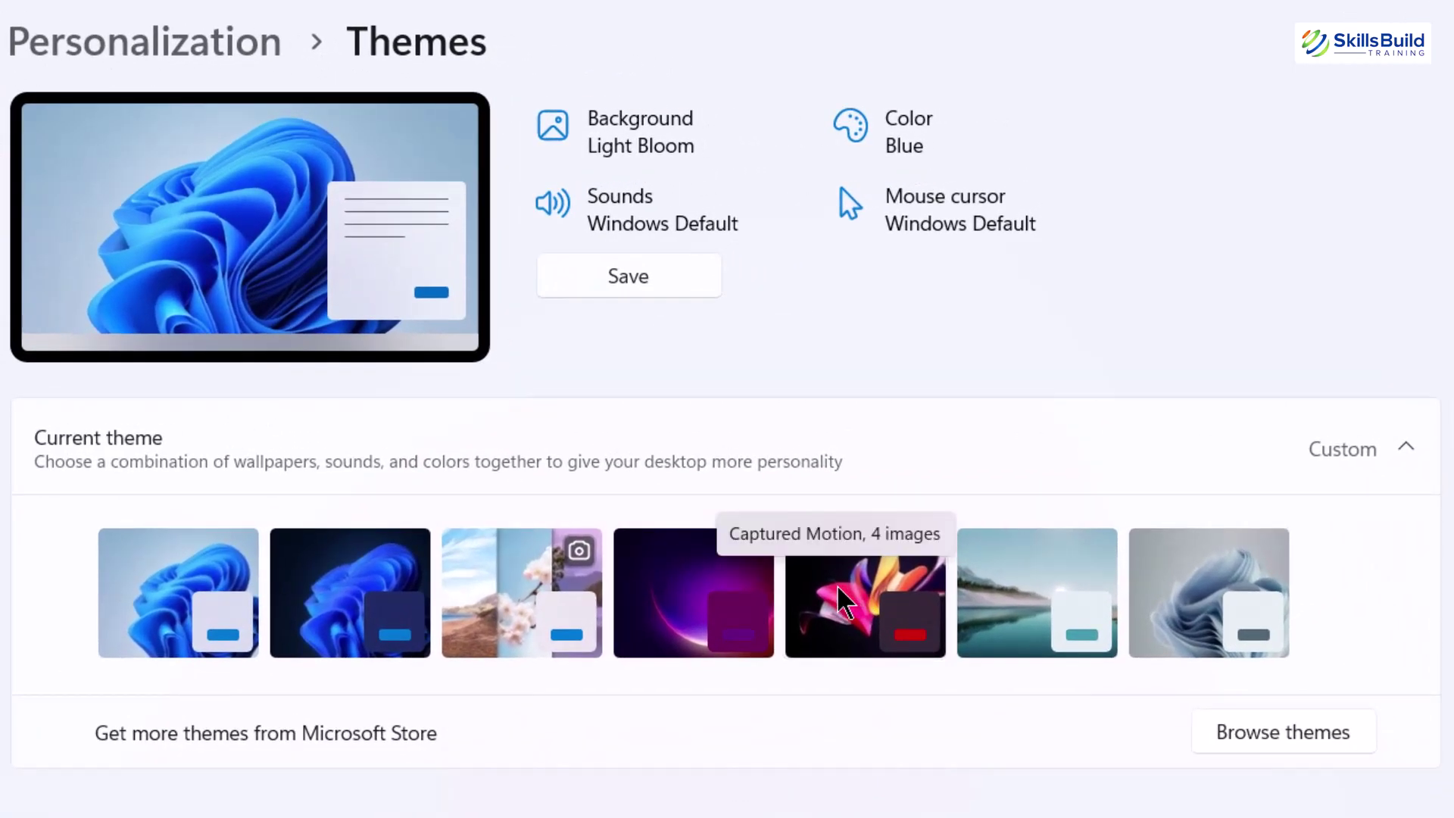
pyautogui.click(841, 601)
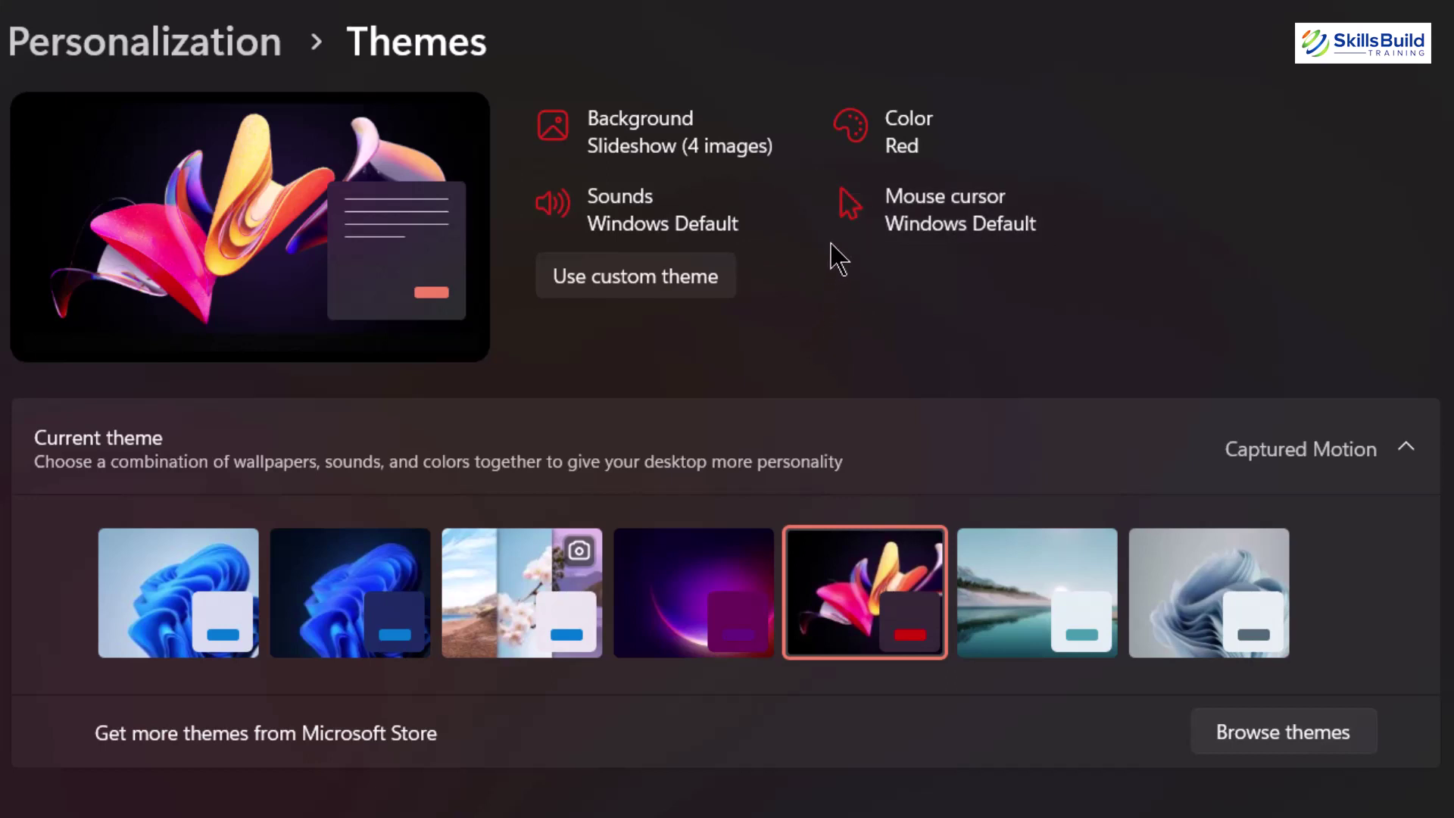
# - Set the arrow_r cursor file as the Normal Select pointer, apply it, and close Settings
pyautogui.click(911, 207)
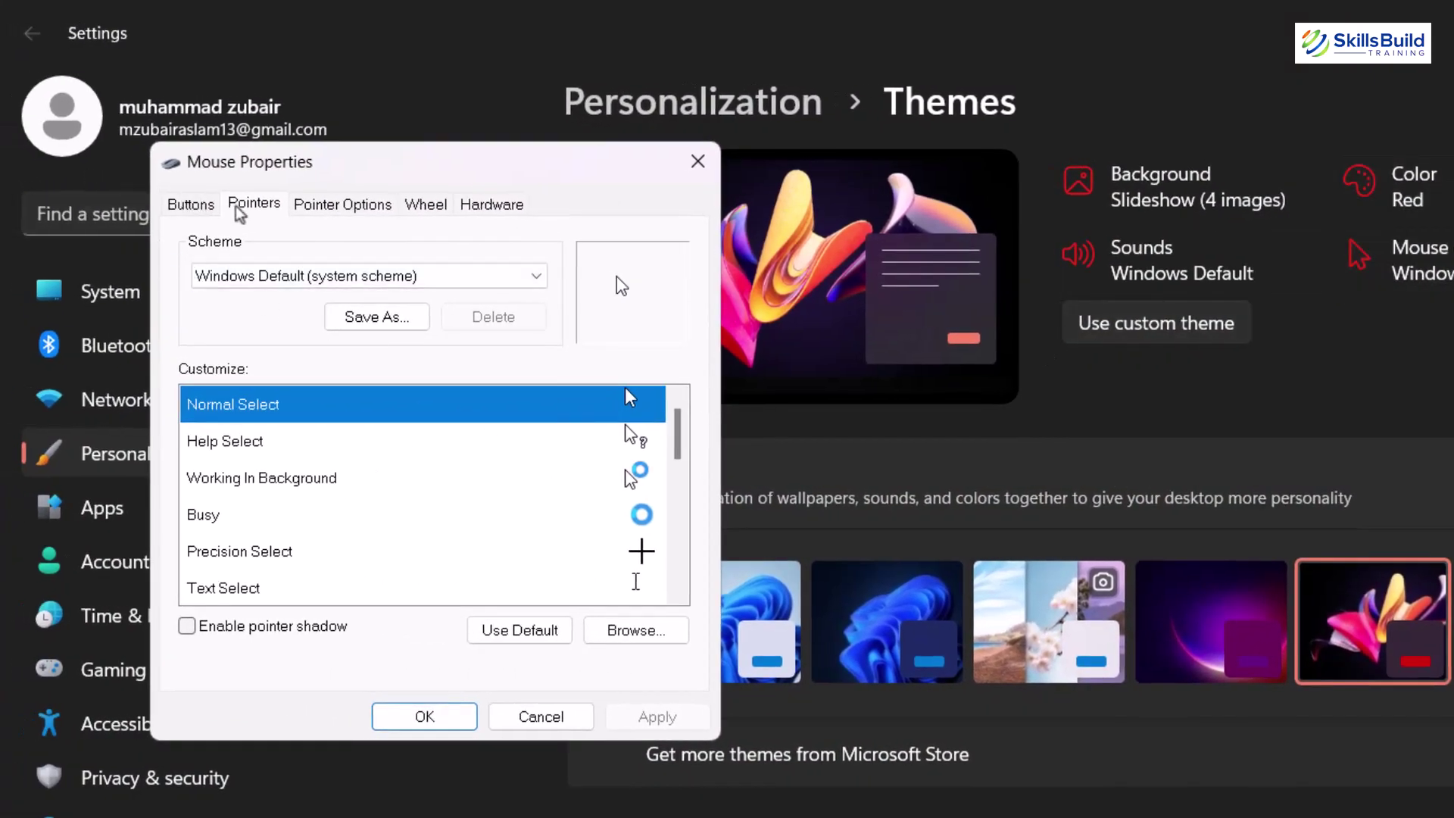
pyautogui.click(664, 641)
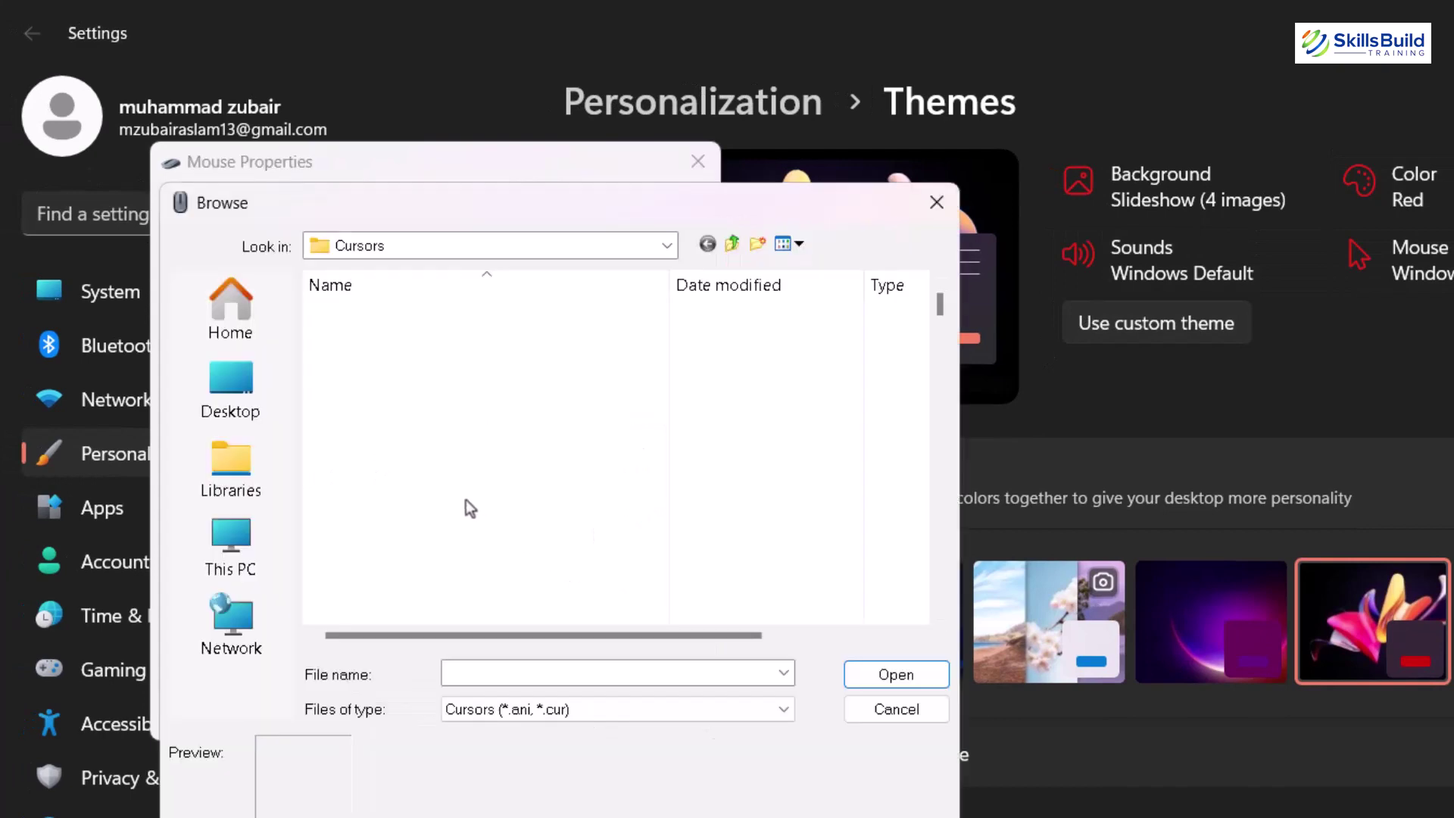
pyautogui.scroll(-15, 398, 421)
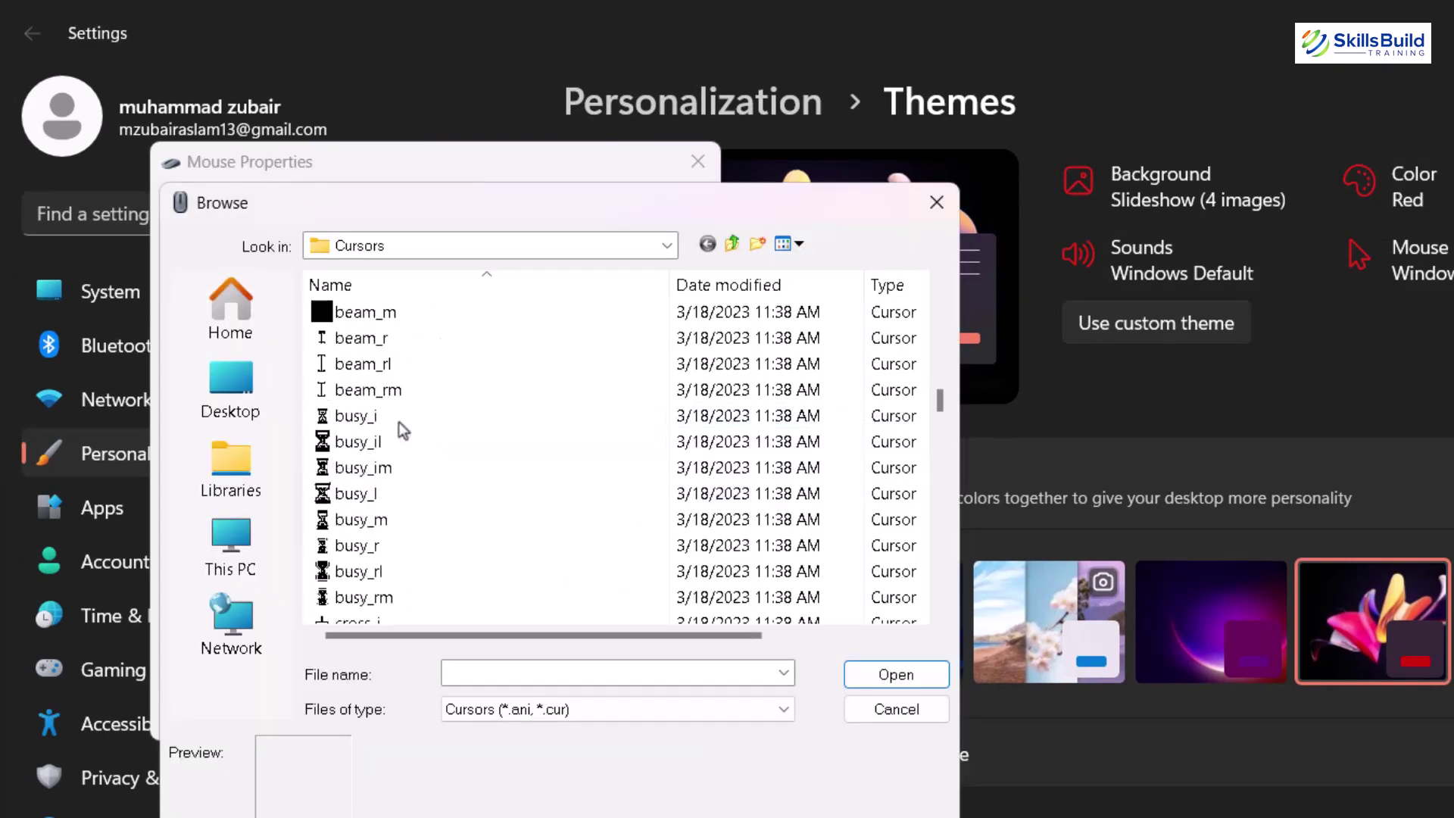
pyautogui.scroll(3, 399, 424)
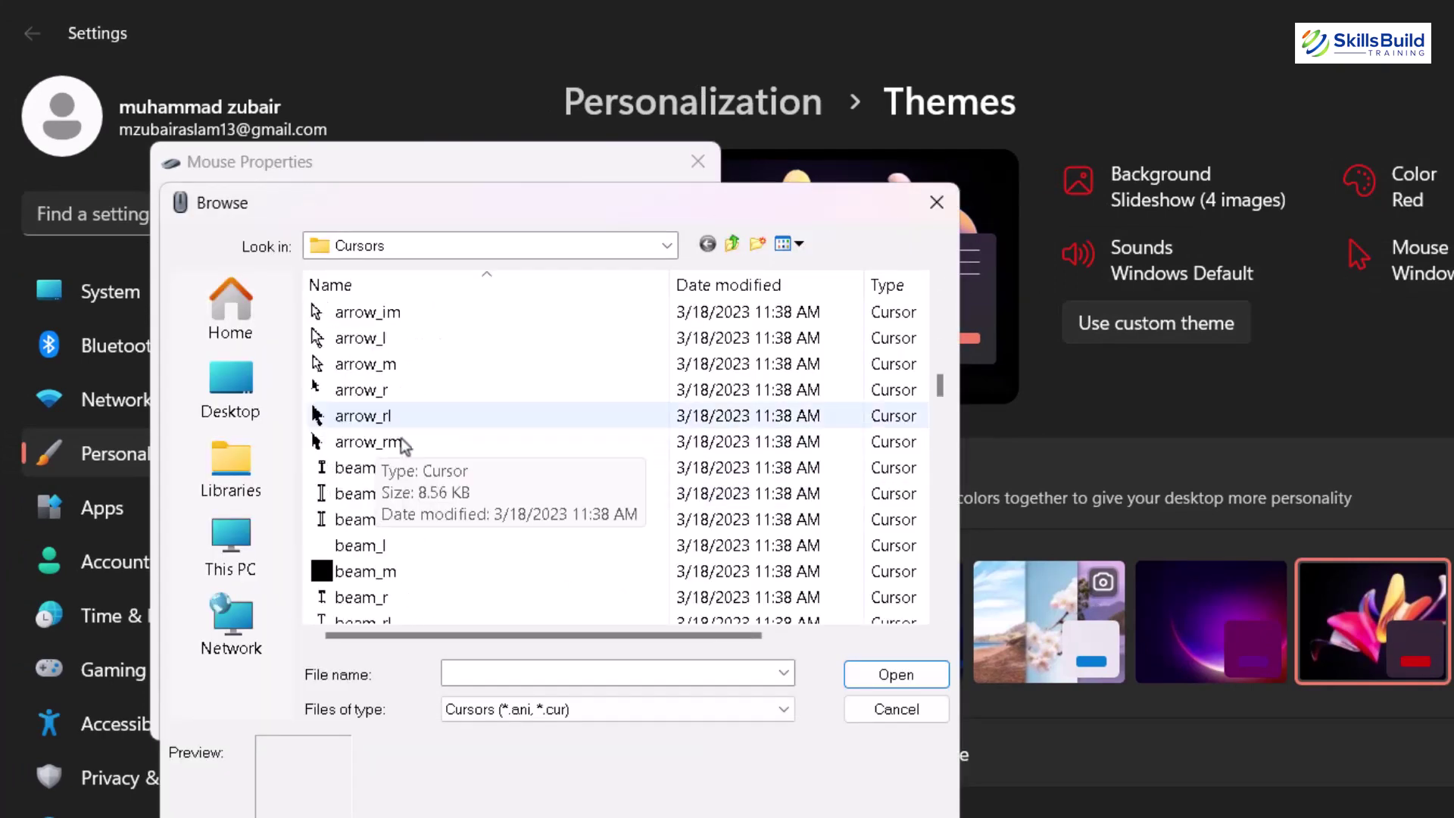
pyautogui.click(365, 391)
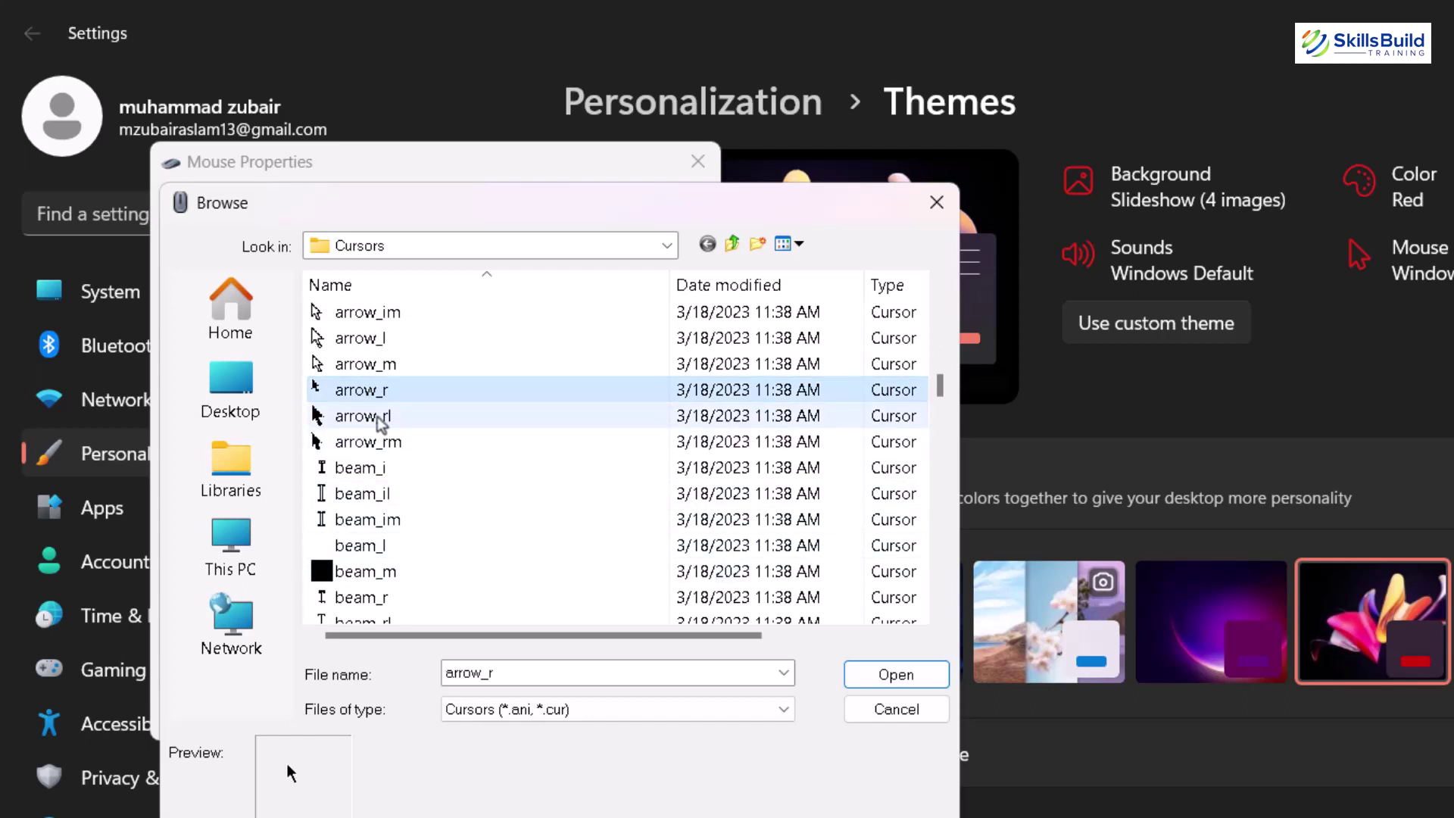
pyautogui.click(894, 673)
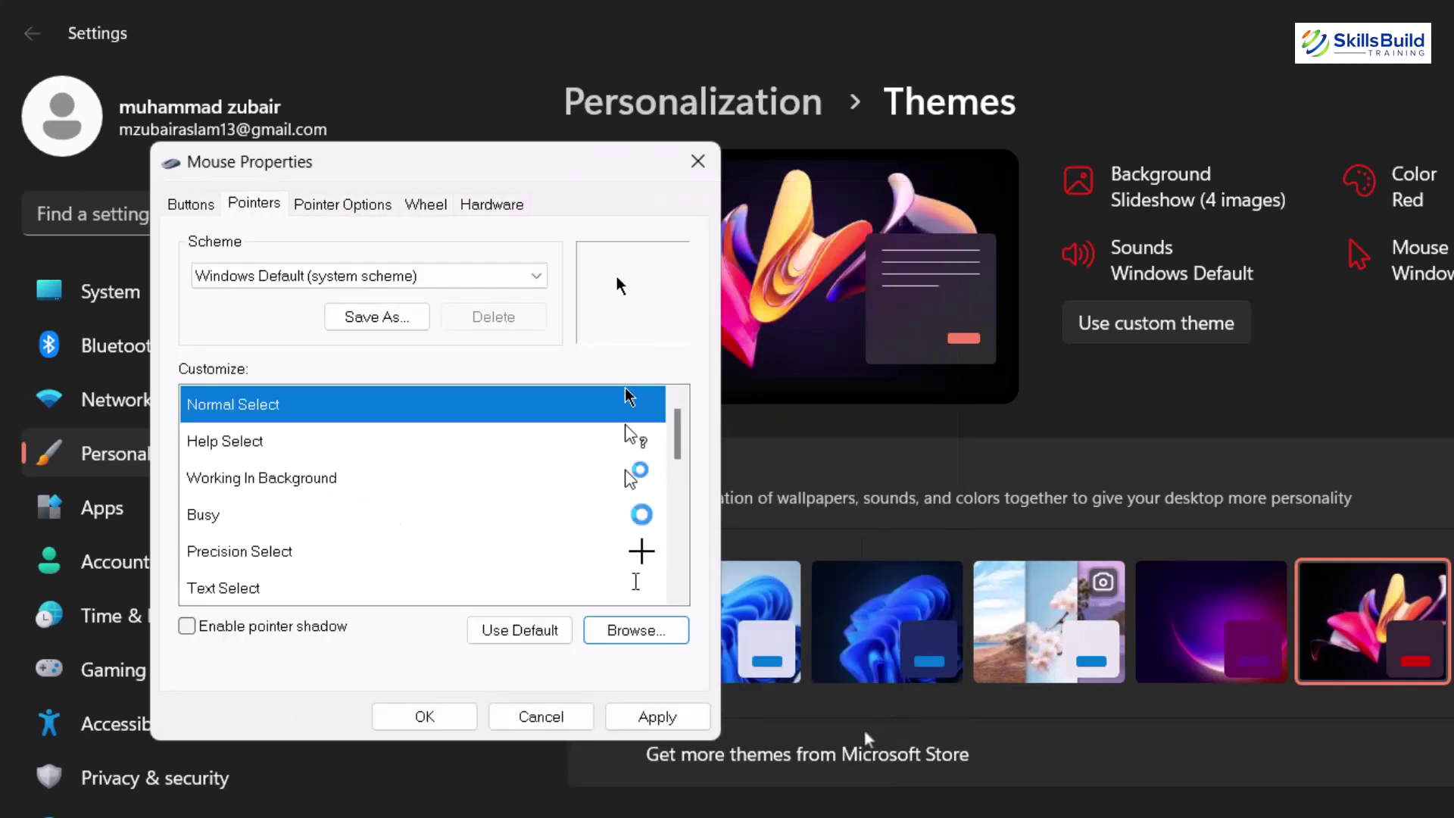
pyautogui.click(656, 717)
pyautogui.click(425, 717)
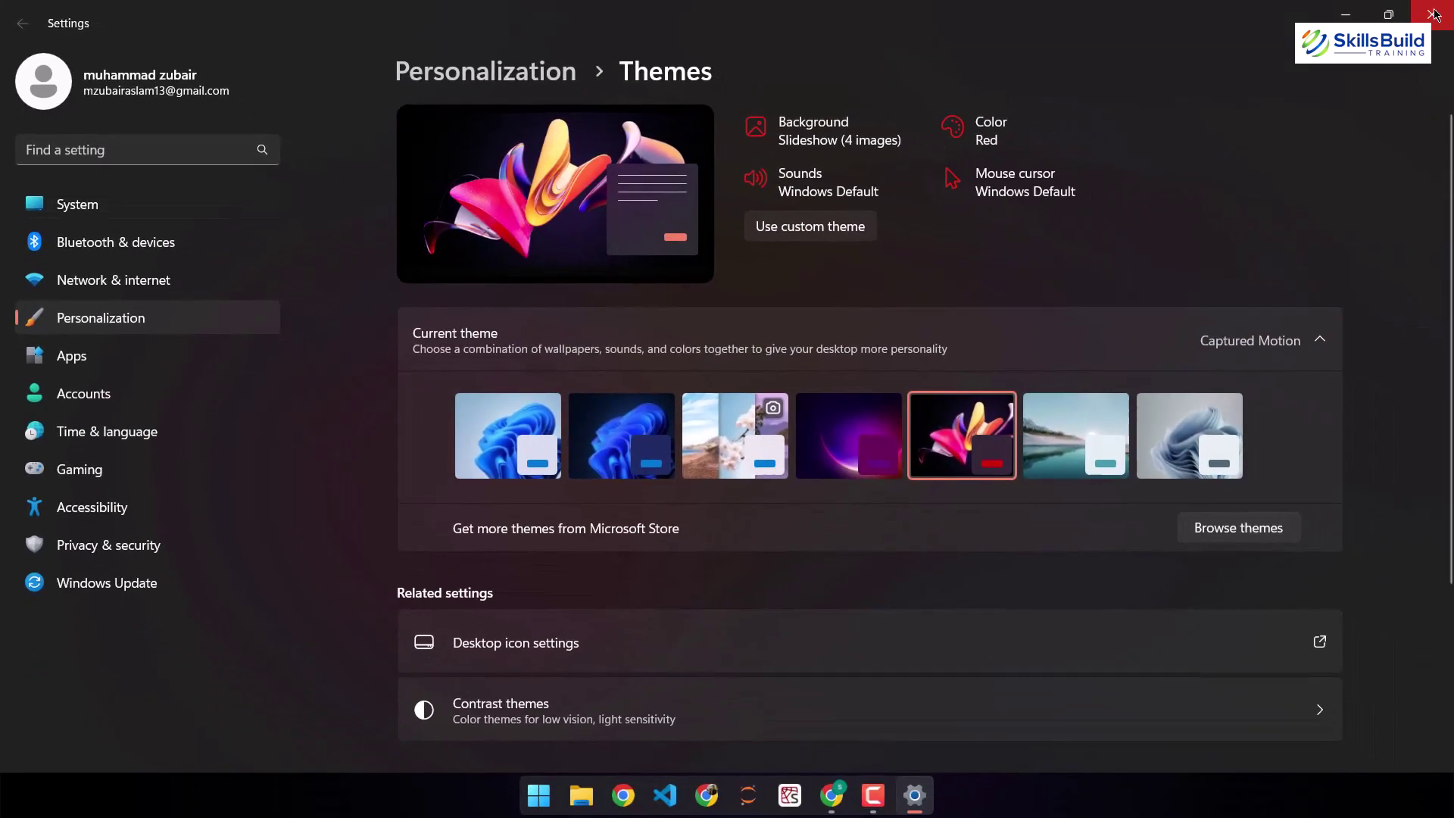
pyautogui.click(1434, 15)
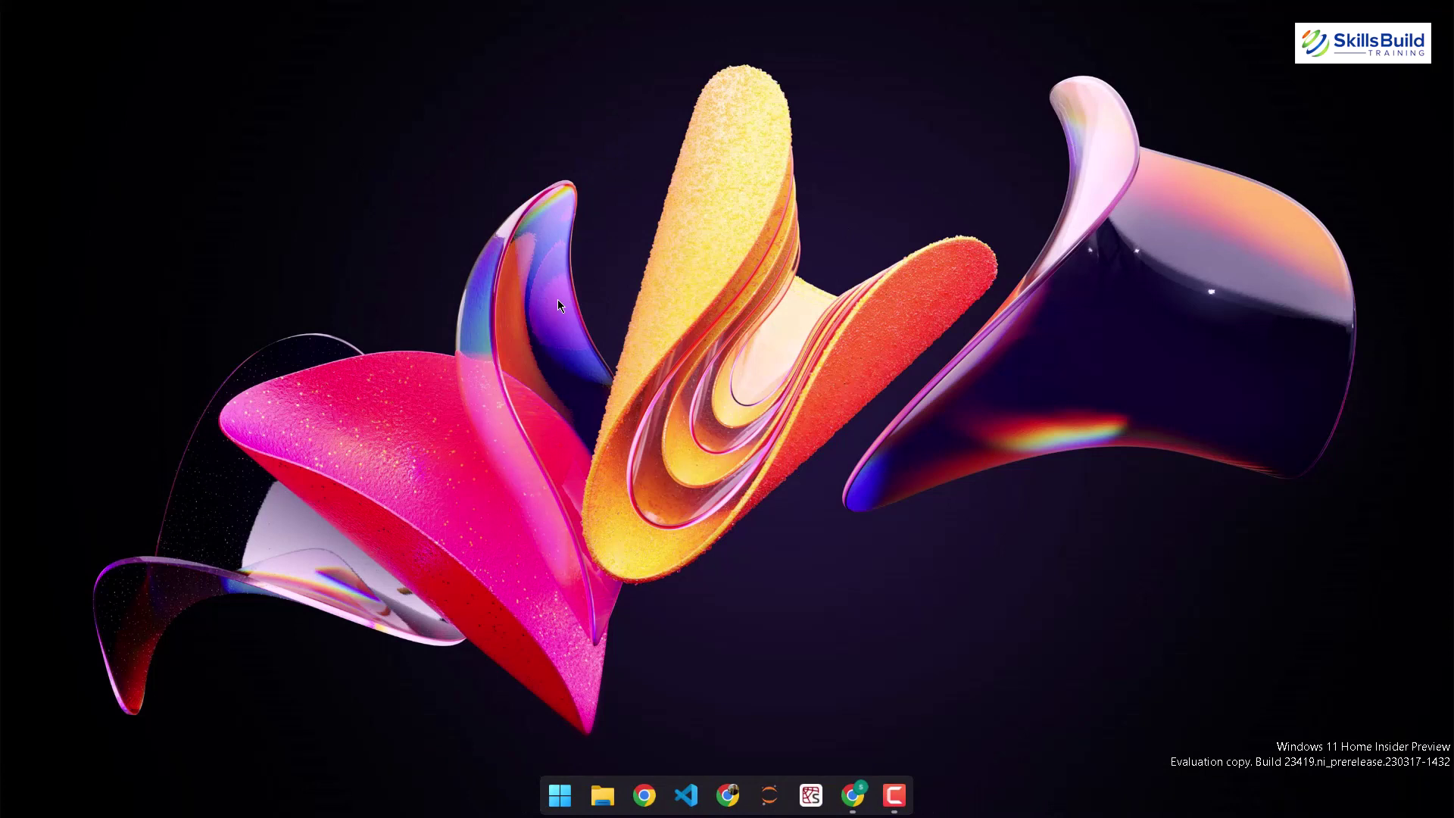
# - Return to Chrome and download Clean Desktop.rar from its Google Drive tab
pyautogui.click(852, 795)
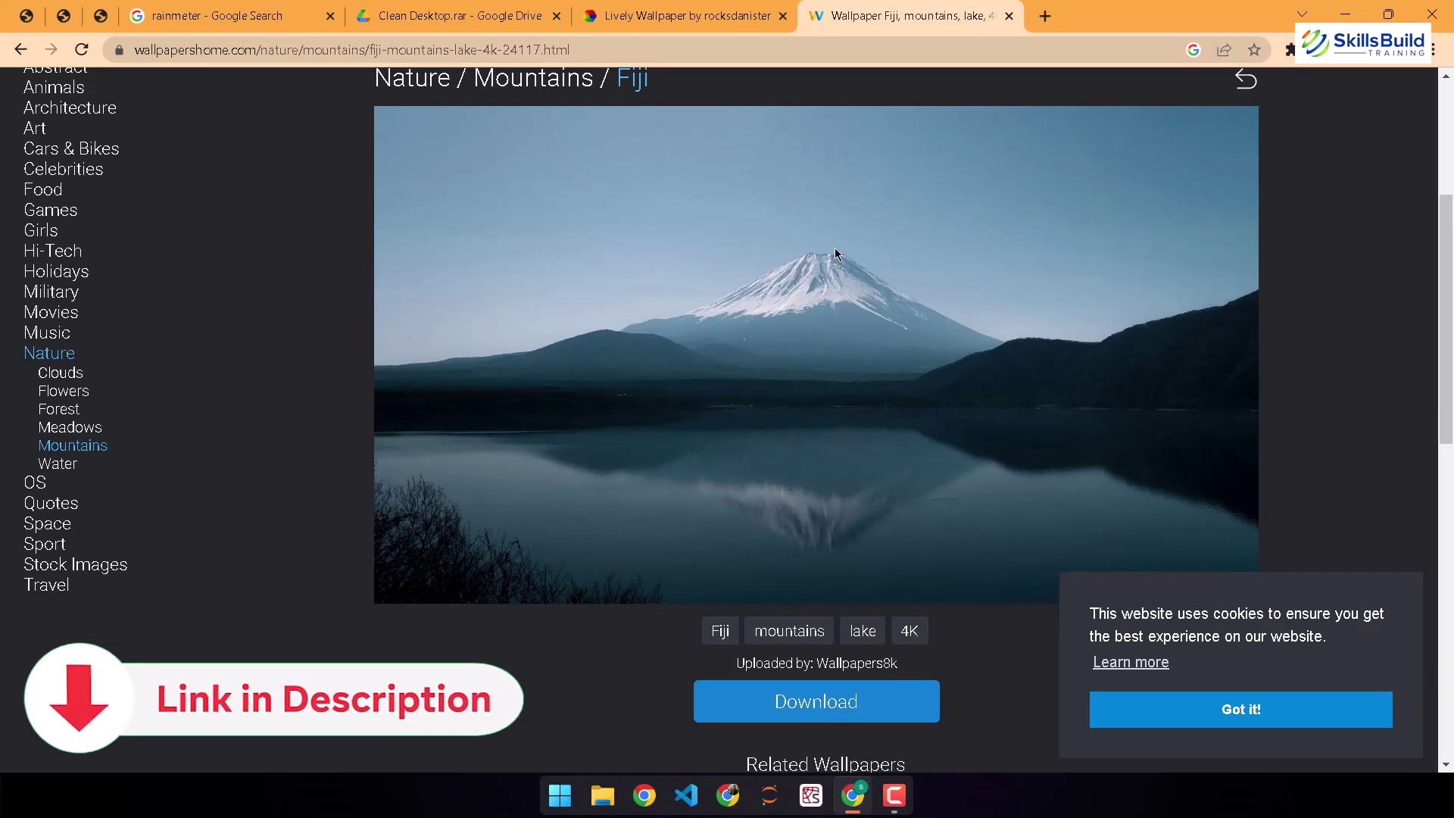
pyautogui.click(701, 16)
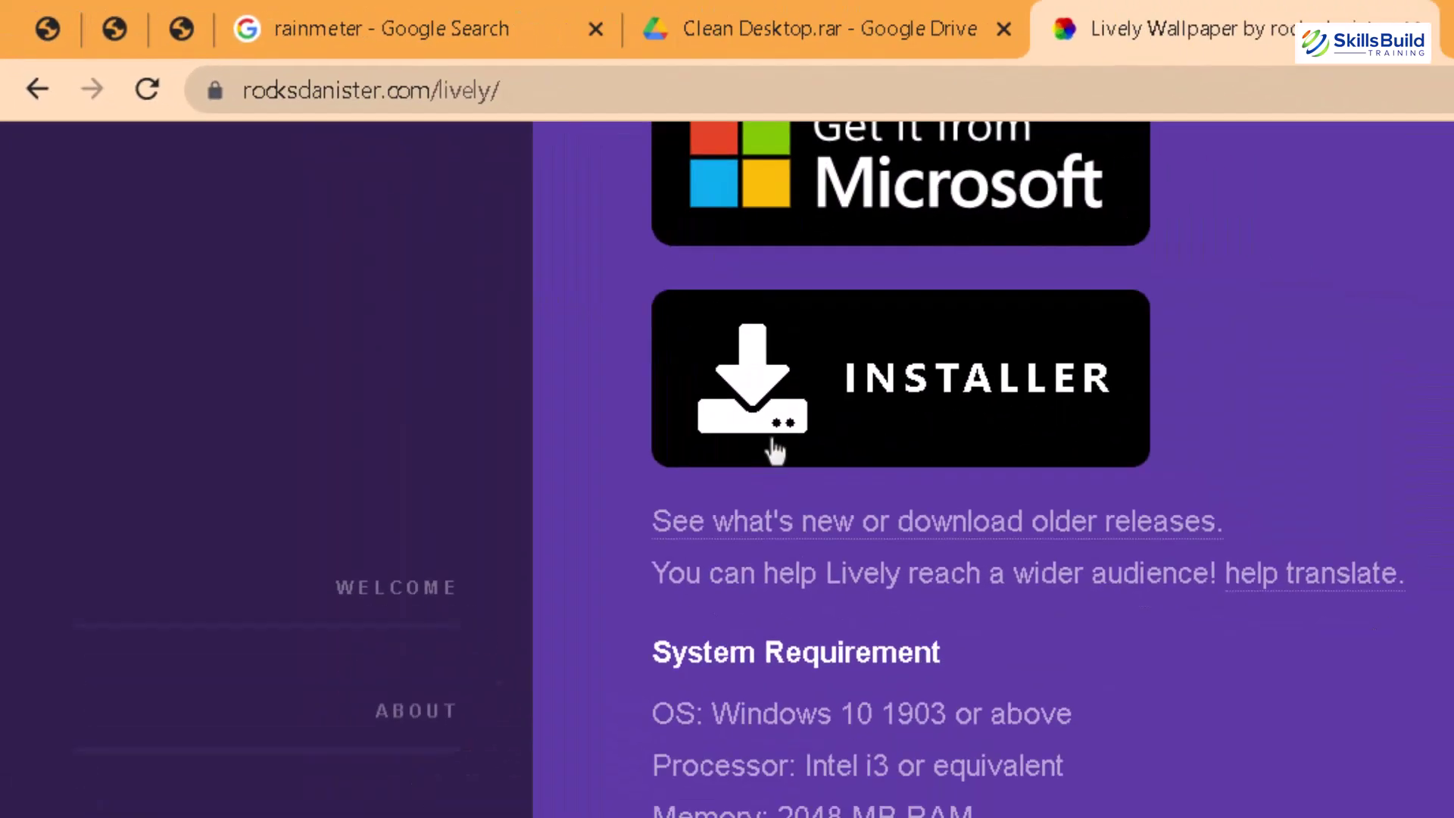
pyautogui.scroll(4, 492, 400)
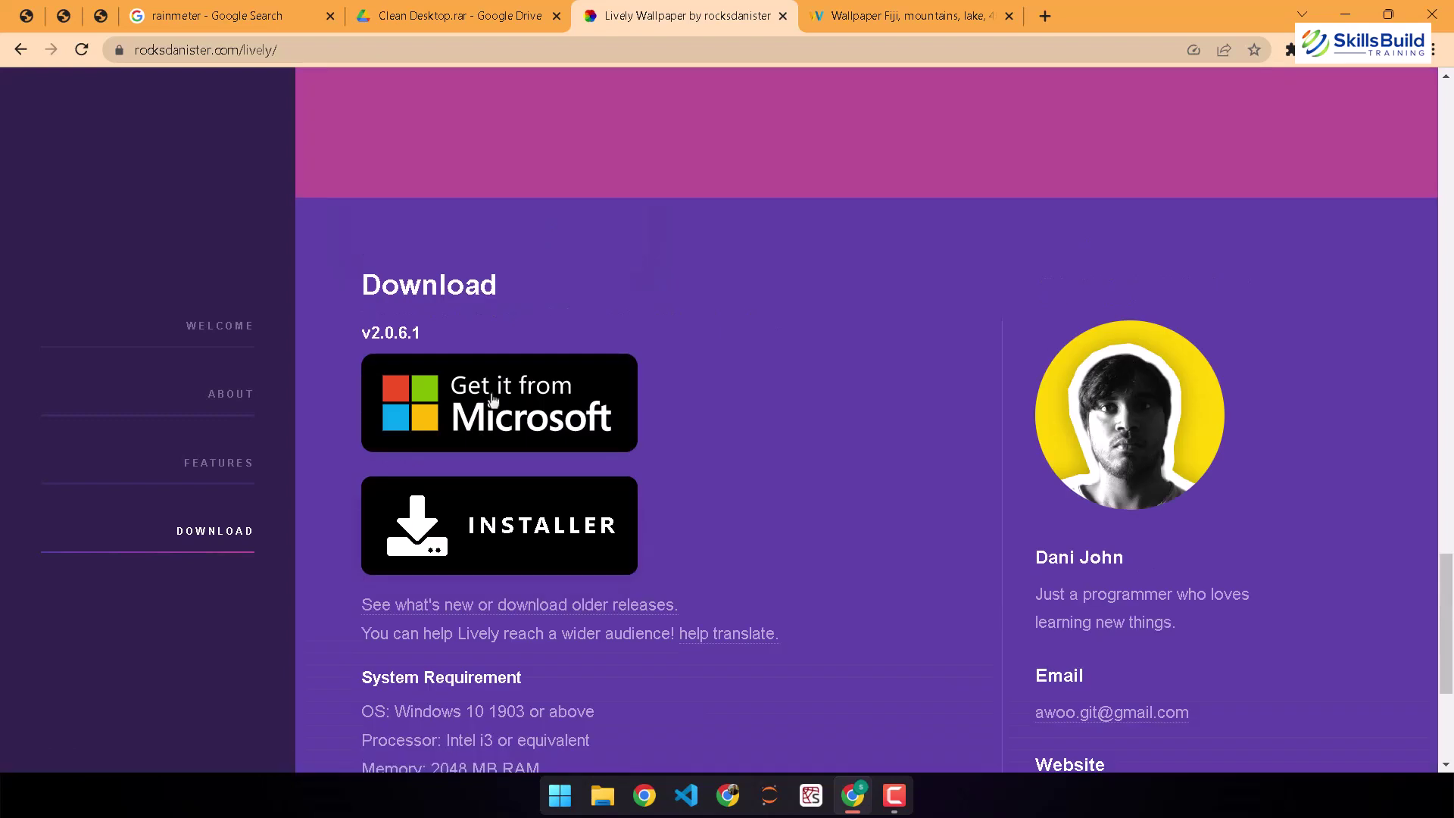
pyautogui.click(447, 26)
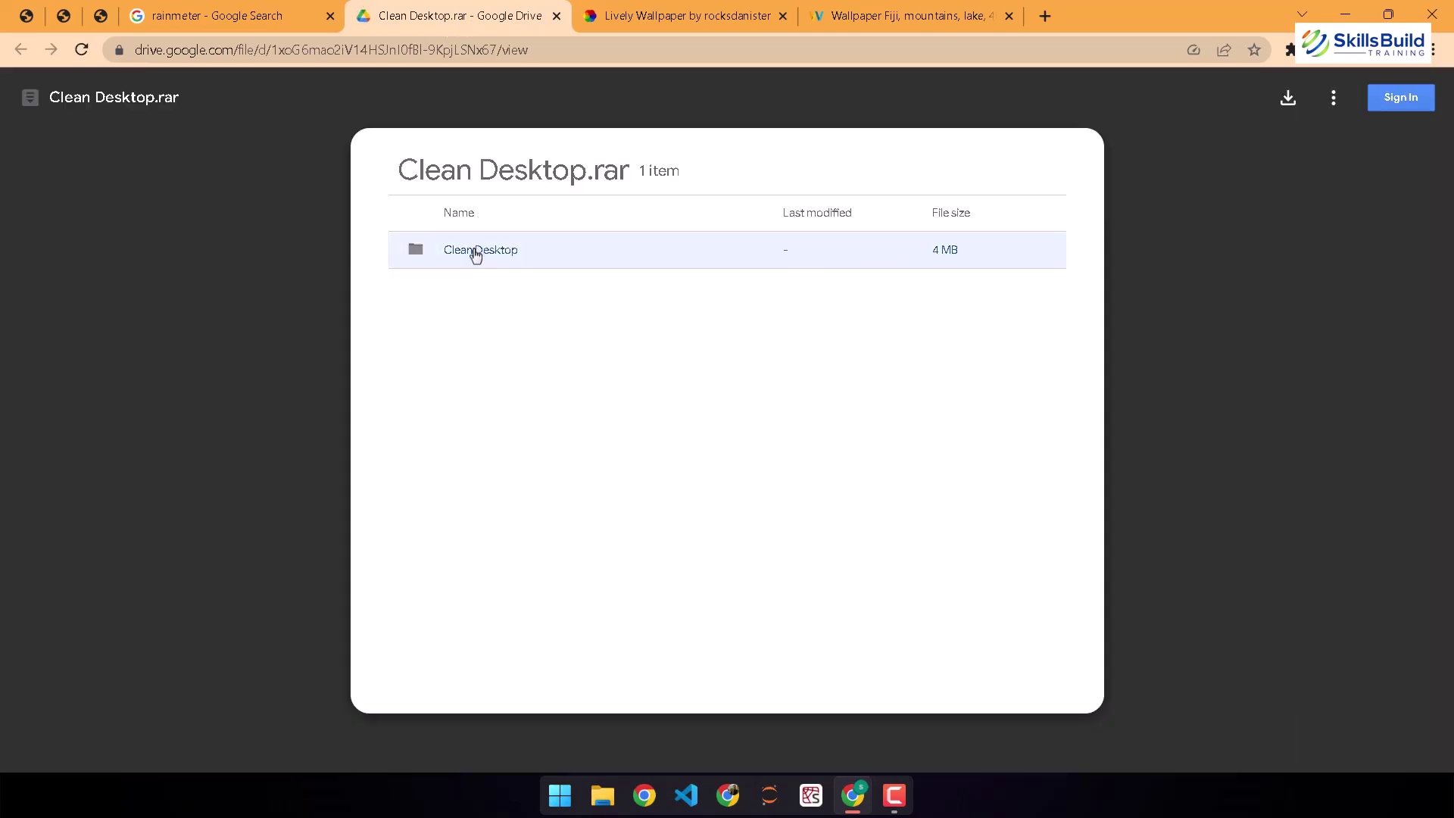
pyautogui.click(1288, 100)
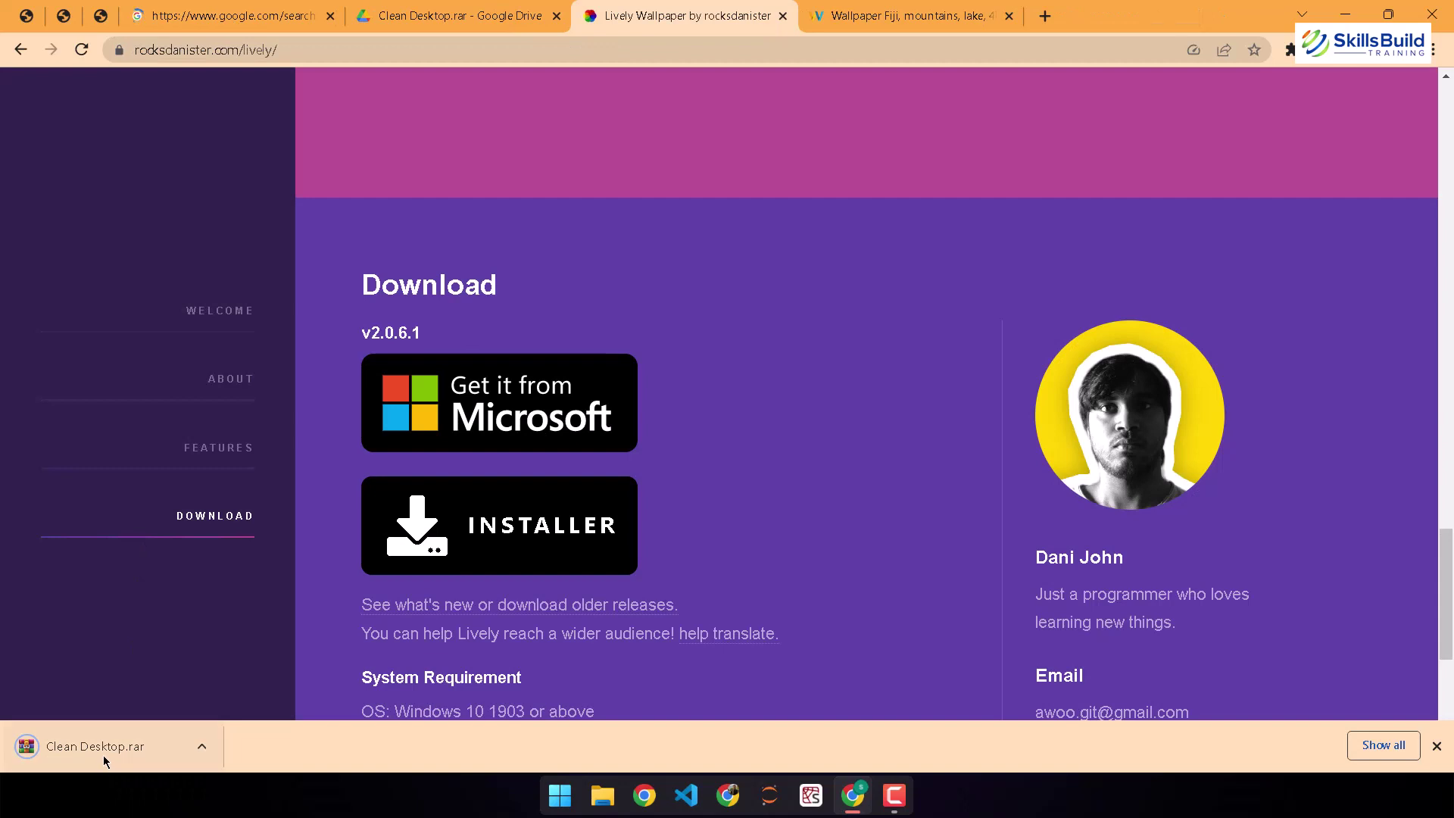
pyautogui.click(241, 21)
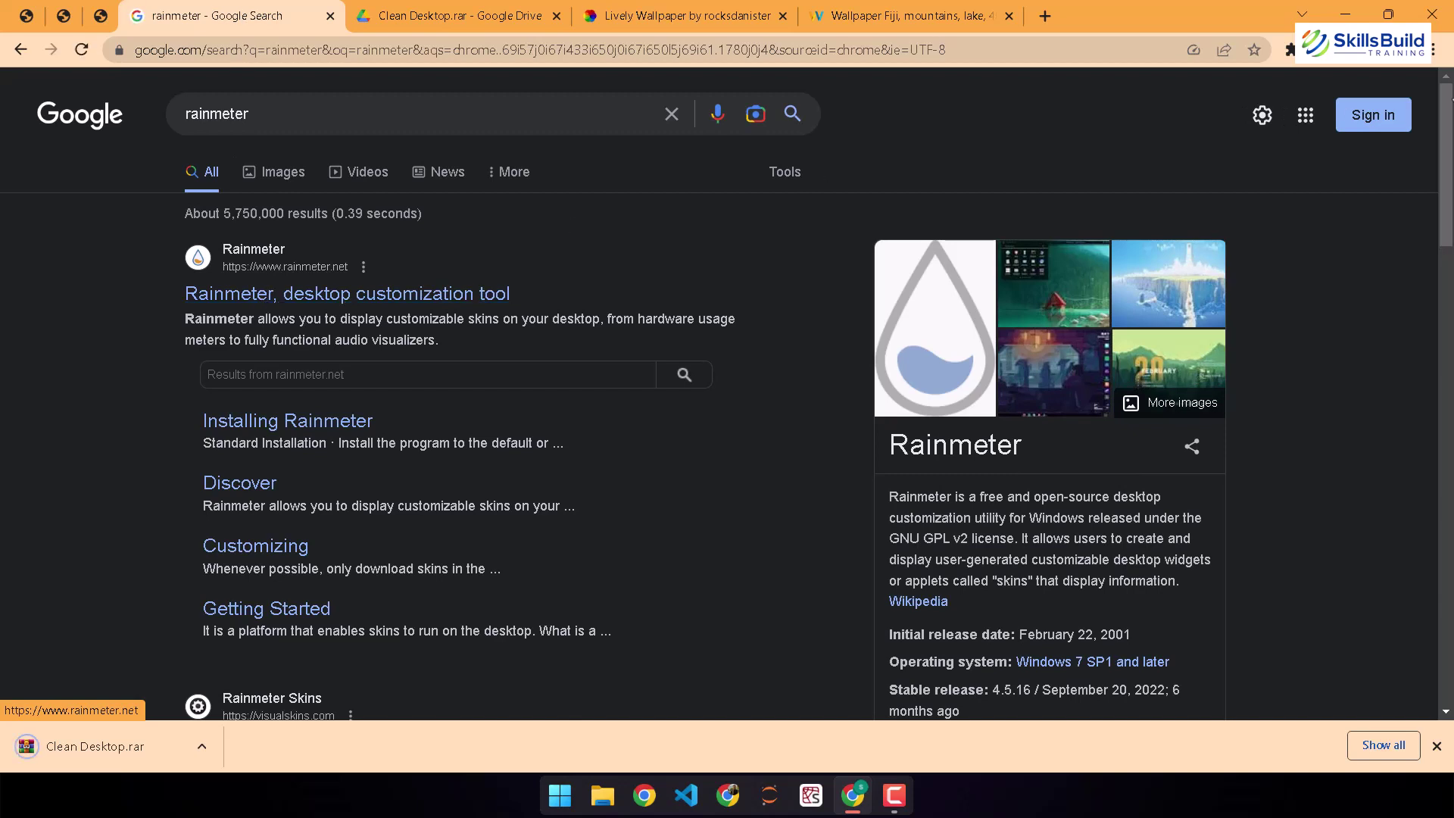
# - Close Chrome and extract Clean Desktop.rar in Downloads into a Clean Desktop folder
pyautogui.click(1422, 13)
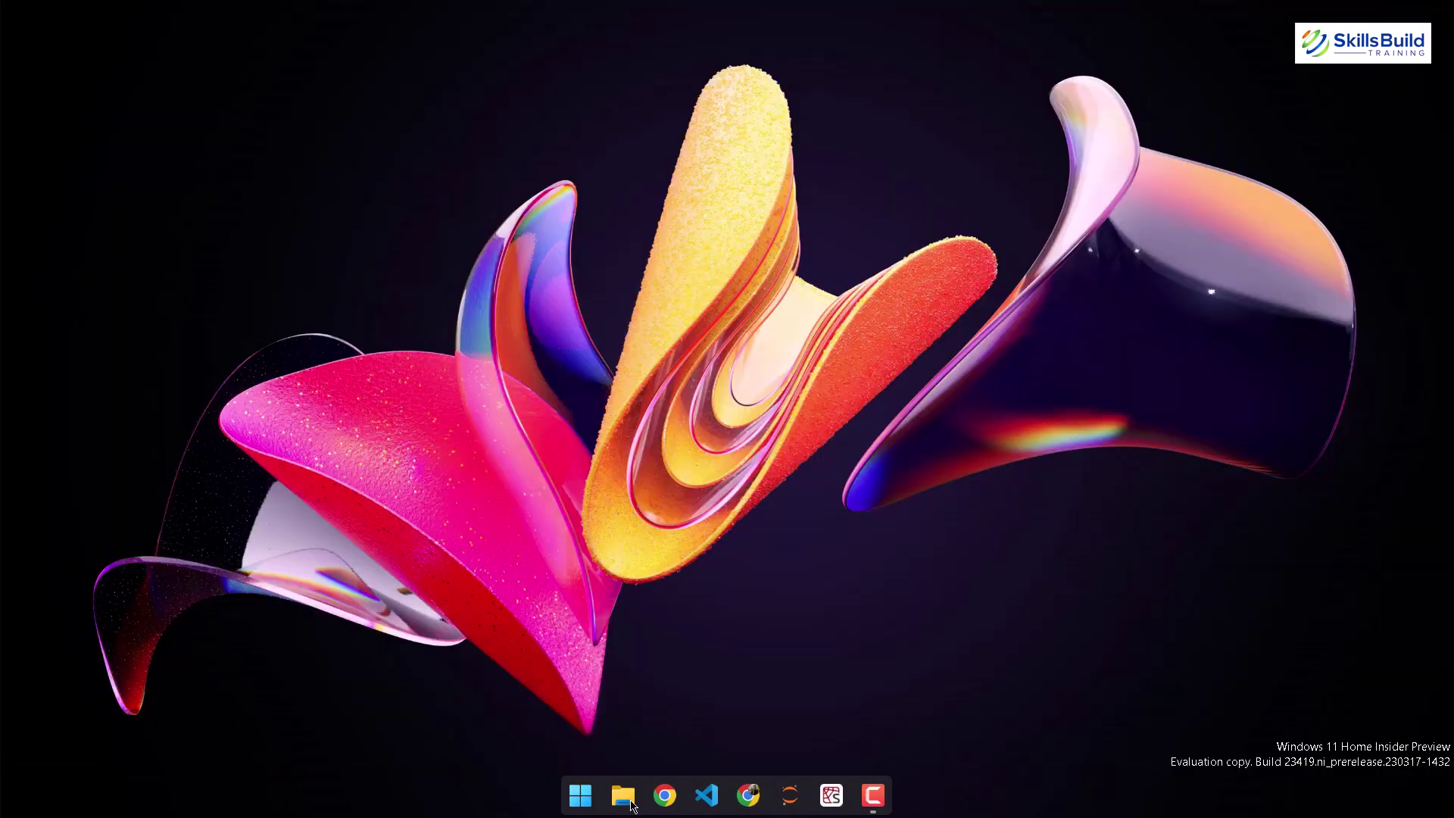
pyautogui.press('super+e')
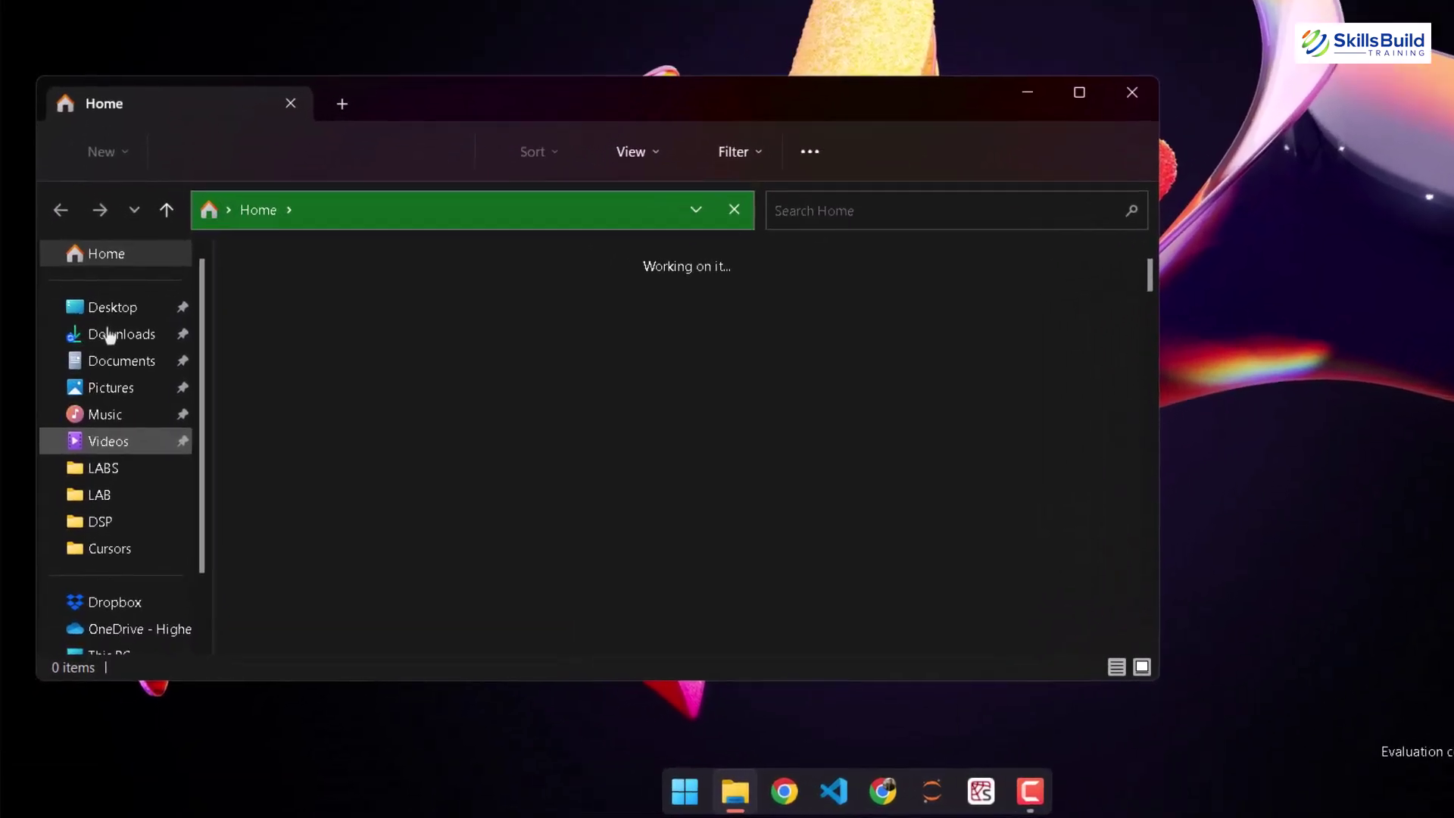
pyautogui.click(94, 406)
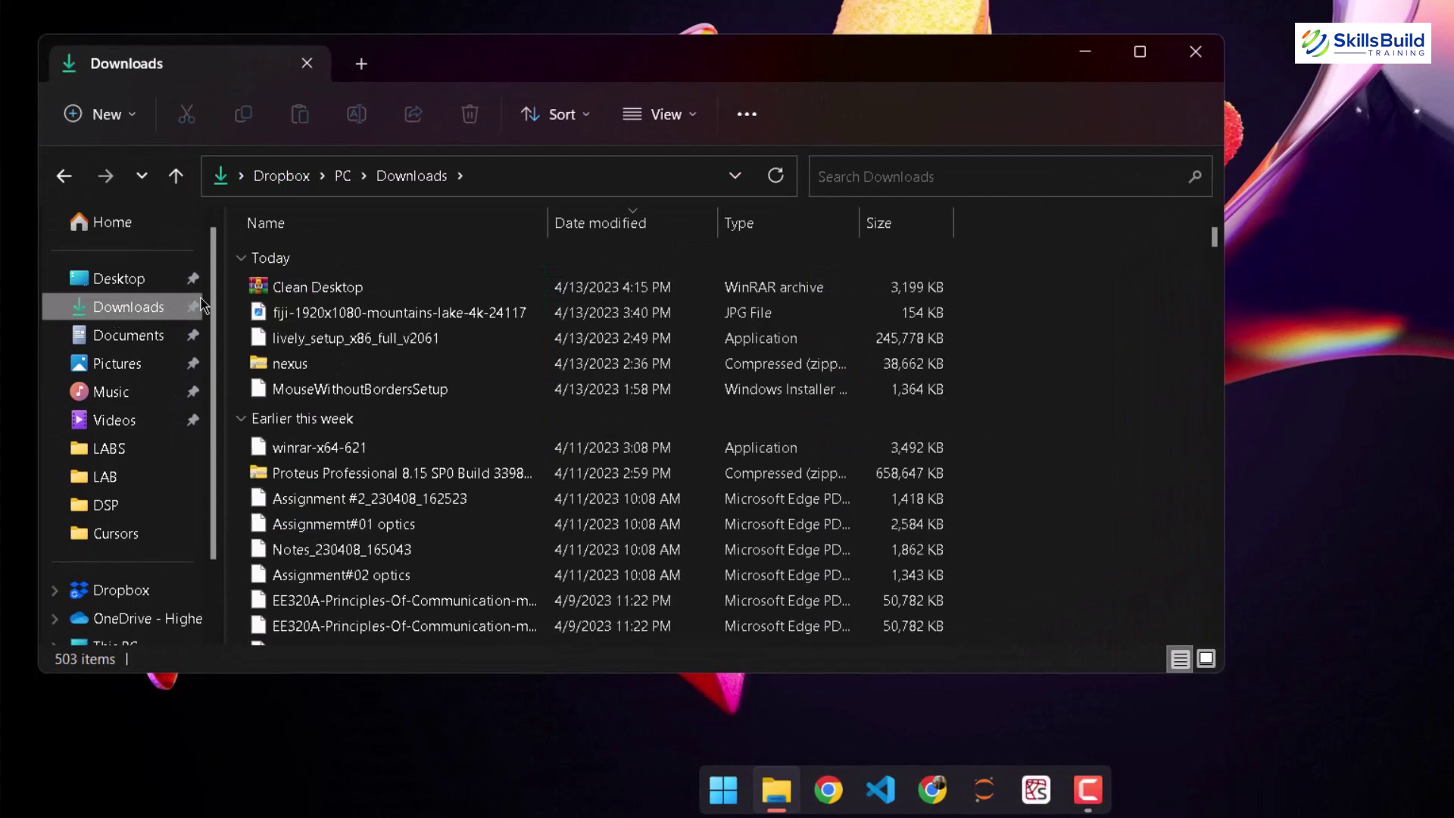
pyautogui.click(352, 289)
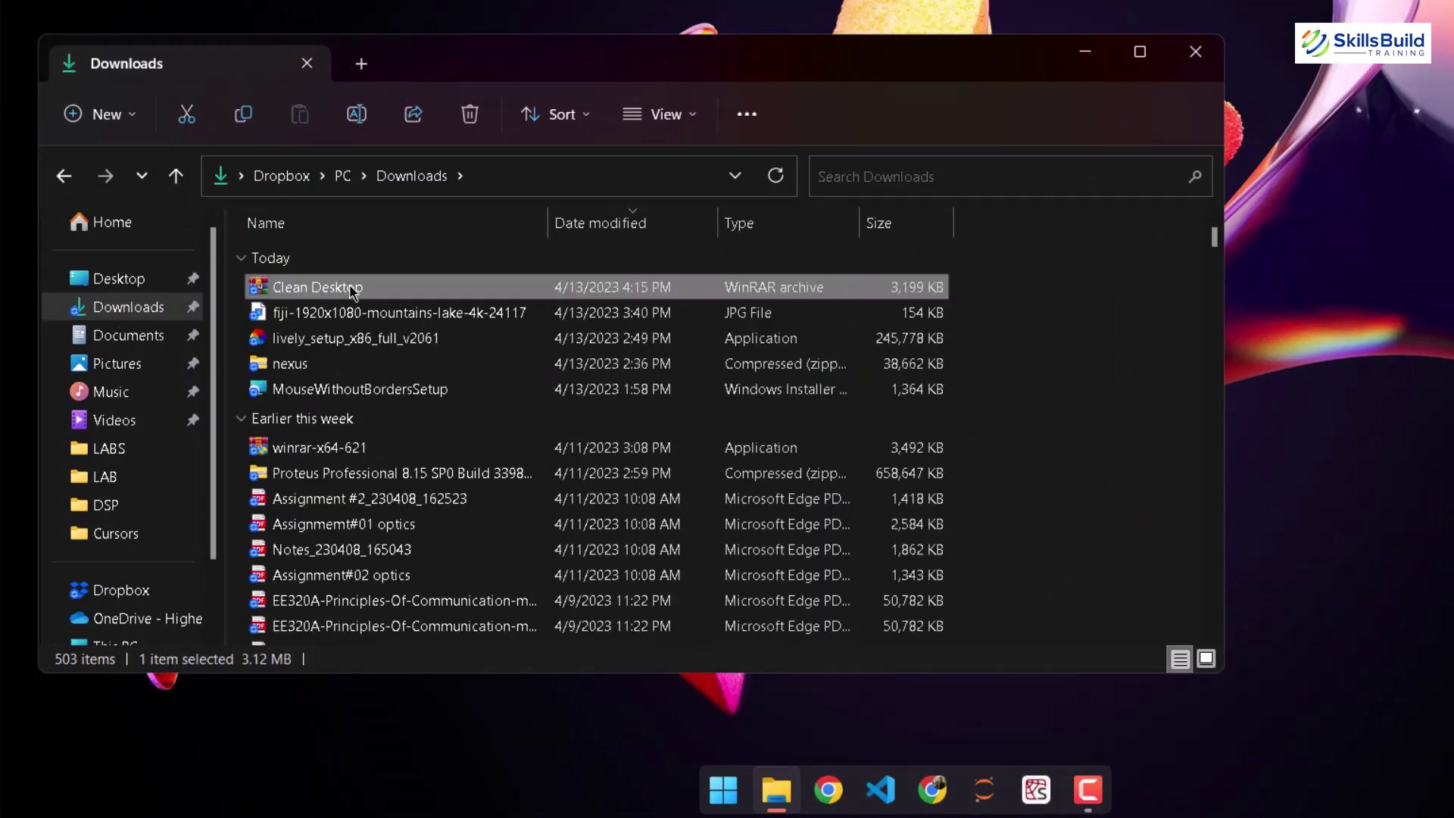
pyautogui.rightClick(352, 292)
pyautogui.moveTo(644, 215)
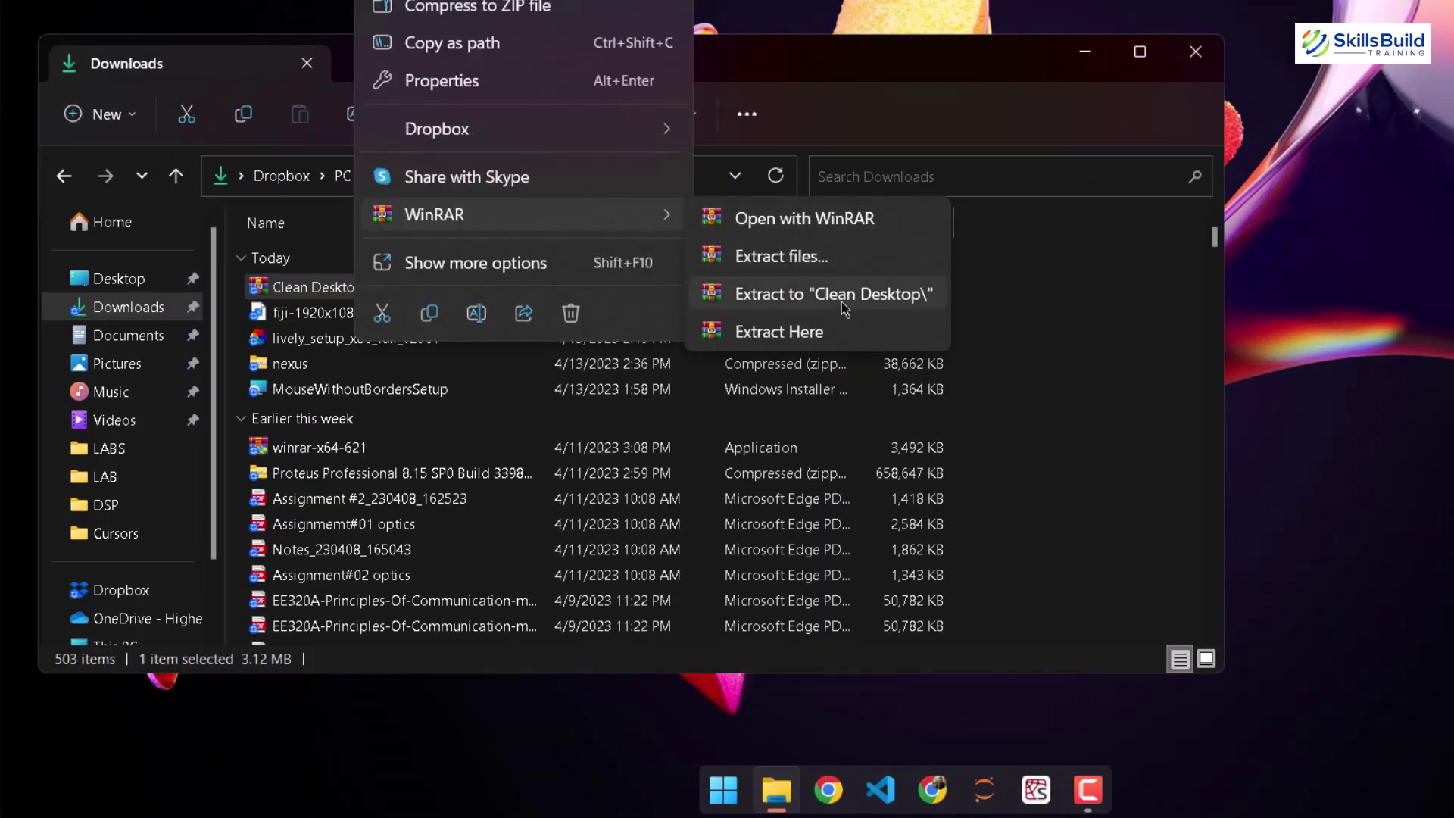
pyautogui.click(842, 303)
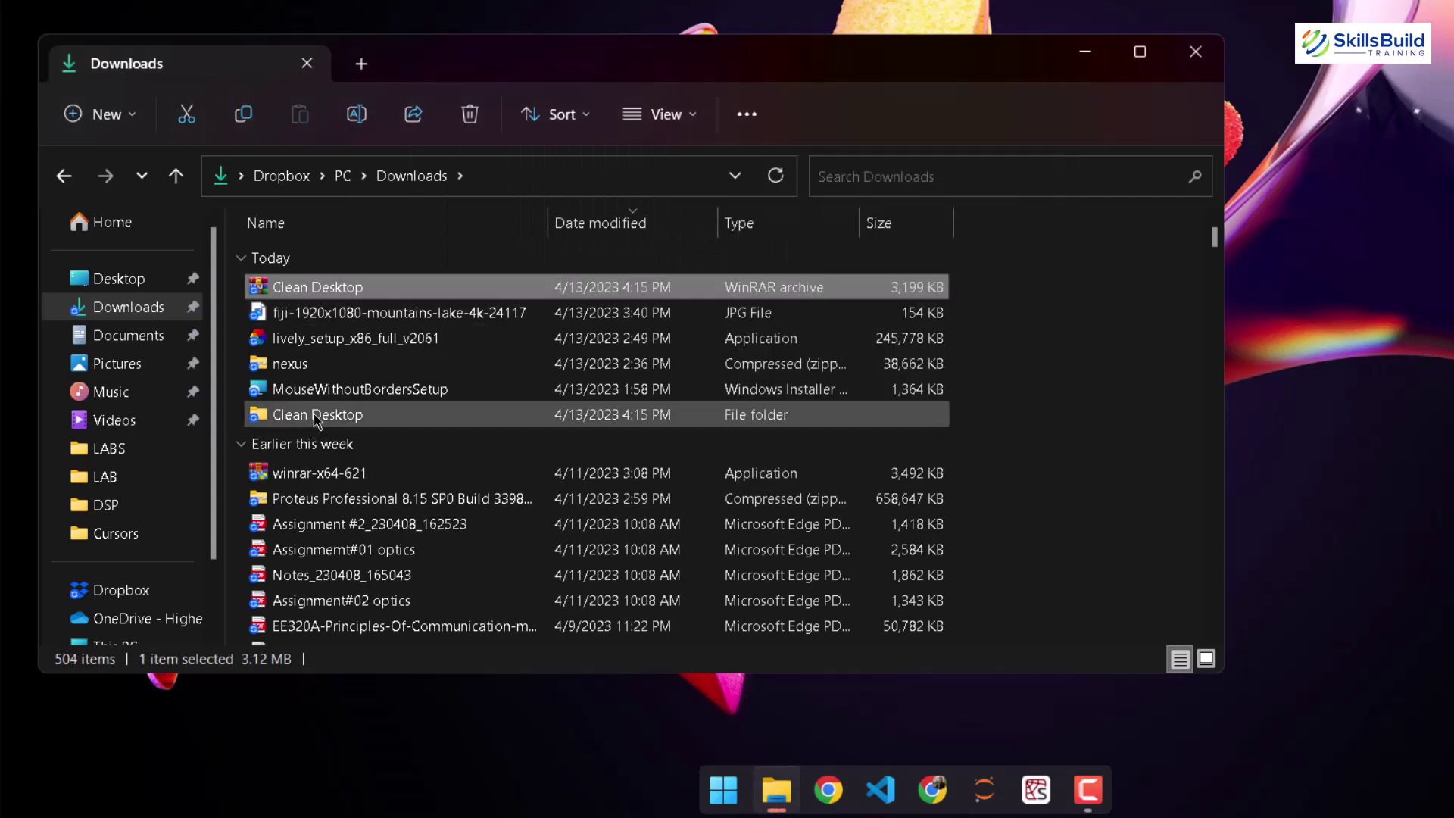
# - Open the inner Clean Desktop skins folder, then minimise File Explorer
pyautogui.click(318, 413)
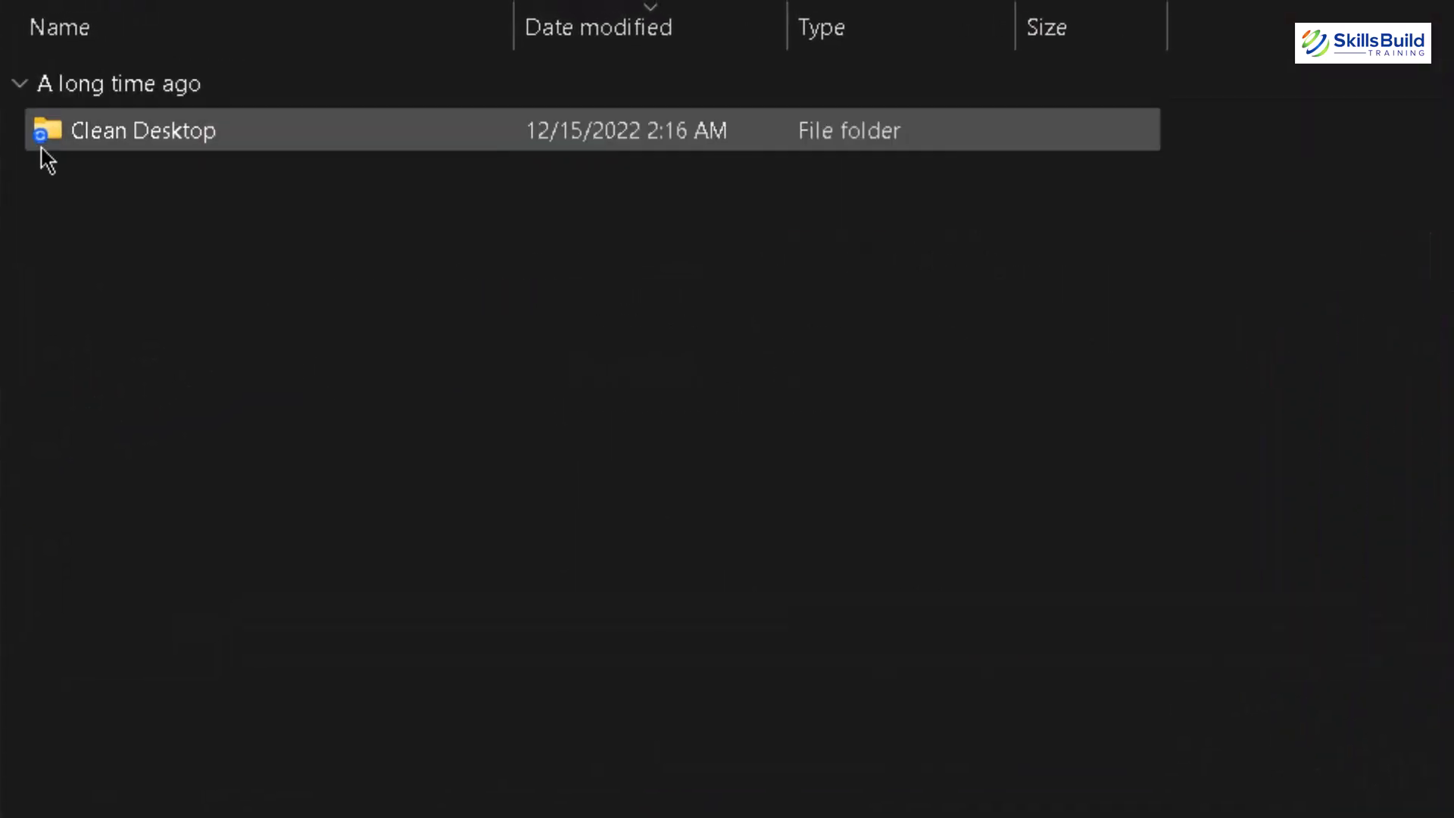
pyautogui.click(280, 296)
pyautogui.doubleClick(89, 155)
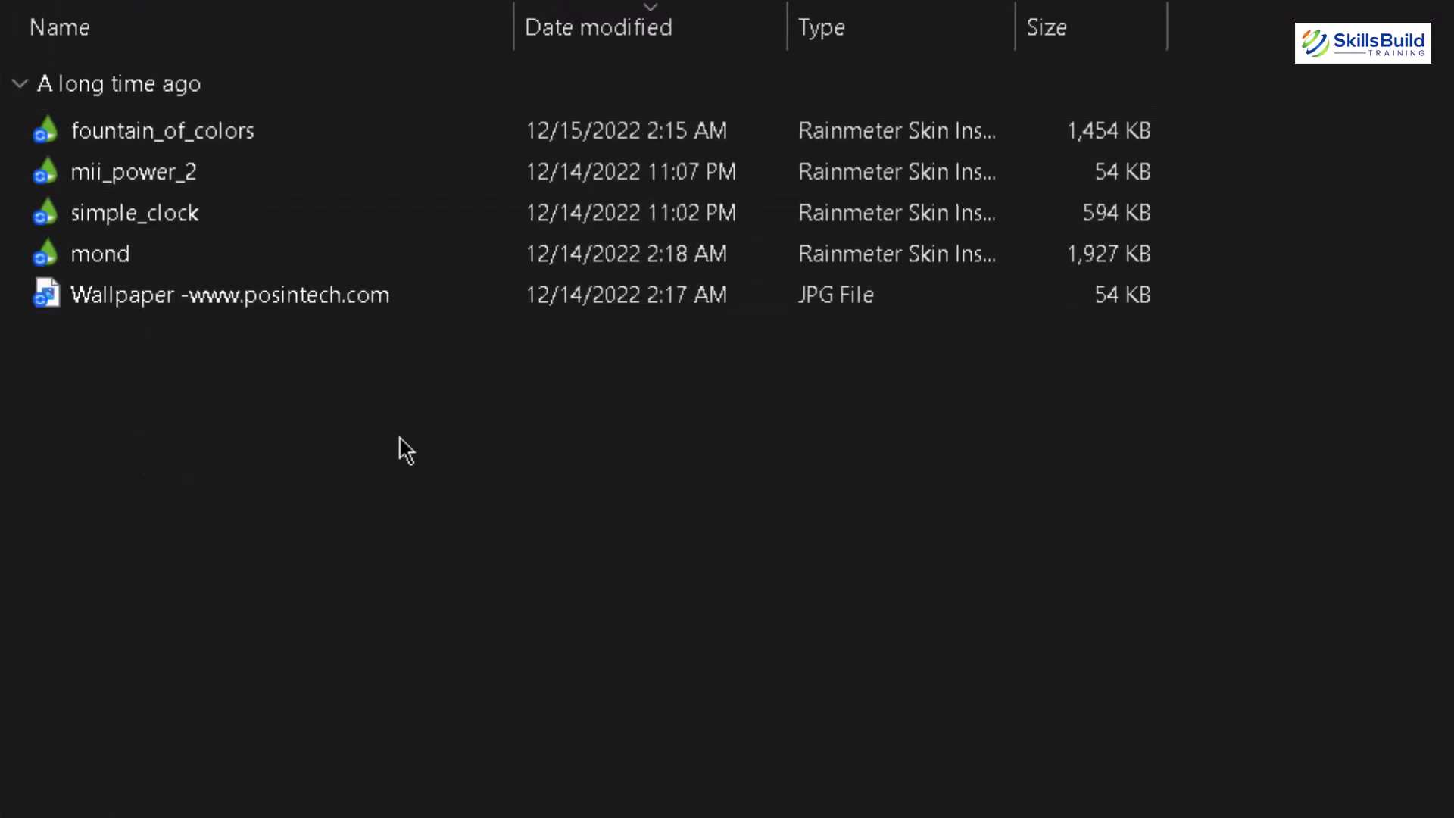
pyautogui.click(1346, 16)
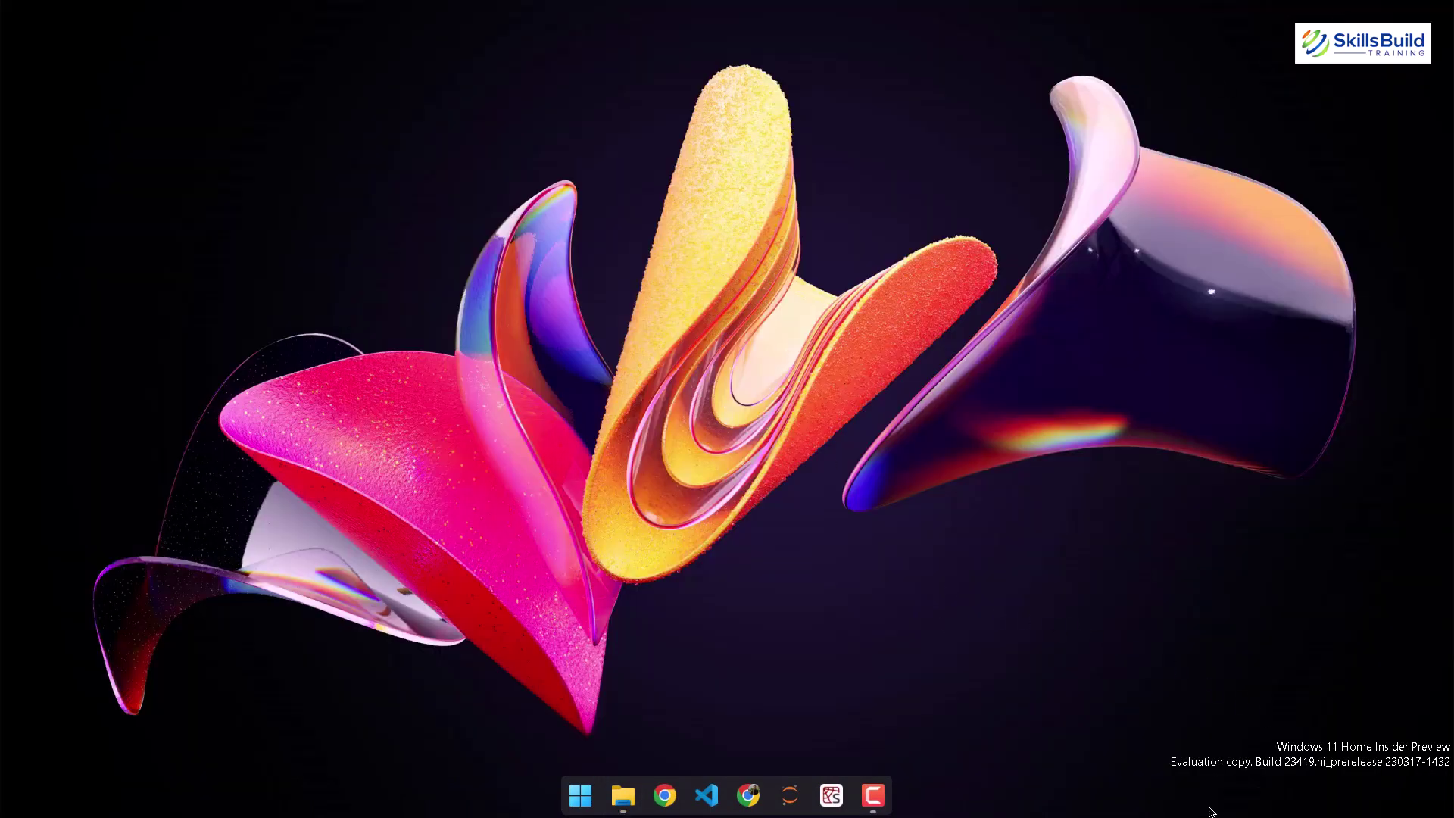
# - Launch Lively Wallpaper by searching 'live' in Start
pyautogui.click(1232, 797)
pyautogui.click(1236, 795)
pyautogui.press('super')
pyautogui.write('live')
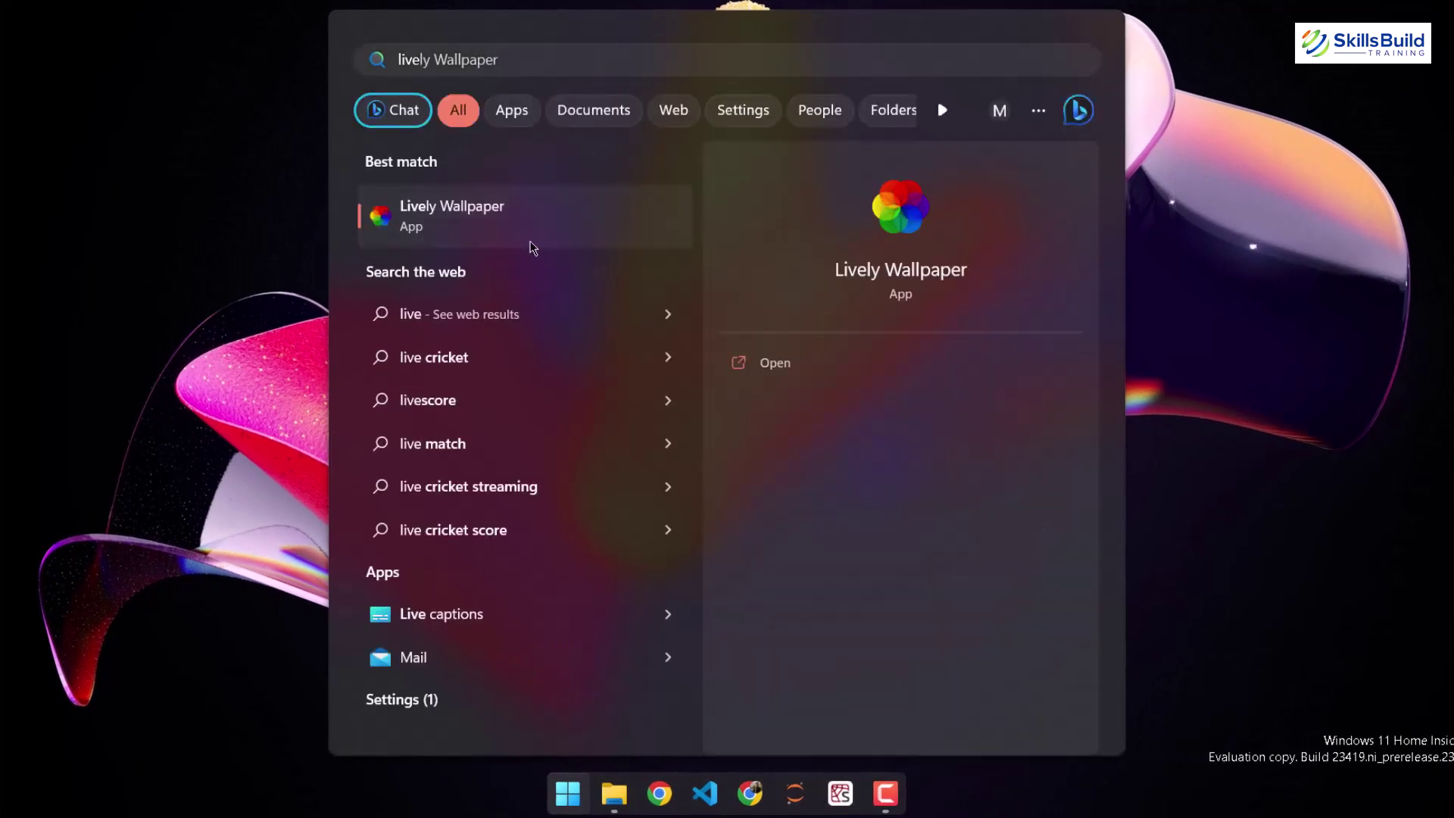
pyautogui.click(534, 244)
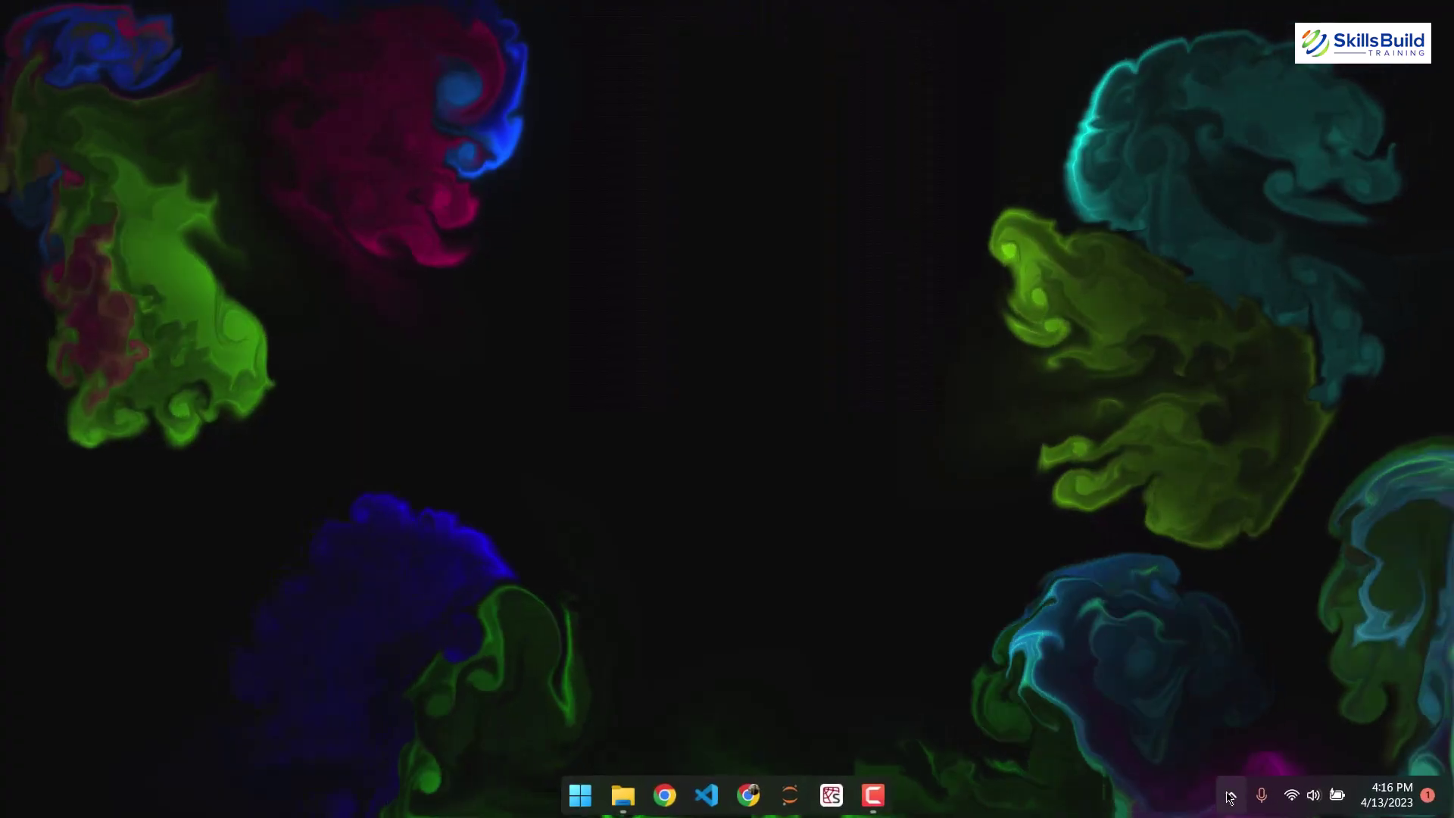
# - Open the Lively Wallpaper library from its tray icon's menu
pyautogui.click(1276, 793)
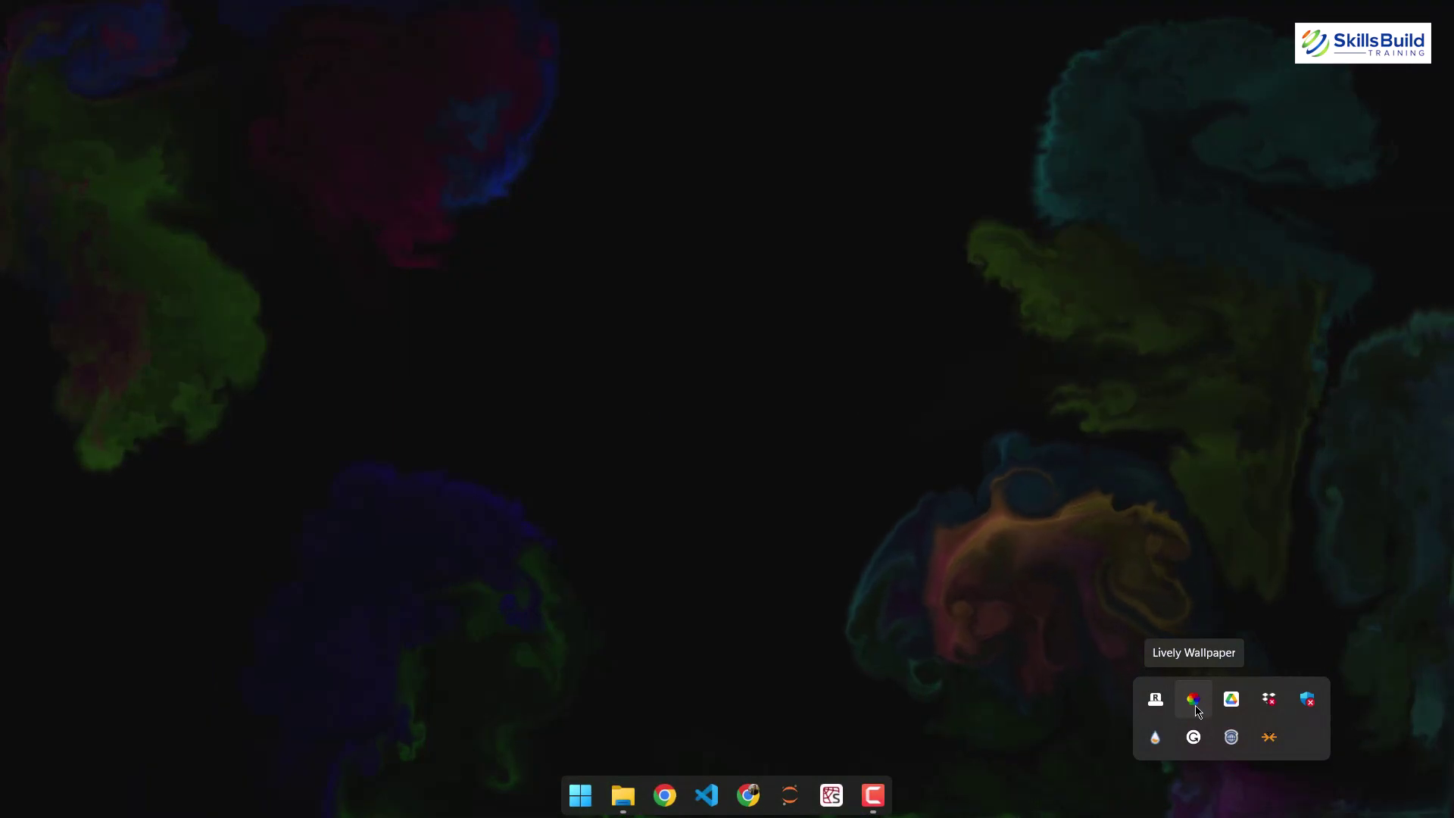
pyautogui.rightClick(1198, 711)
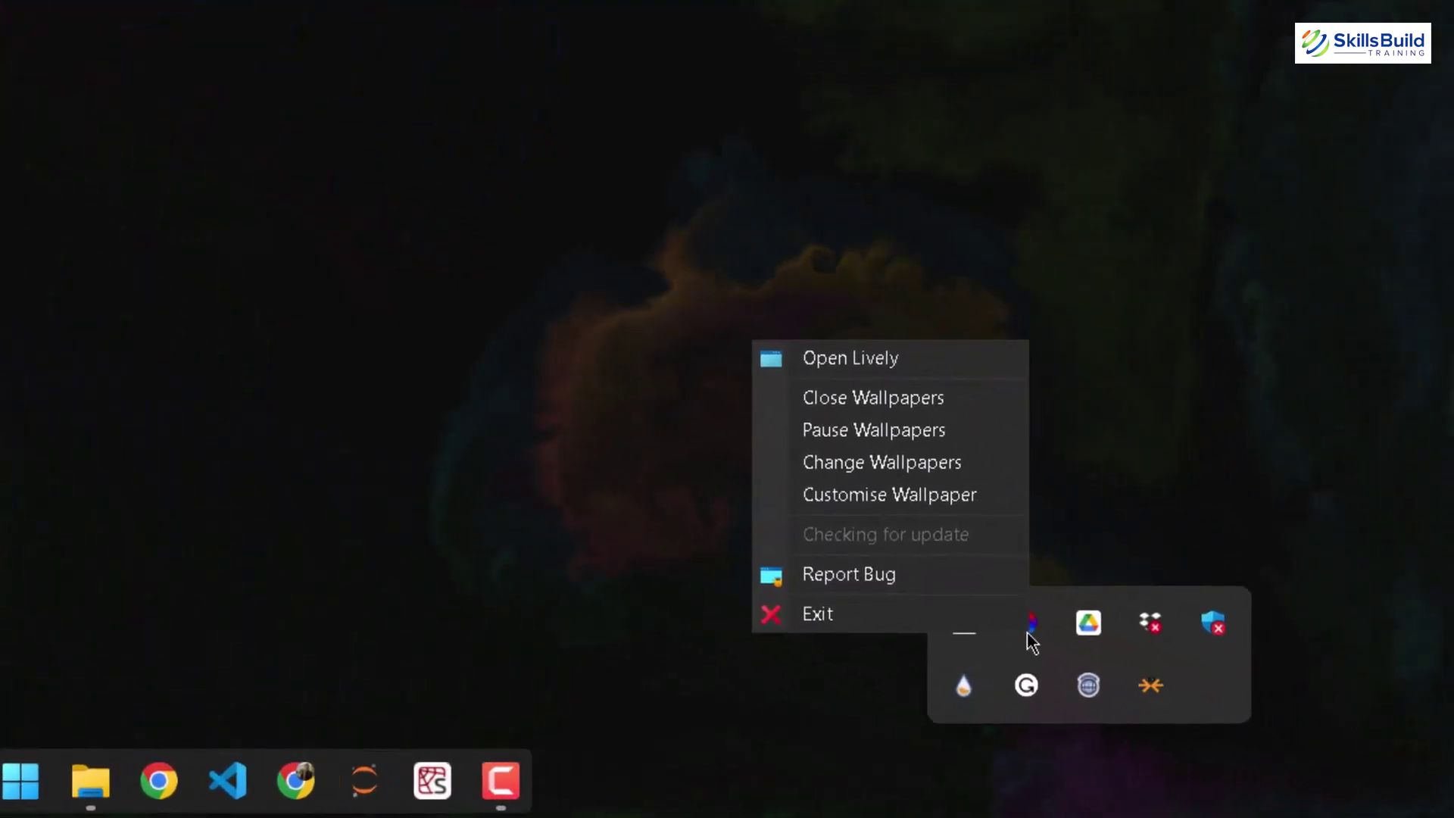
pyautogui.click(869, 368)
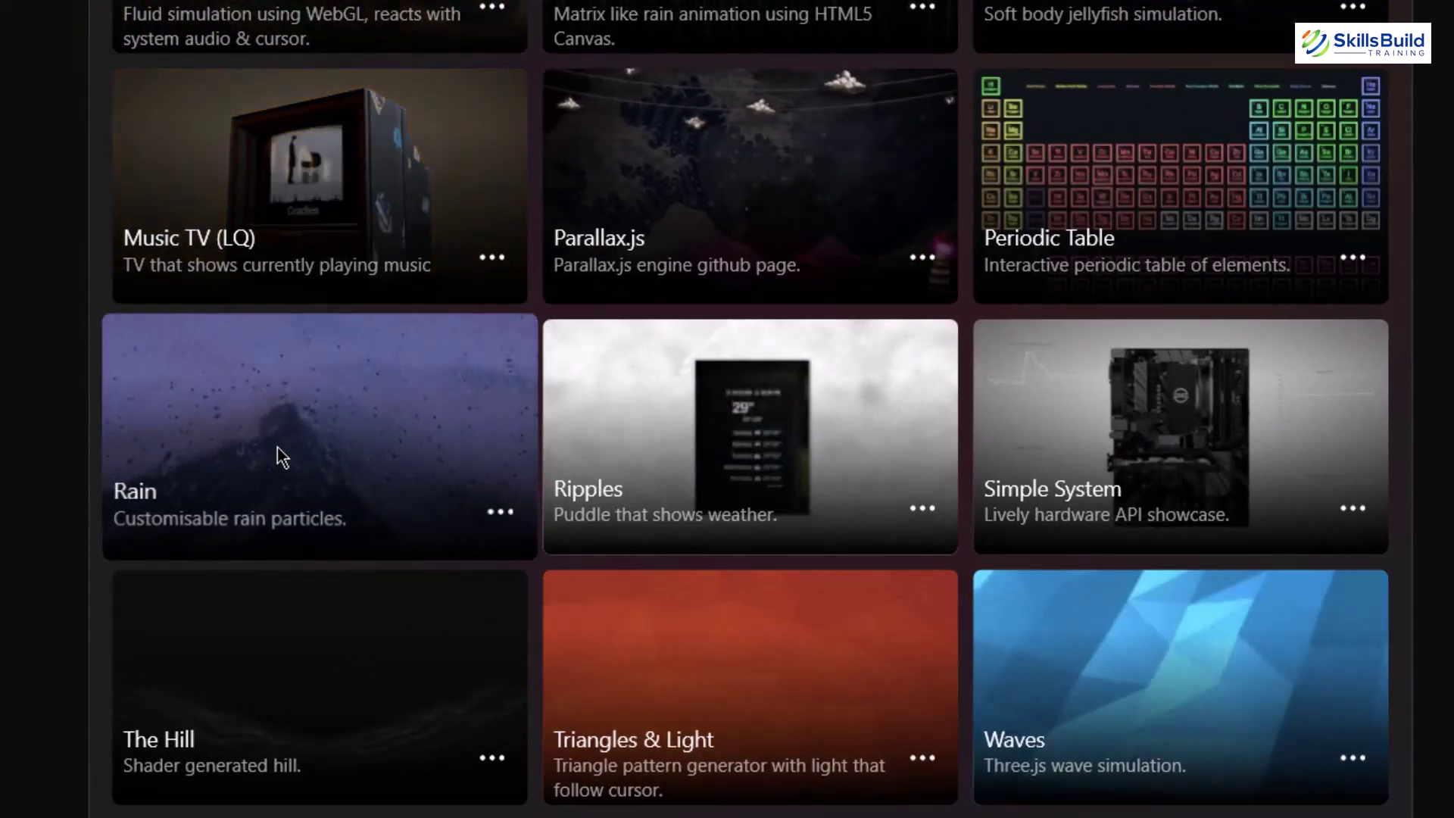
# - Set the Rain card as the Lively desktop wallpaper and bring up its options
pyautogui.rightClick(290, 449)
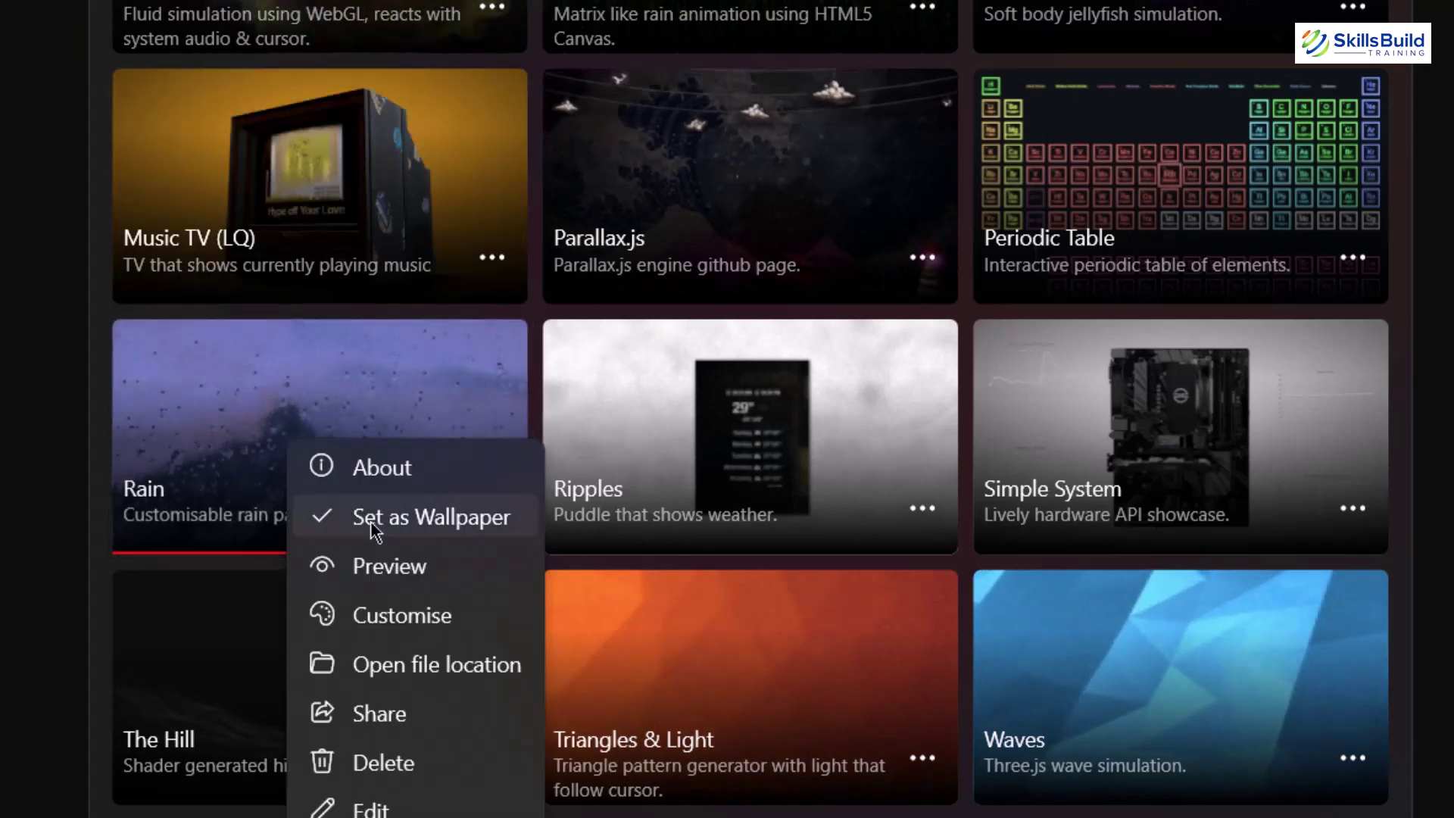
pyautogui.click(404, 520)
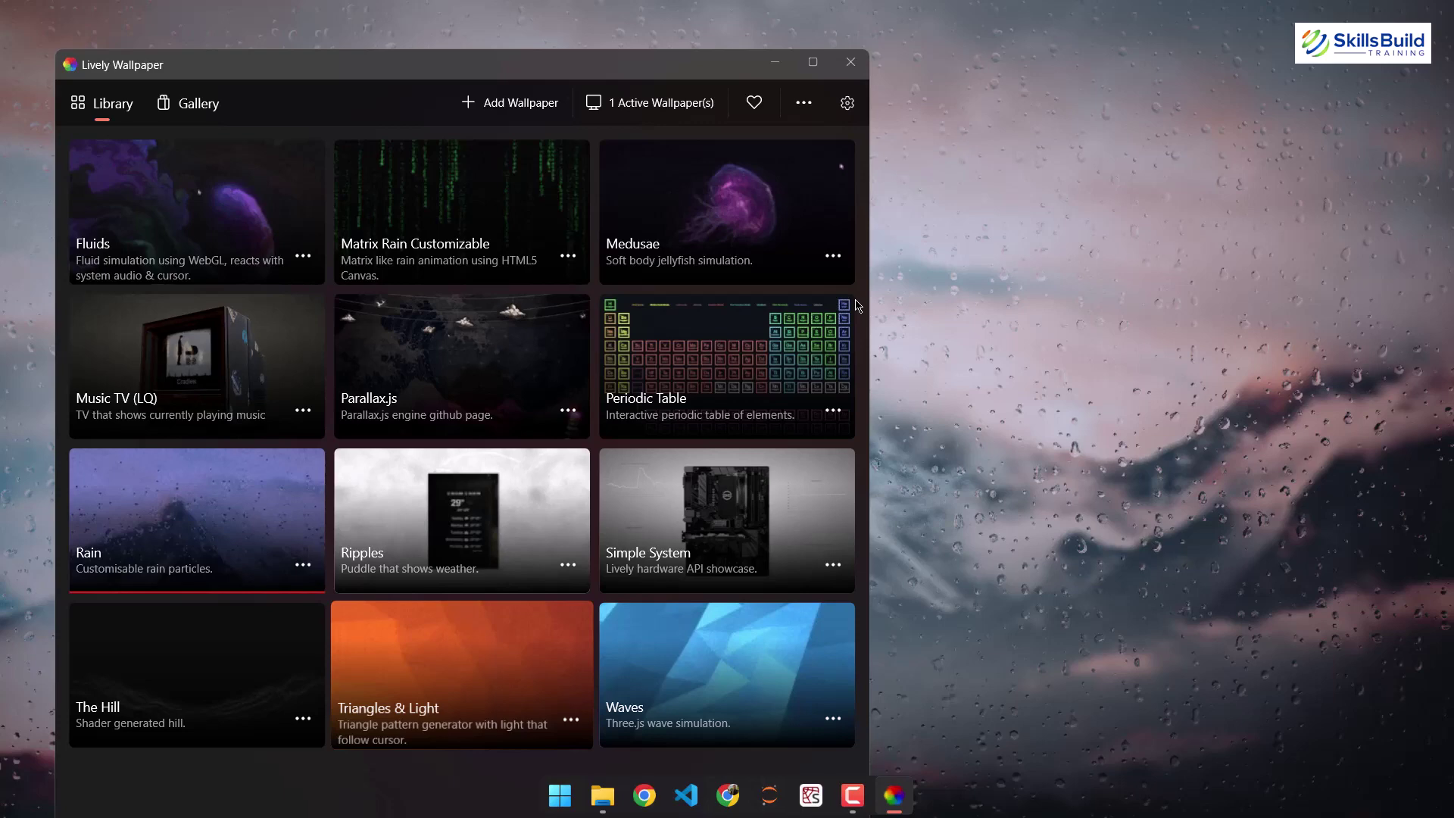
pyautogui.click(308, 567)
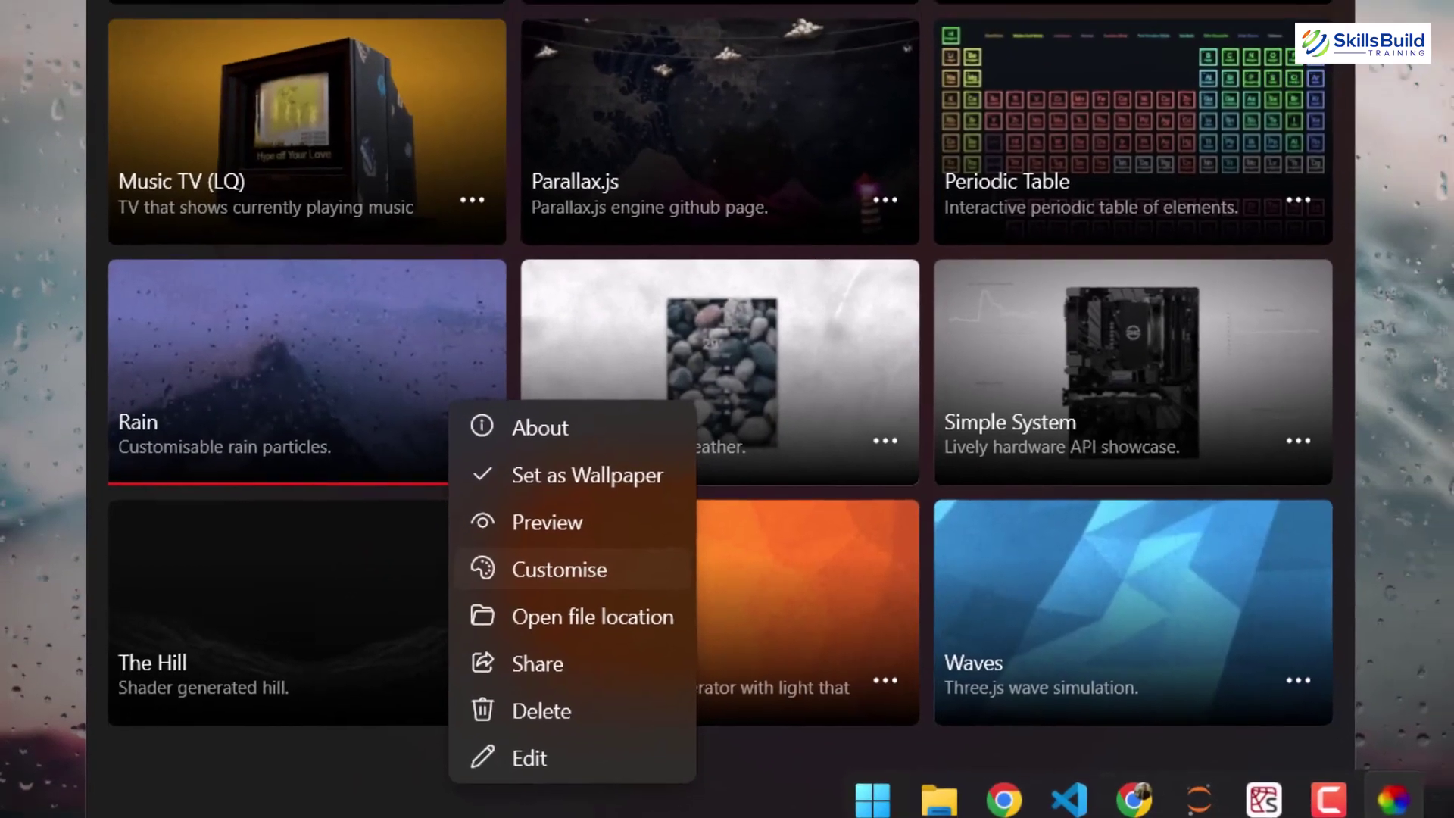
# - Customise Rain to use the fiji mountains lake photo as its background, then close Lively
pyautogui.click(574, 545)
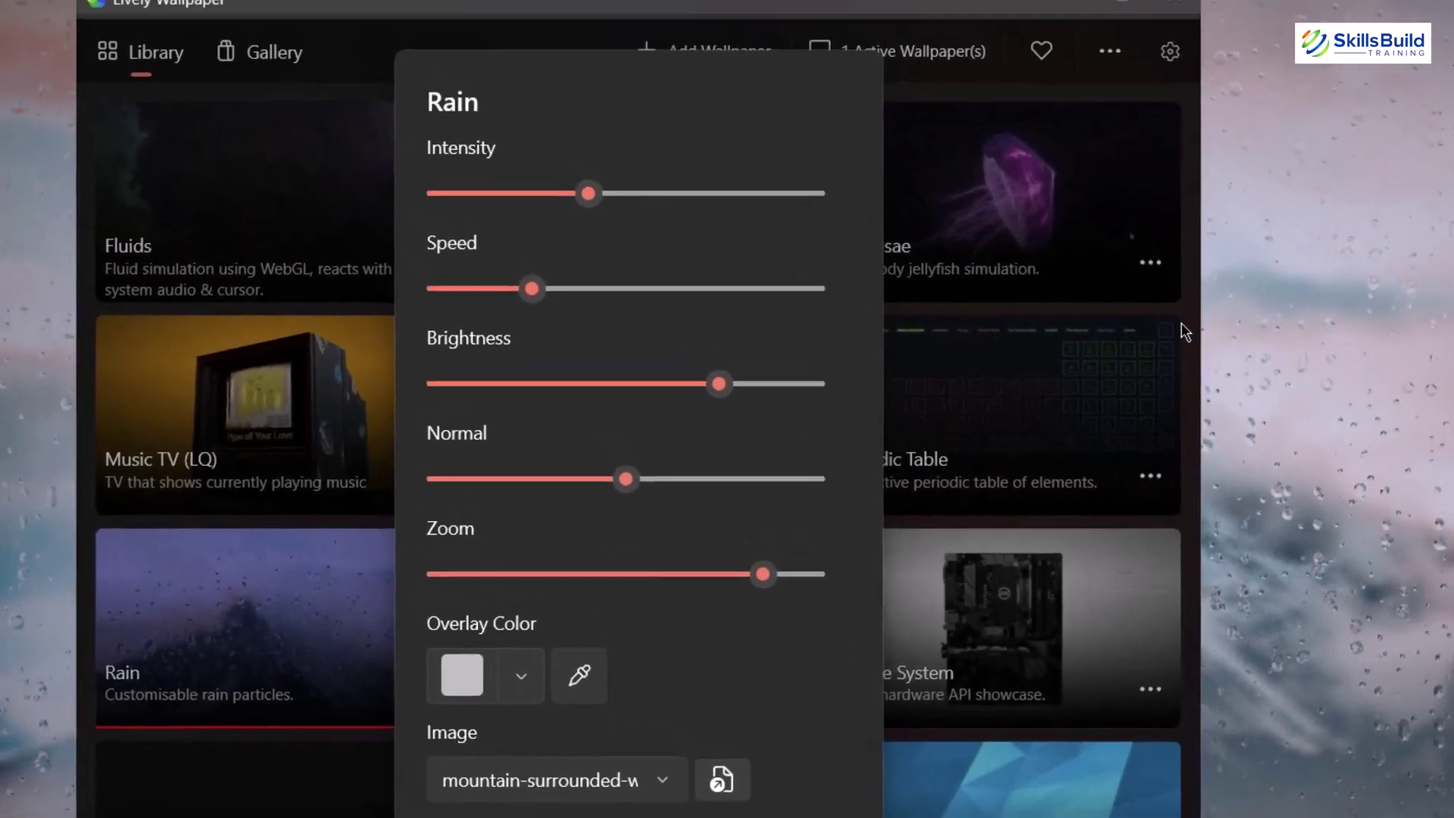
pyautogui.click(686, 695)
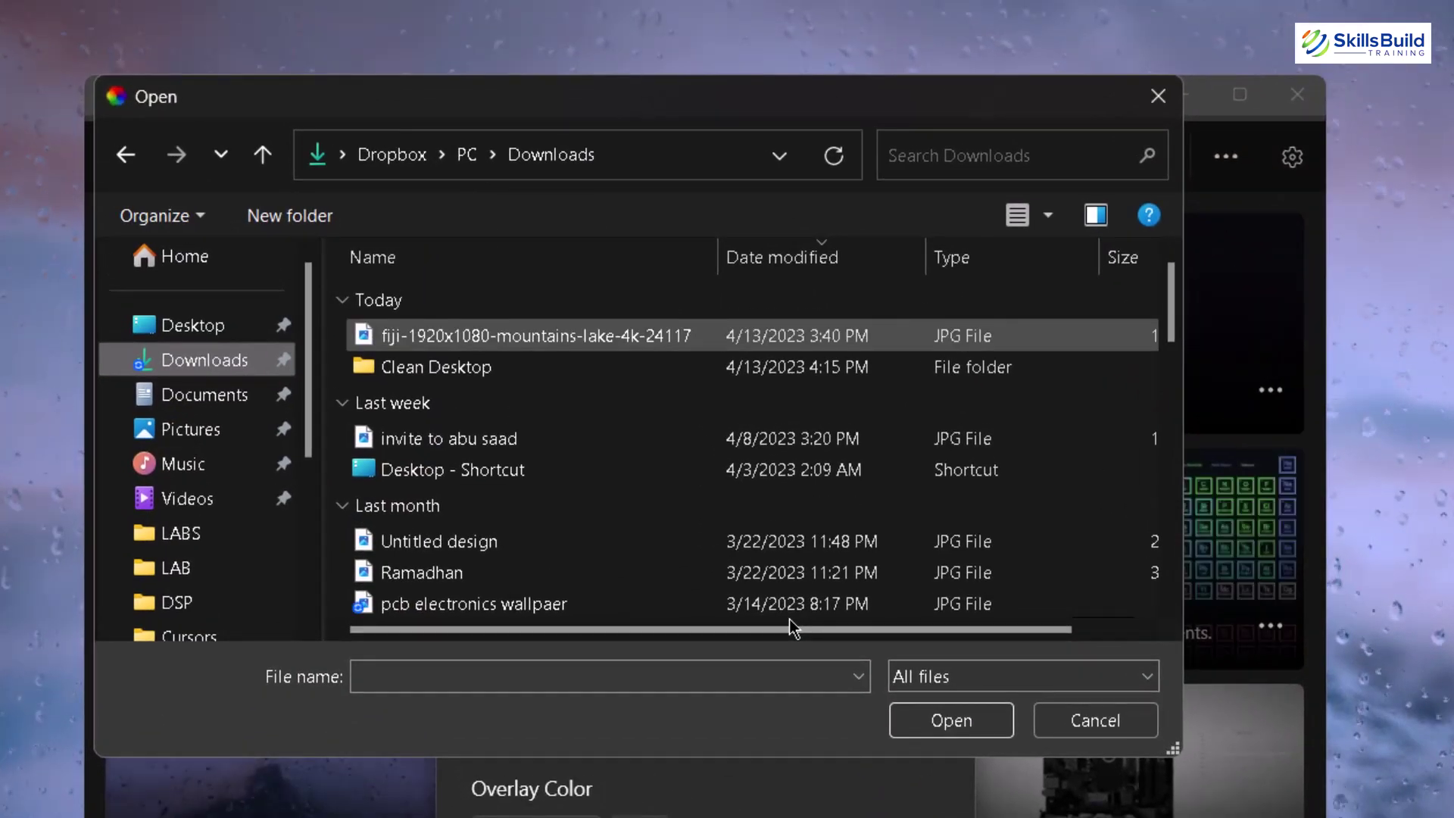
pyautogui.click(204, 395)
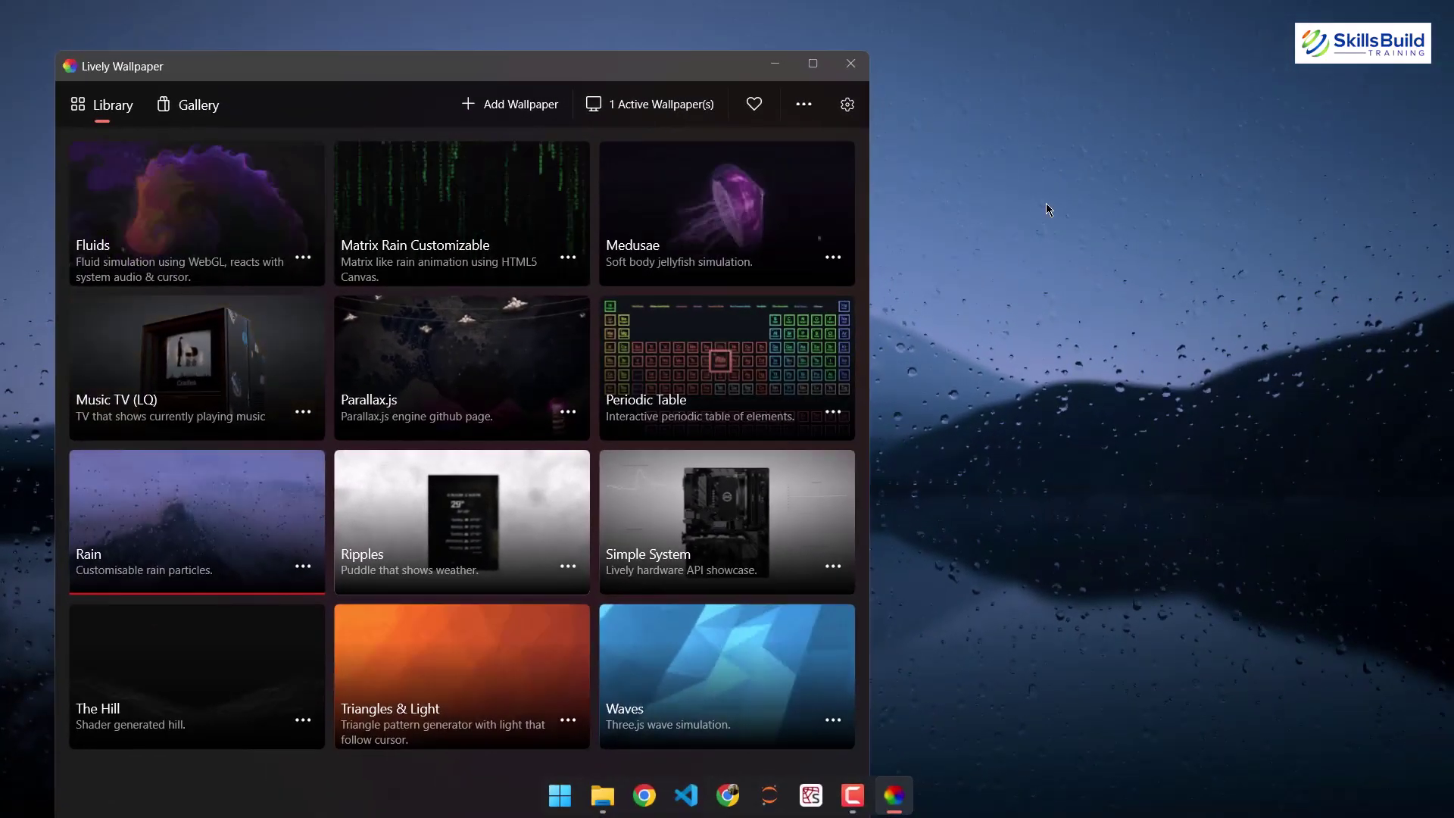
pyautogui.hotkey('alt', 'F4')
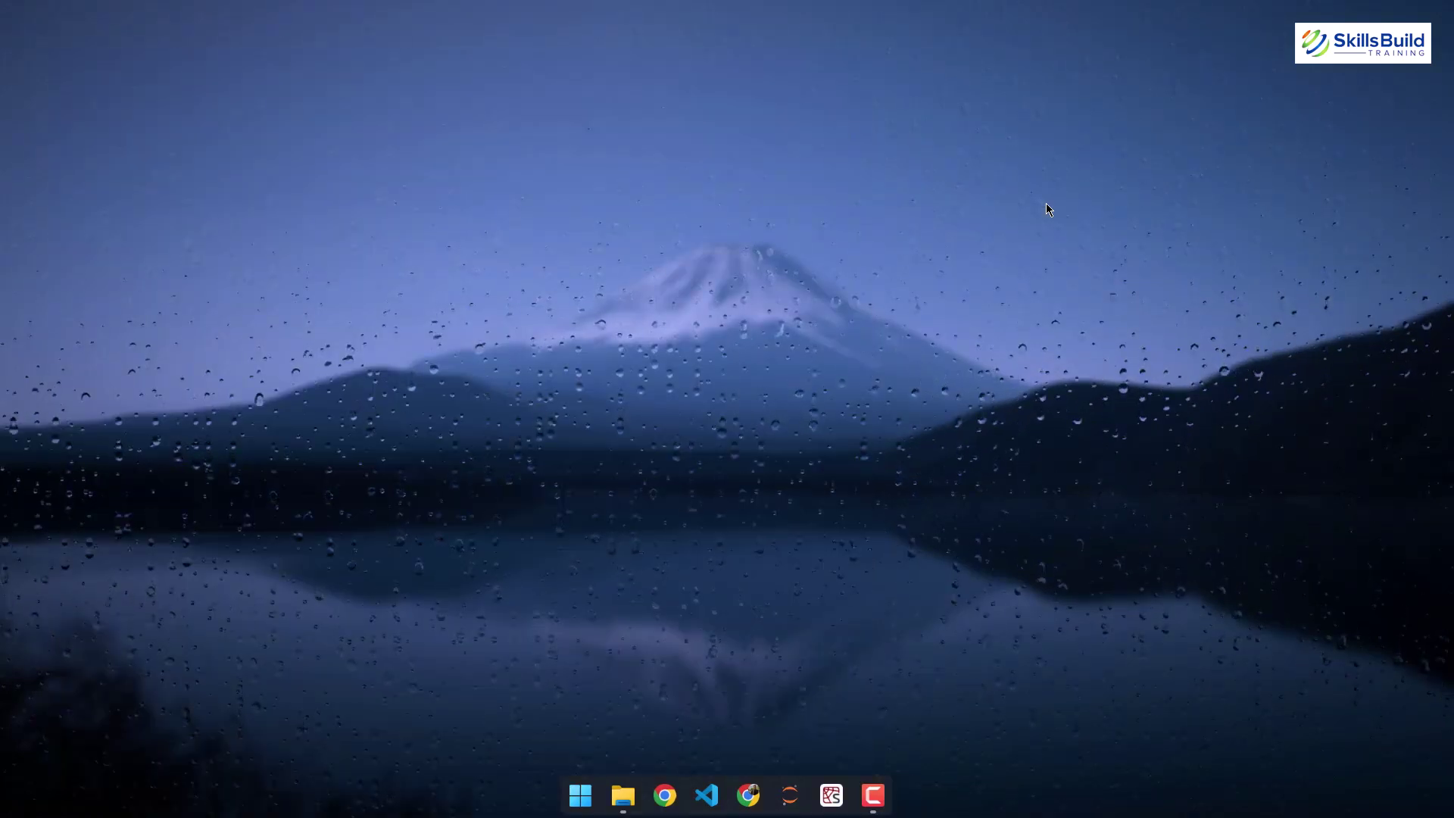
# - Reopen the Clean Desktop folder and run mii_power_2 through the Rainmeter Skin Installer
pyautogui.press('super+e')
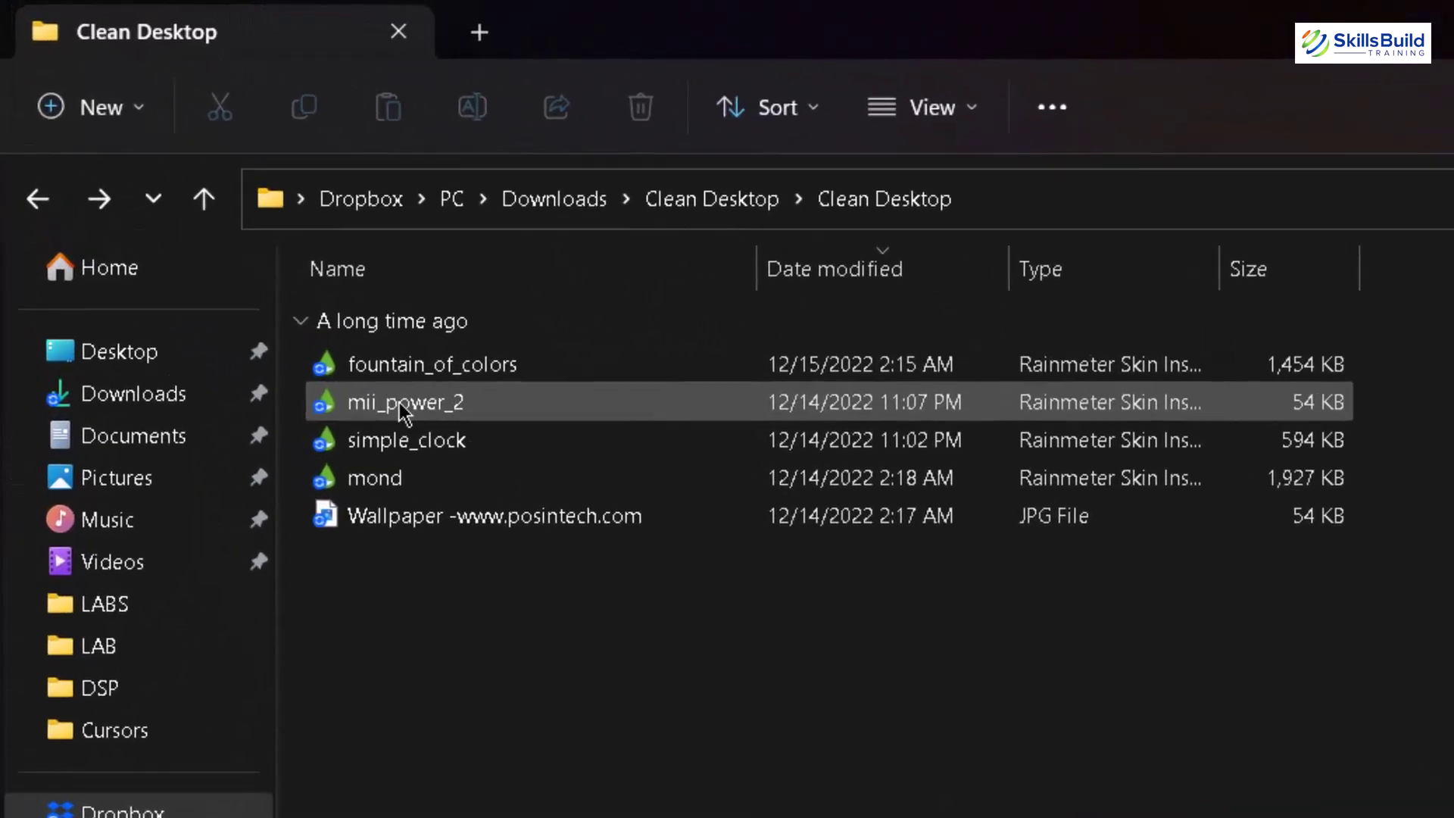
pyautogui.click(217, 221)
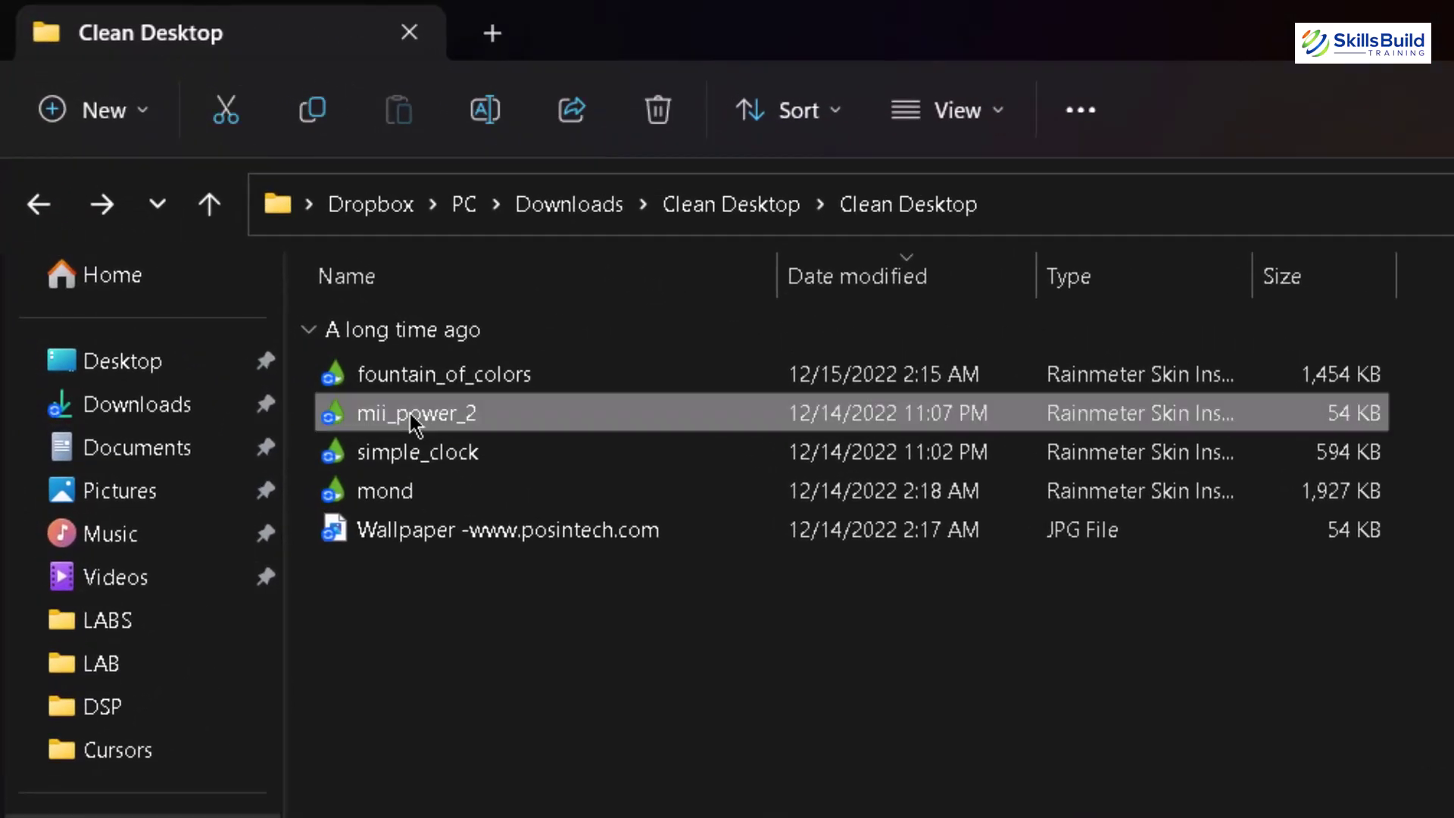
pyautogui.doubleClick(413, 425)
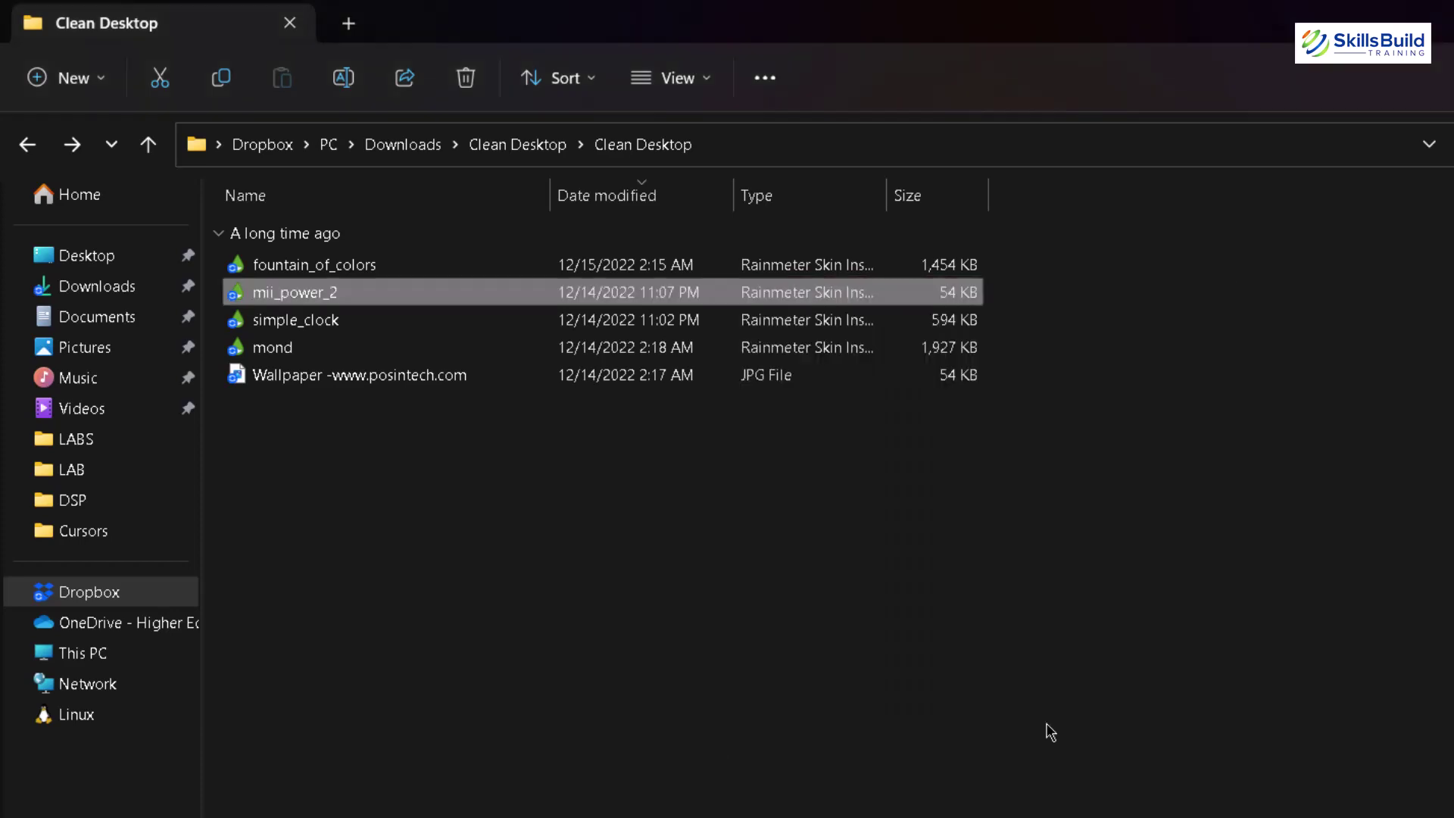
# - Load the mii power > power > B.ini skin in Manage Rainmeter, then bring back the Clean Desktop folder
pyautogui.press('super')
pyautogui.write('rainmeter')
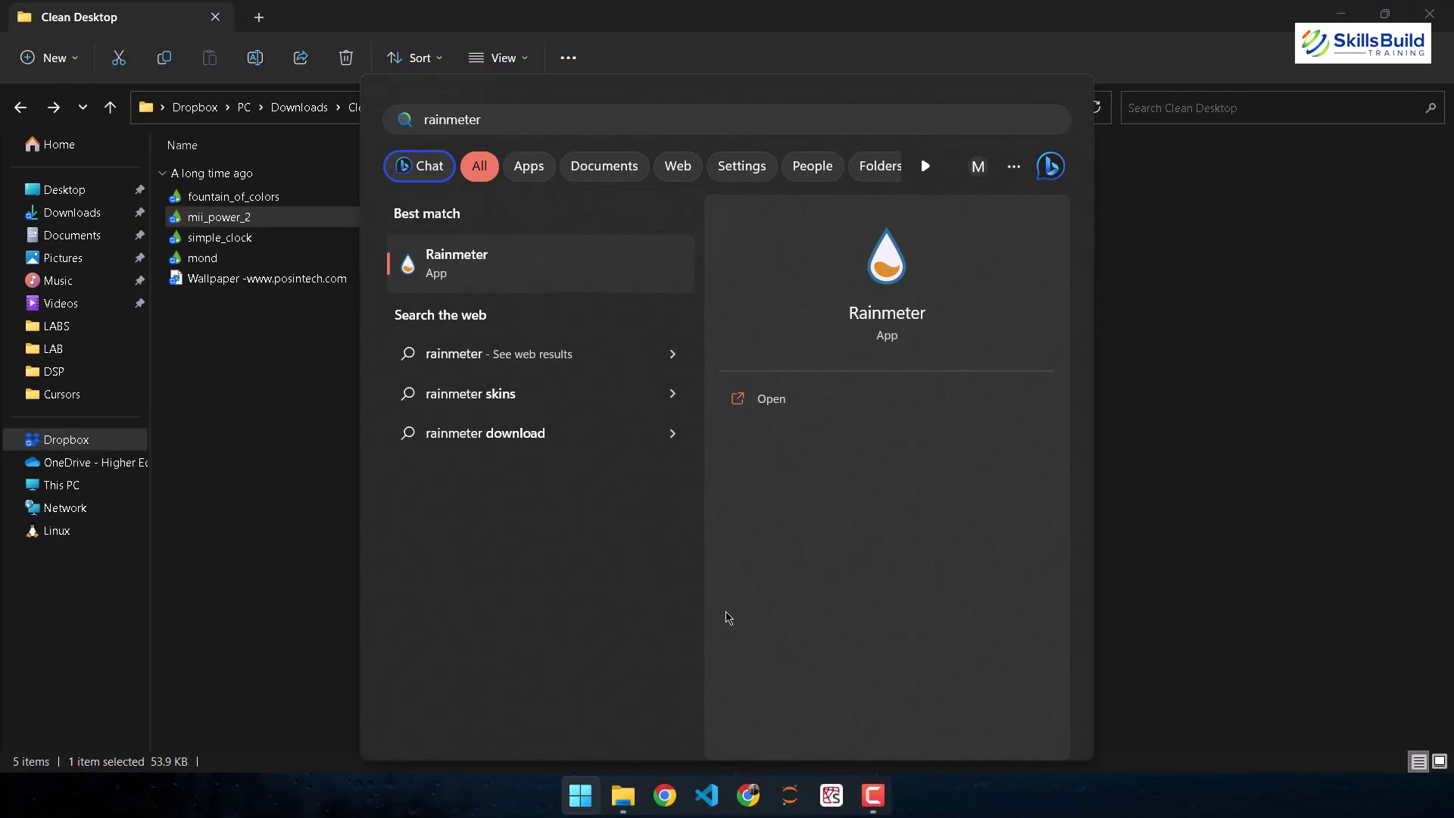
pyautogui.press('Return')
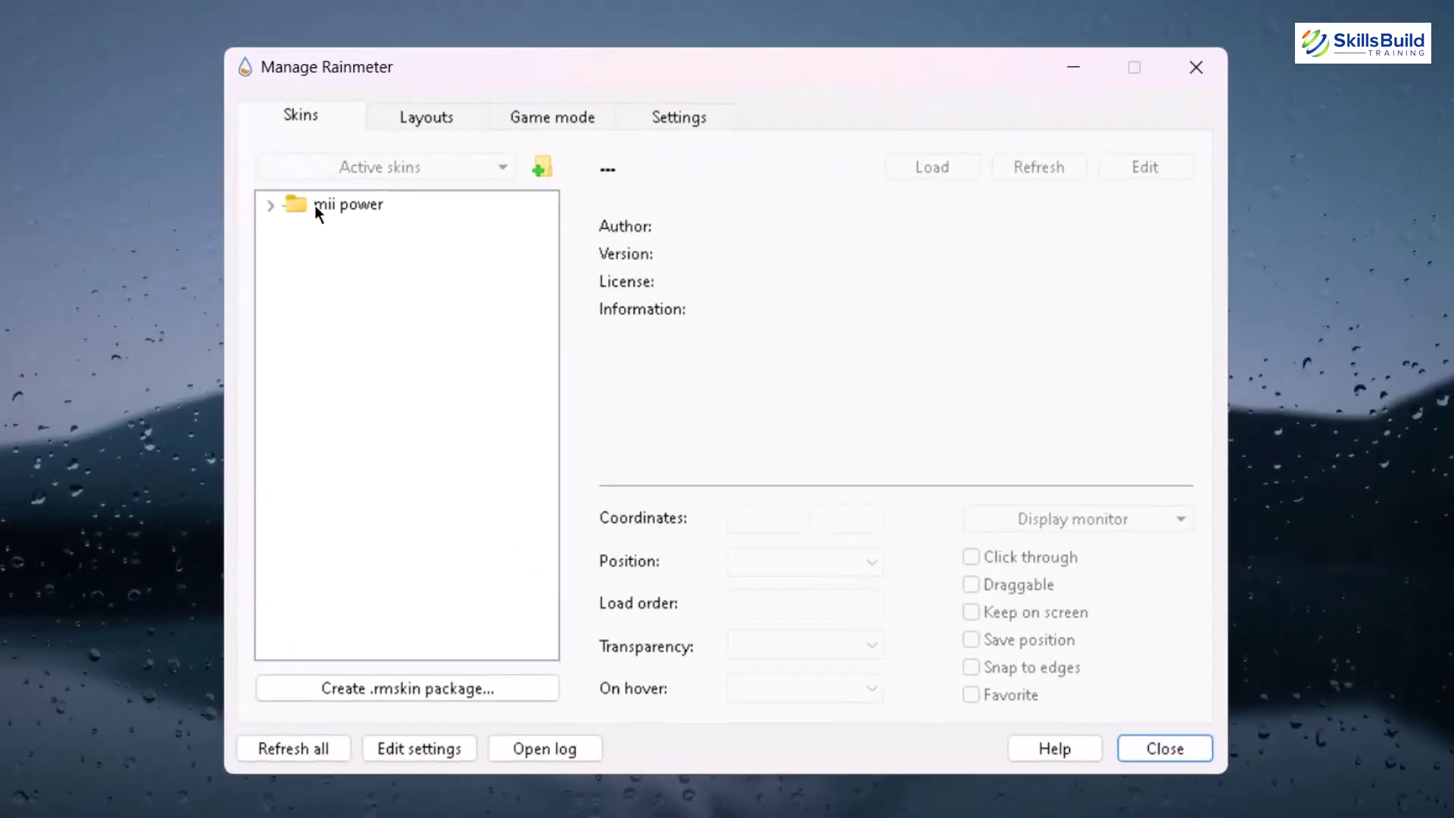
pyautogui.click(249, 200)
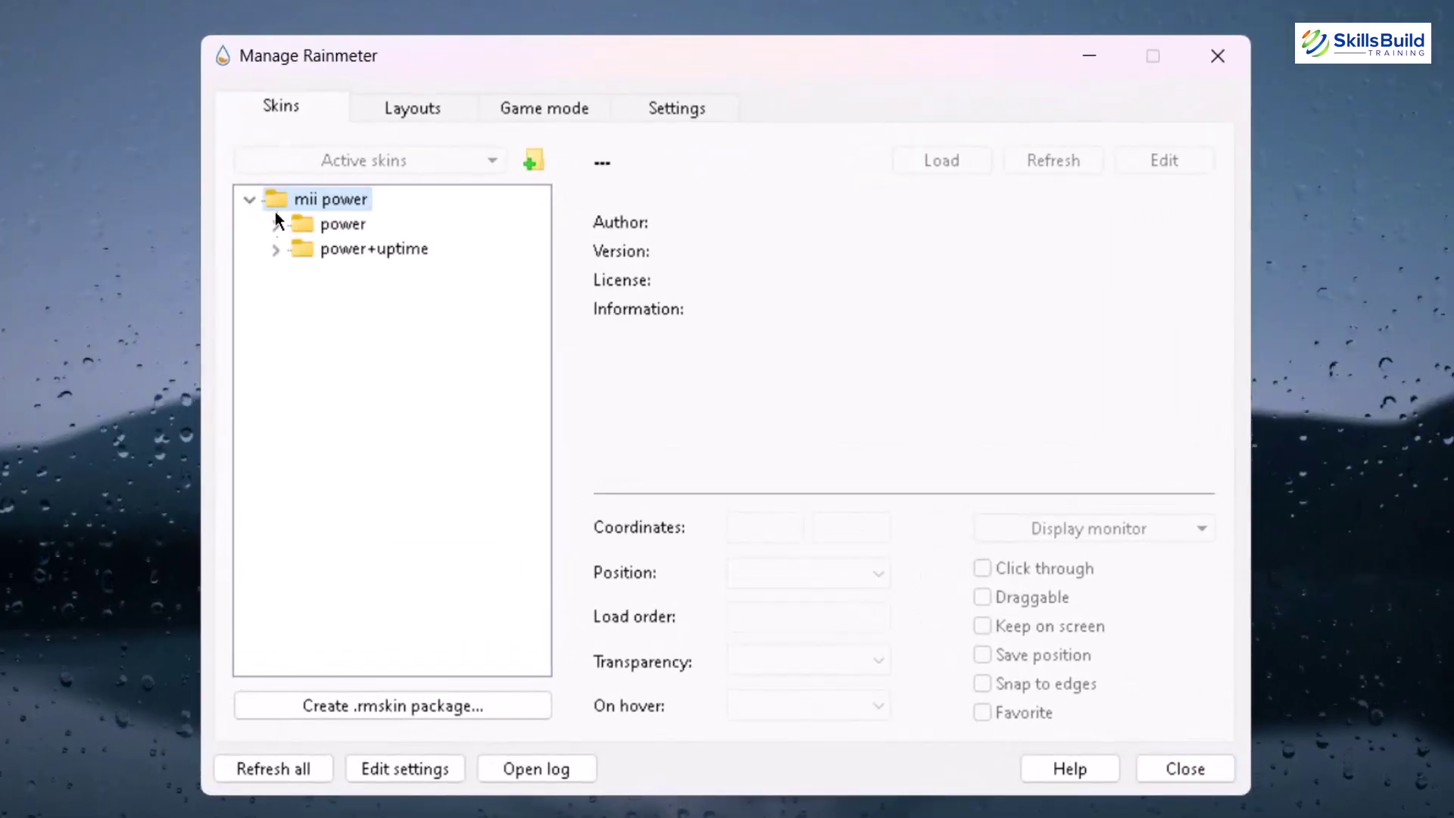
pyautogui.click(276, 224)
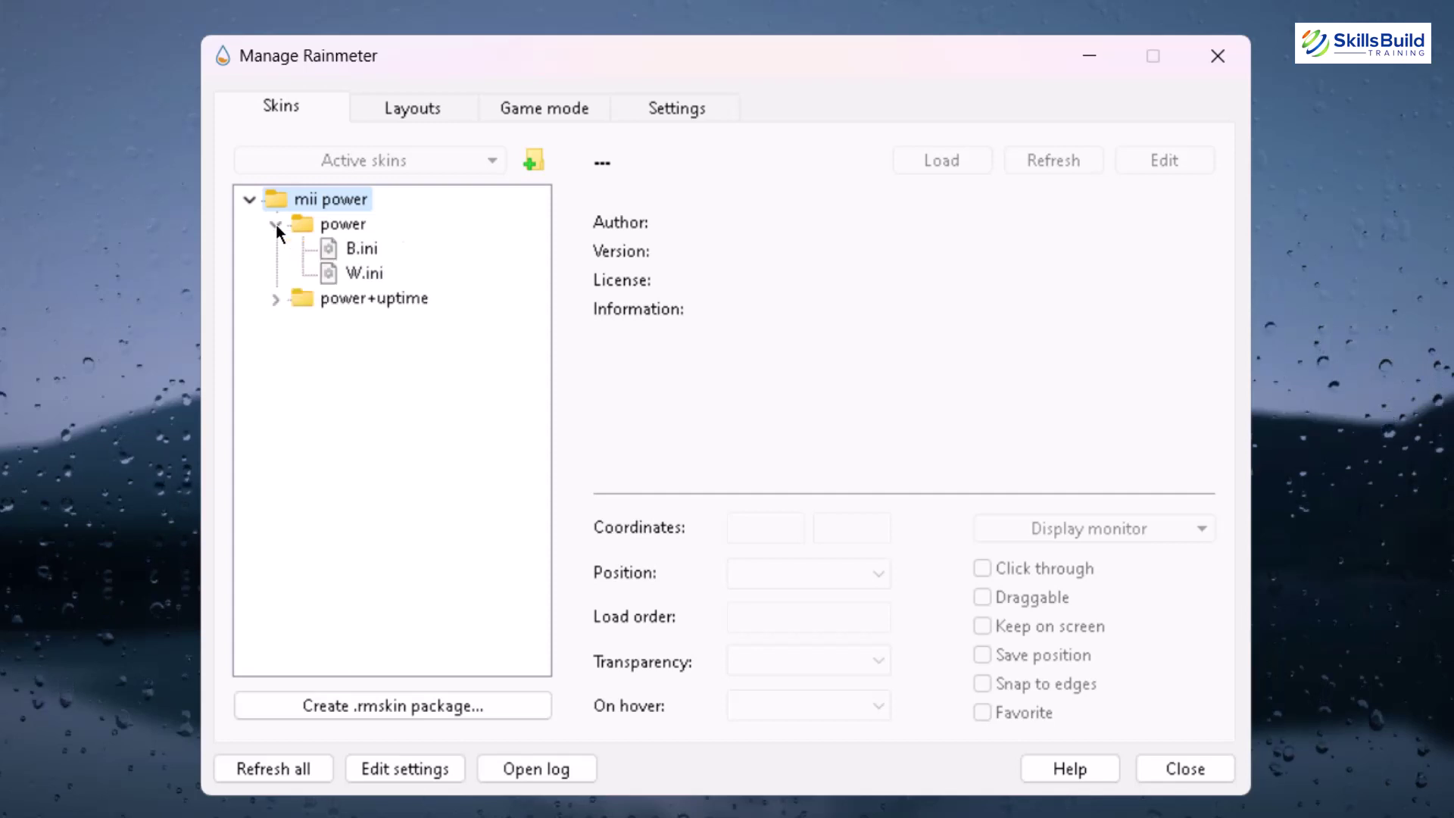
pyautogui.click(362, 248)
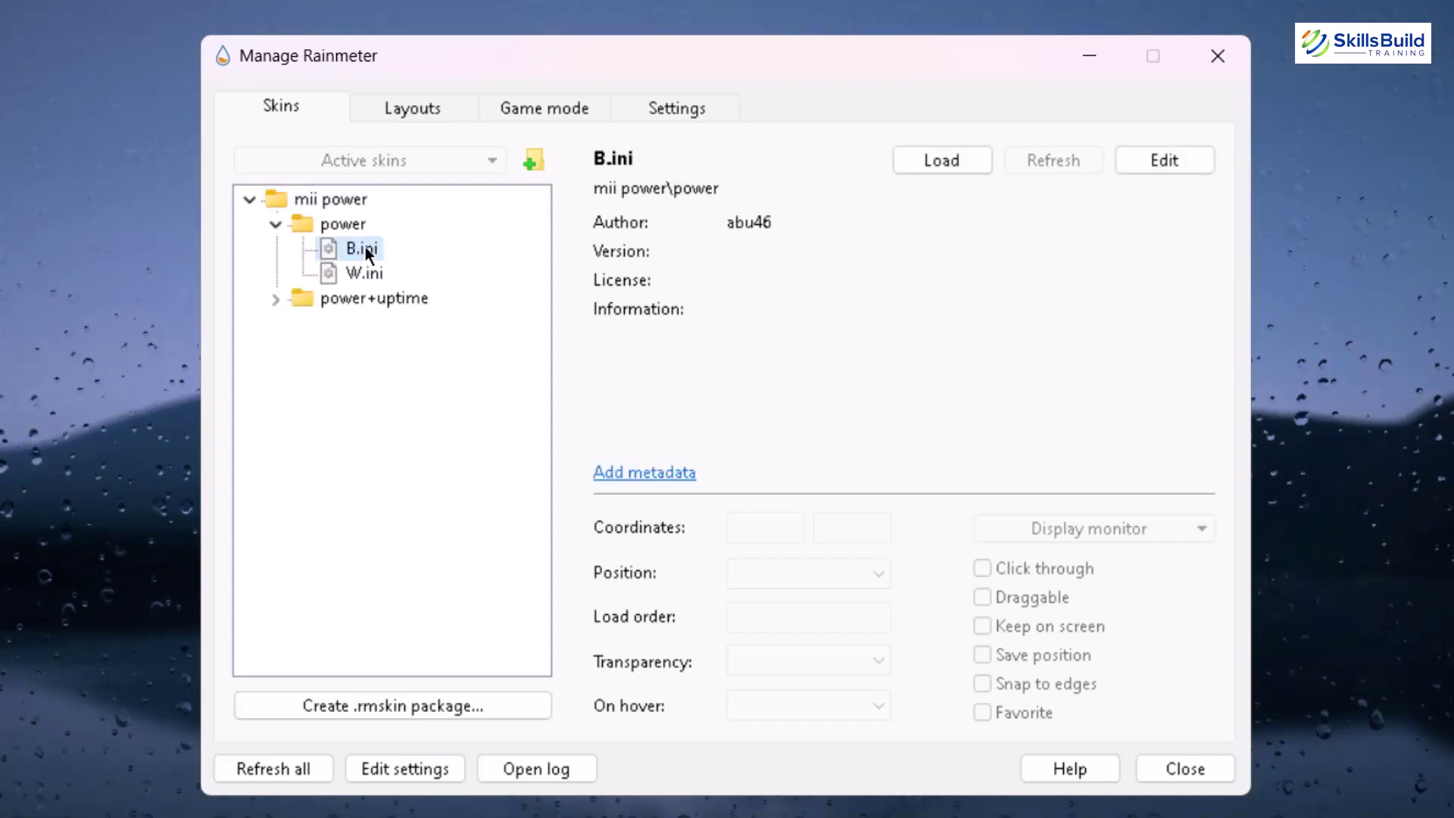
pyautogui.click(949, 165)
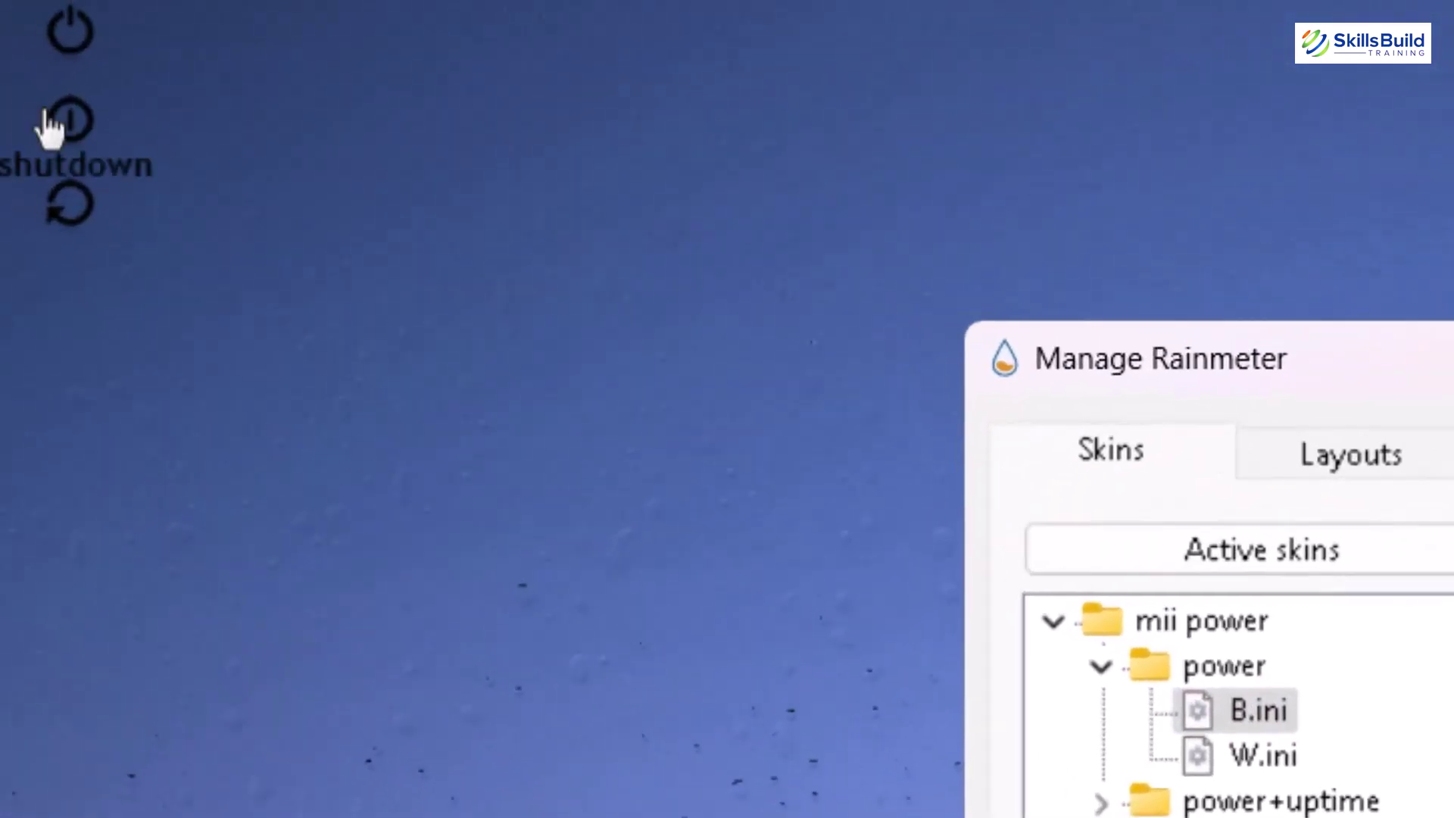
pyautogui.click(73, 64)
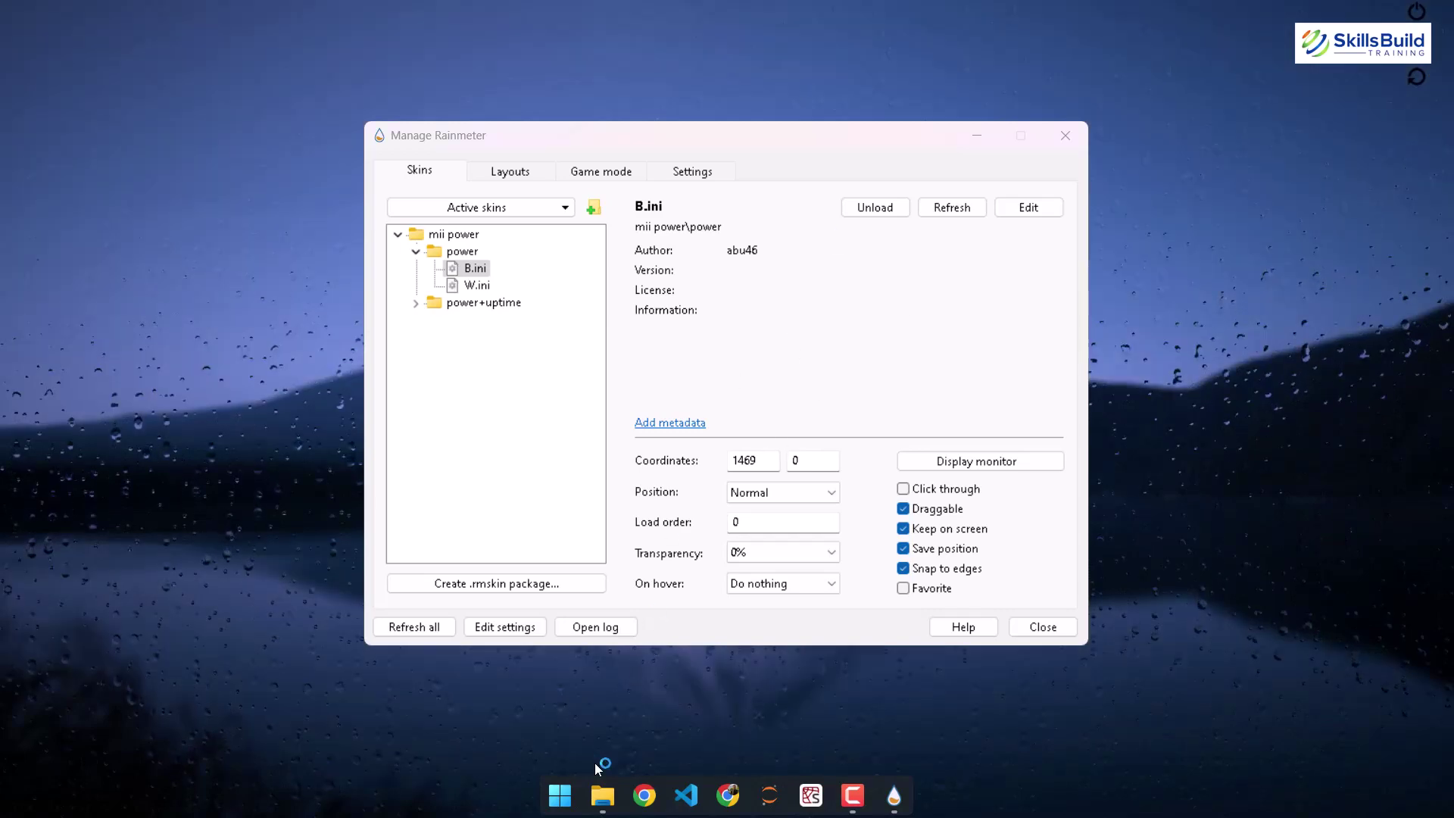
pyautogui.click(601, 804)
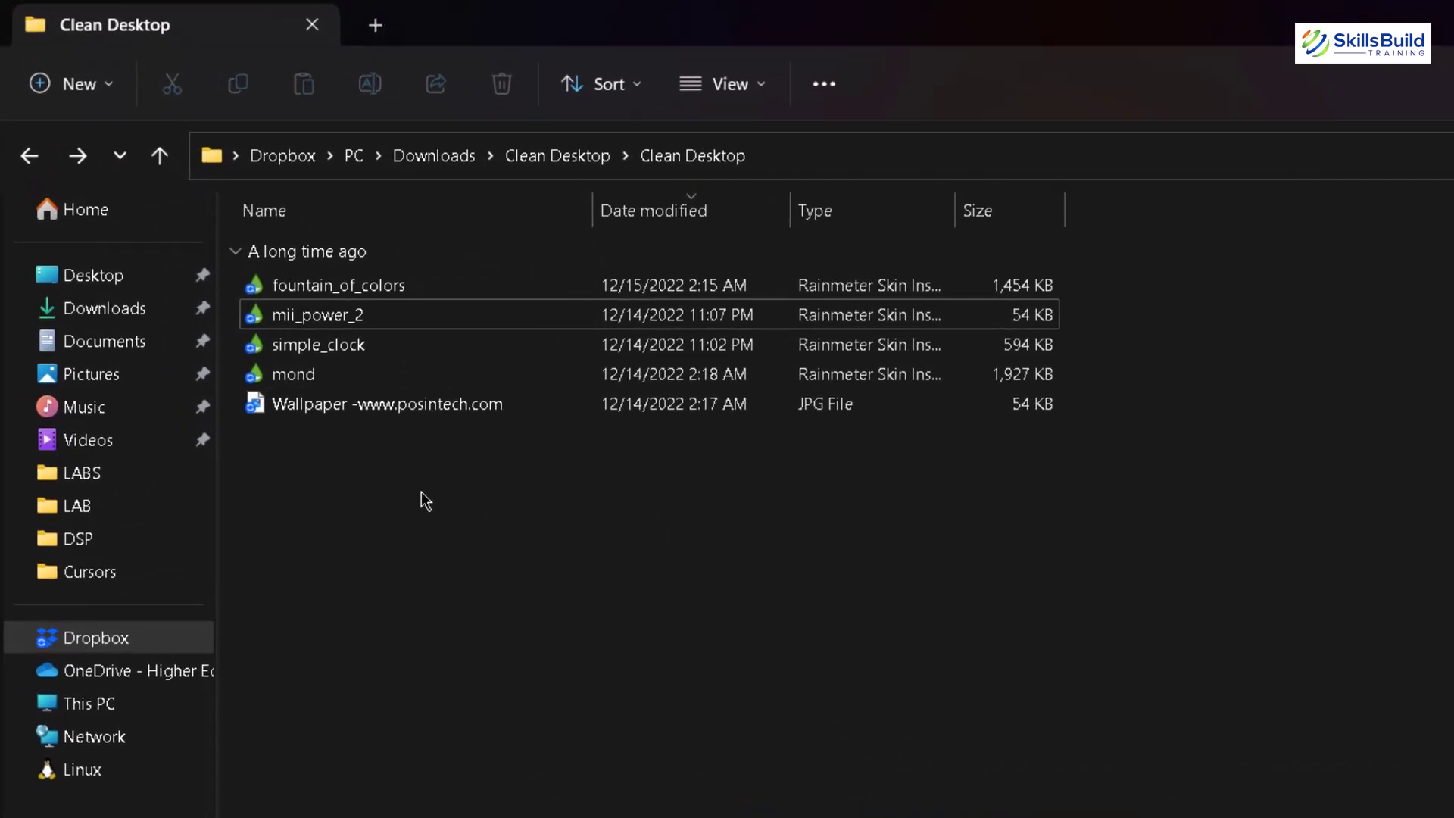
# - Install the mond skin from the Clean Desktop folder and close the Mond settings panel
pyautogui.click(294, 379)
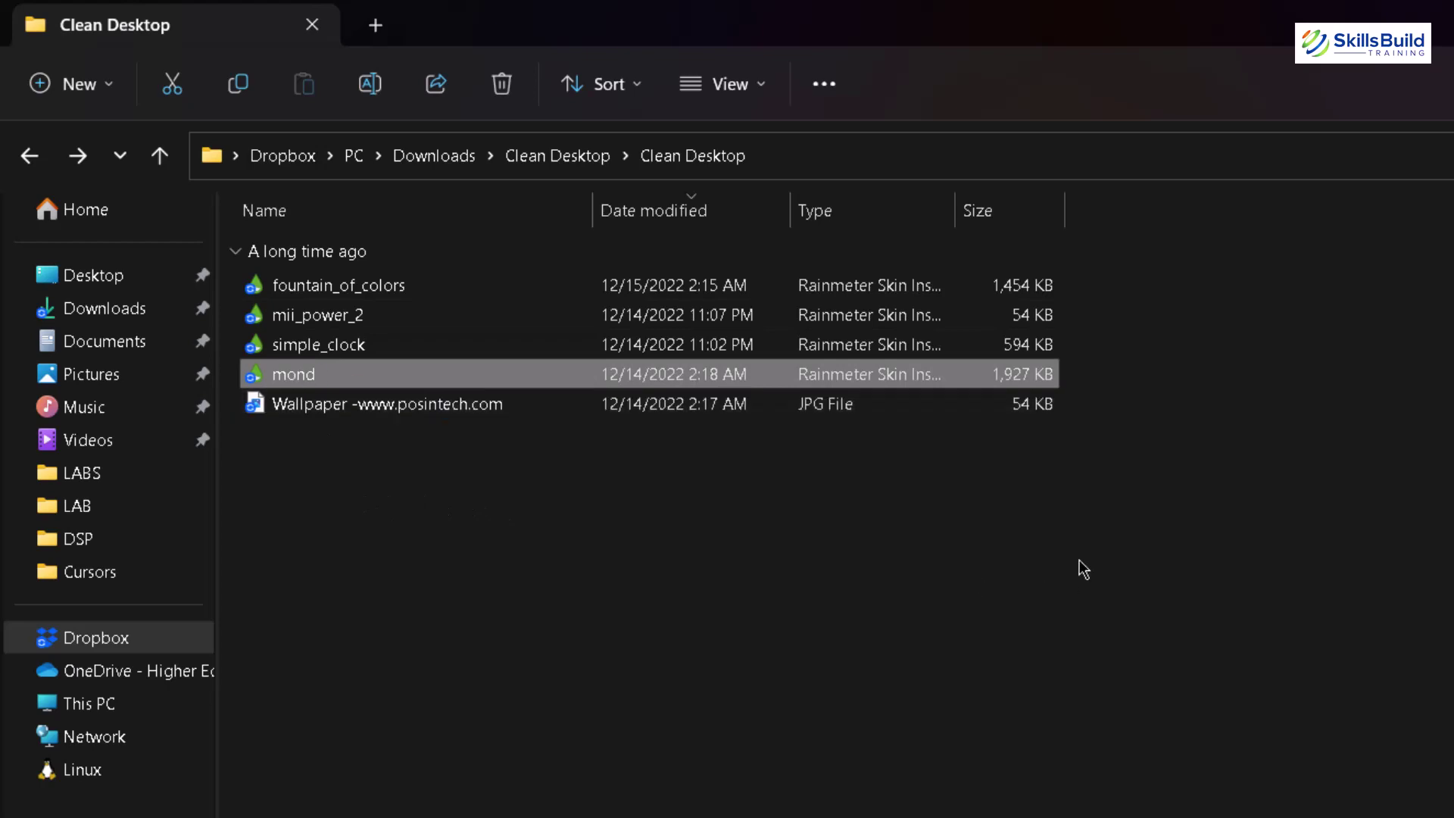
pyautogui.press('Return')
pyautogui.click(1091, 787)
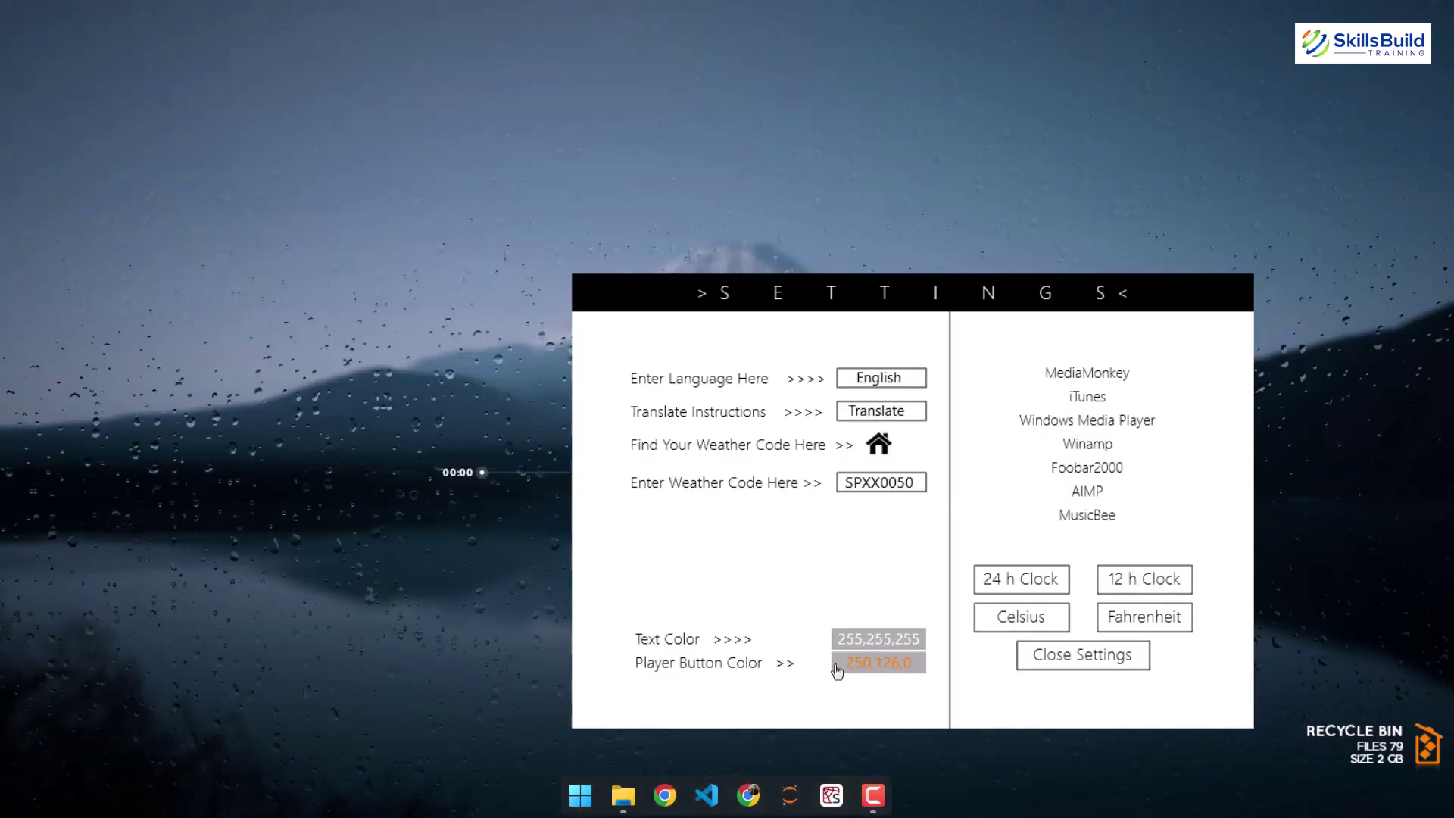
pyautogui.click(1077, 656)
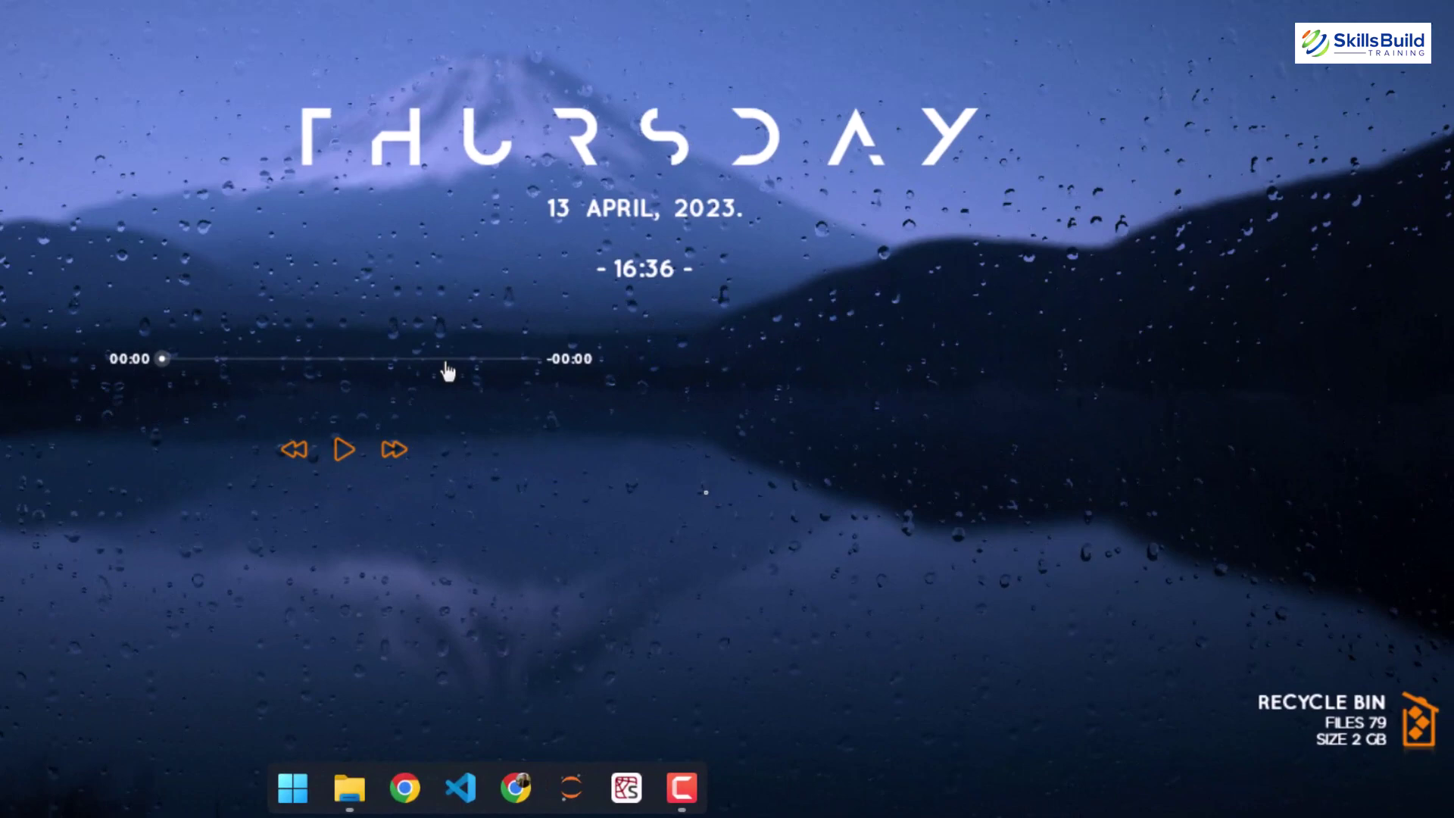
# - Unload the Mond music player widget and decline emptying the Recycle Bin's 79 items
pyautogui.rightClick(697, 481)
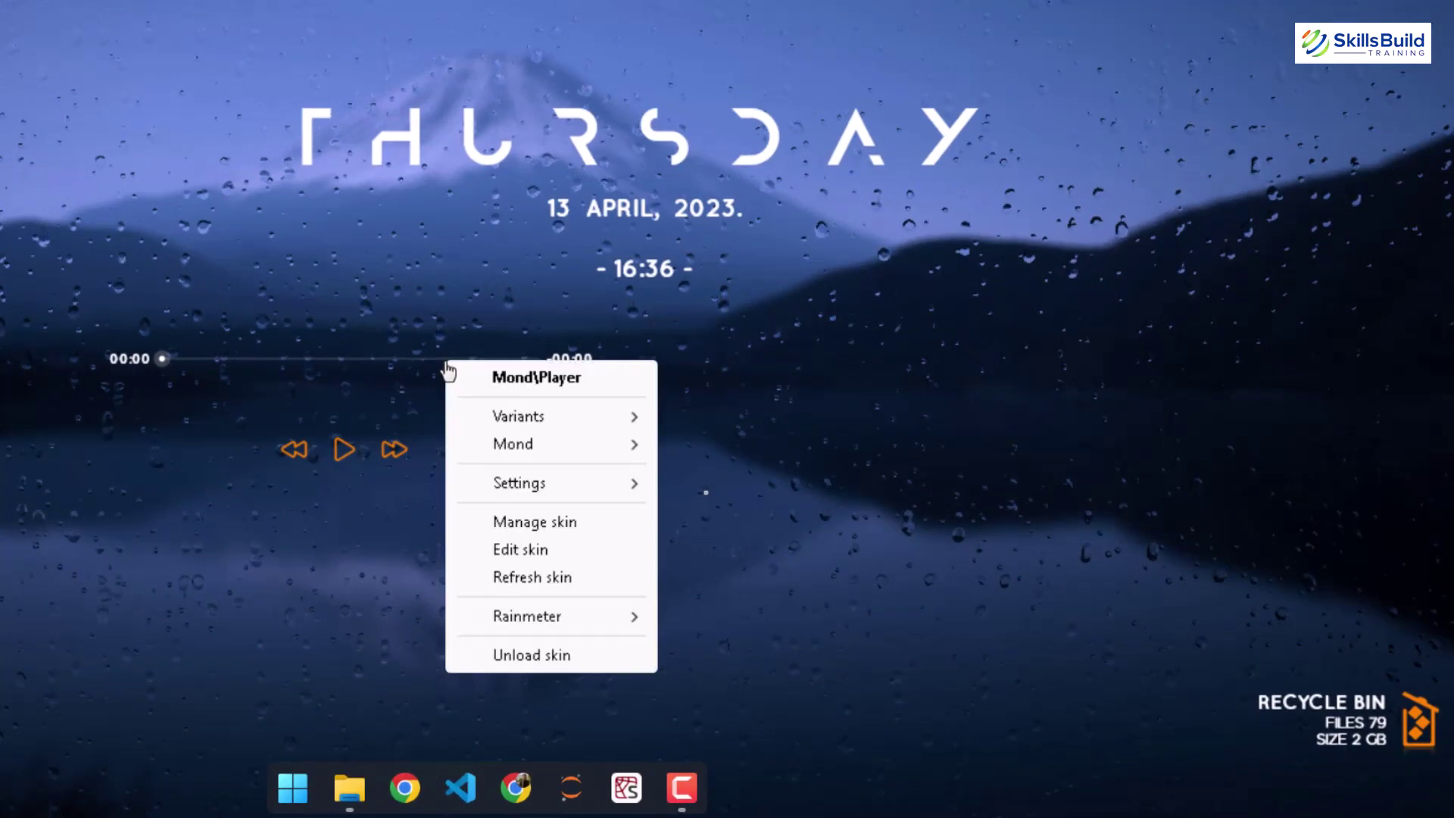
pyautogui.click(538, 653)
pyautogui.click(1414, 726)
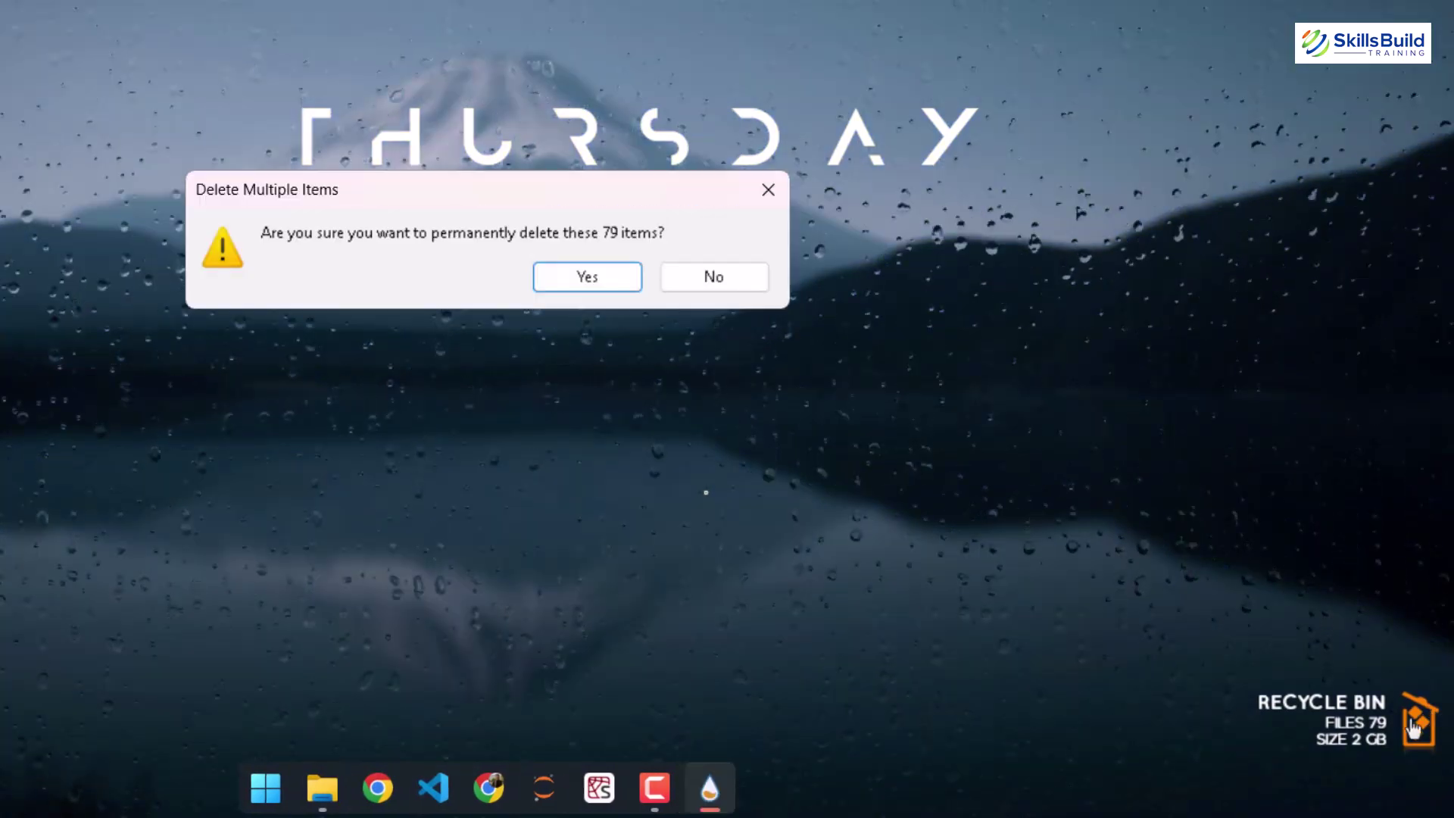
pyautogui.click(681, 277)
# - Unload the Recycle Bin widget and move the Thursday clock to the top centre
pyautogui.rightClick(1364, 724)
pyautogui.click(1321, 705)
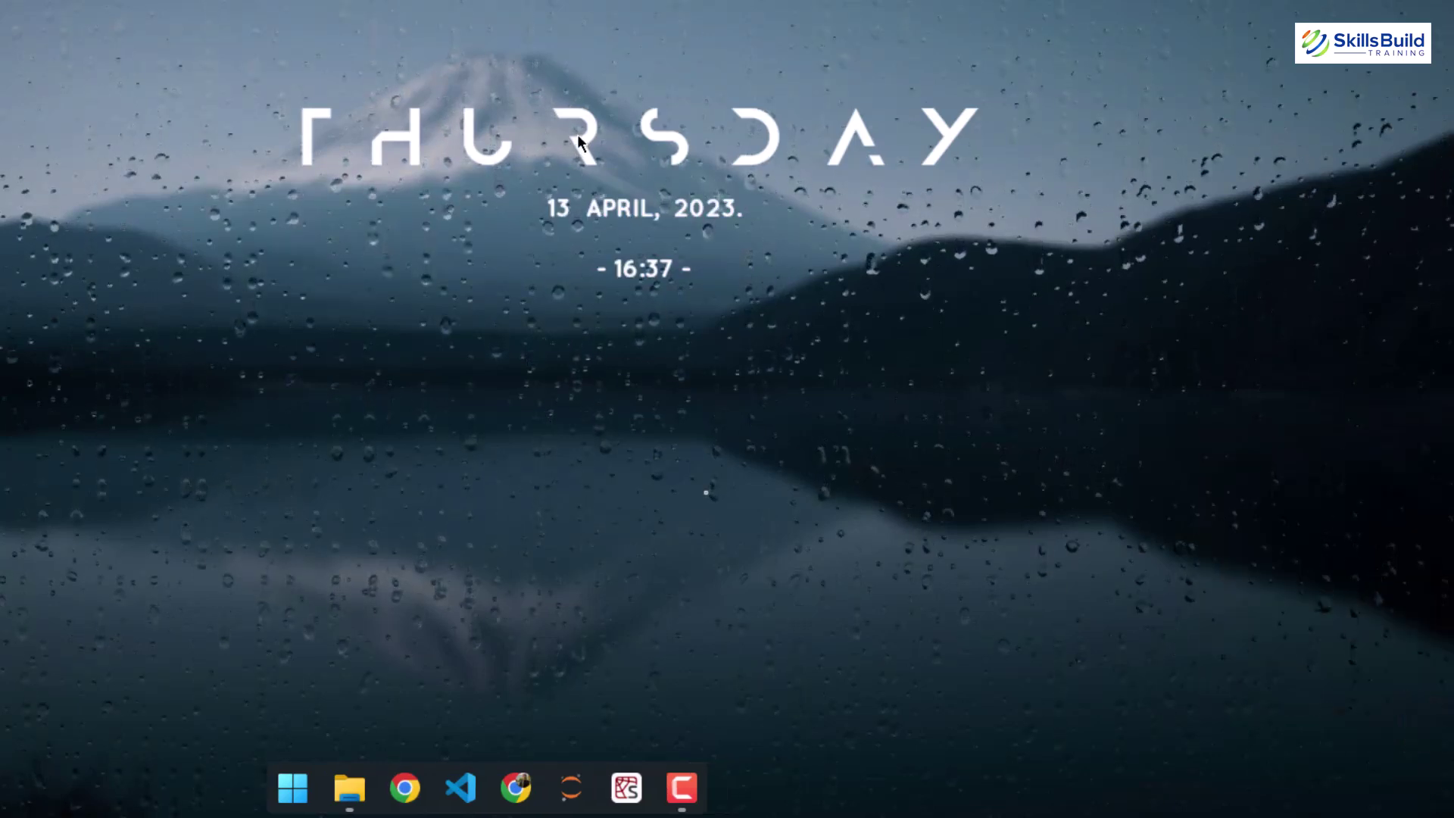
pyautogui.moveTo(577, 134); pyautogui.dragTo(431, 138)
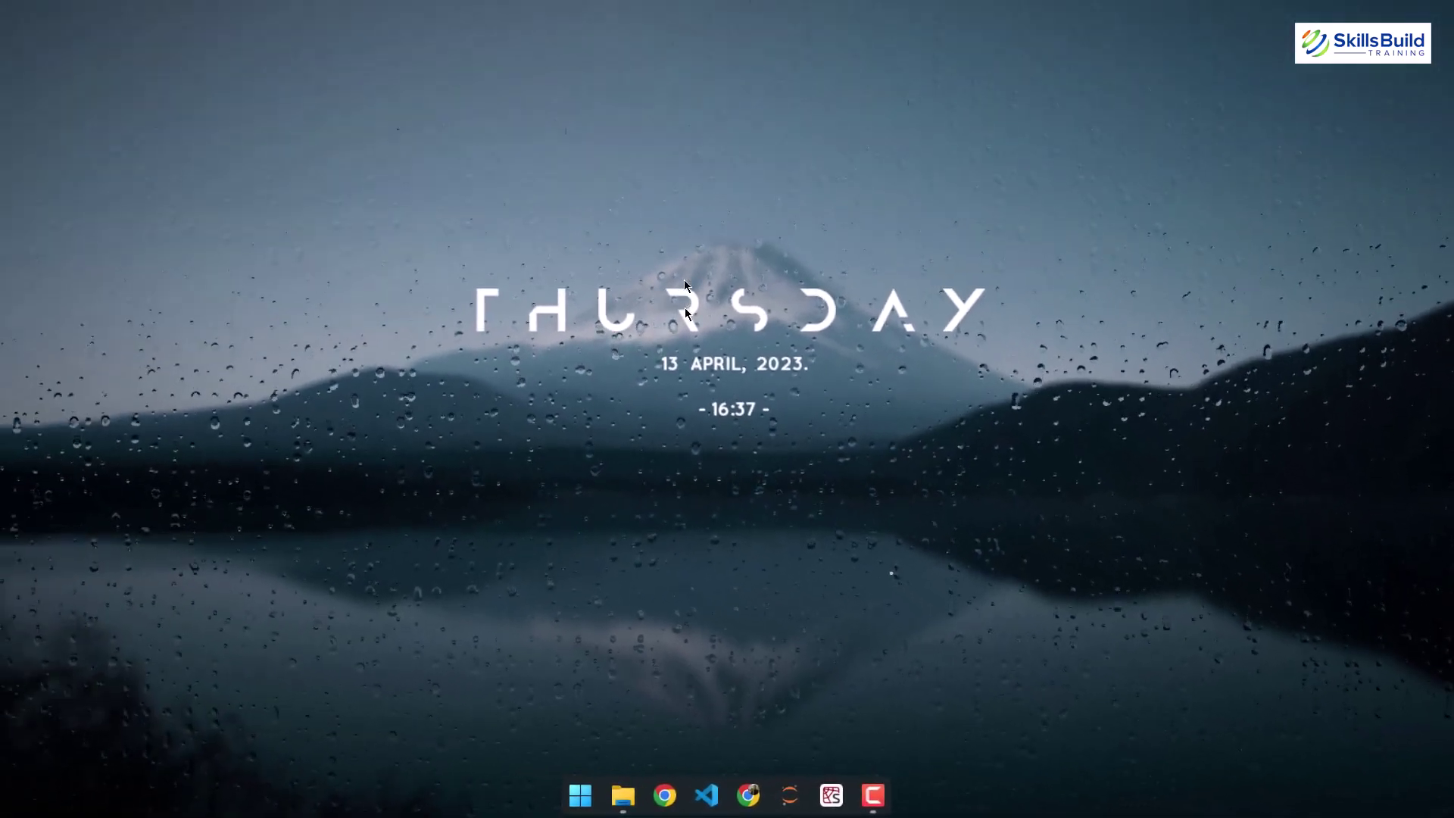
pyautogui.moveTo(688, 313); pyautogui.dragTo(684, 111)
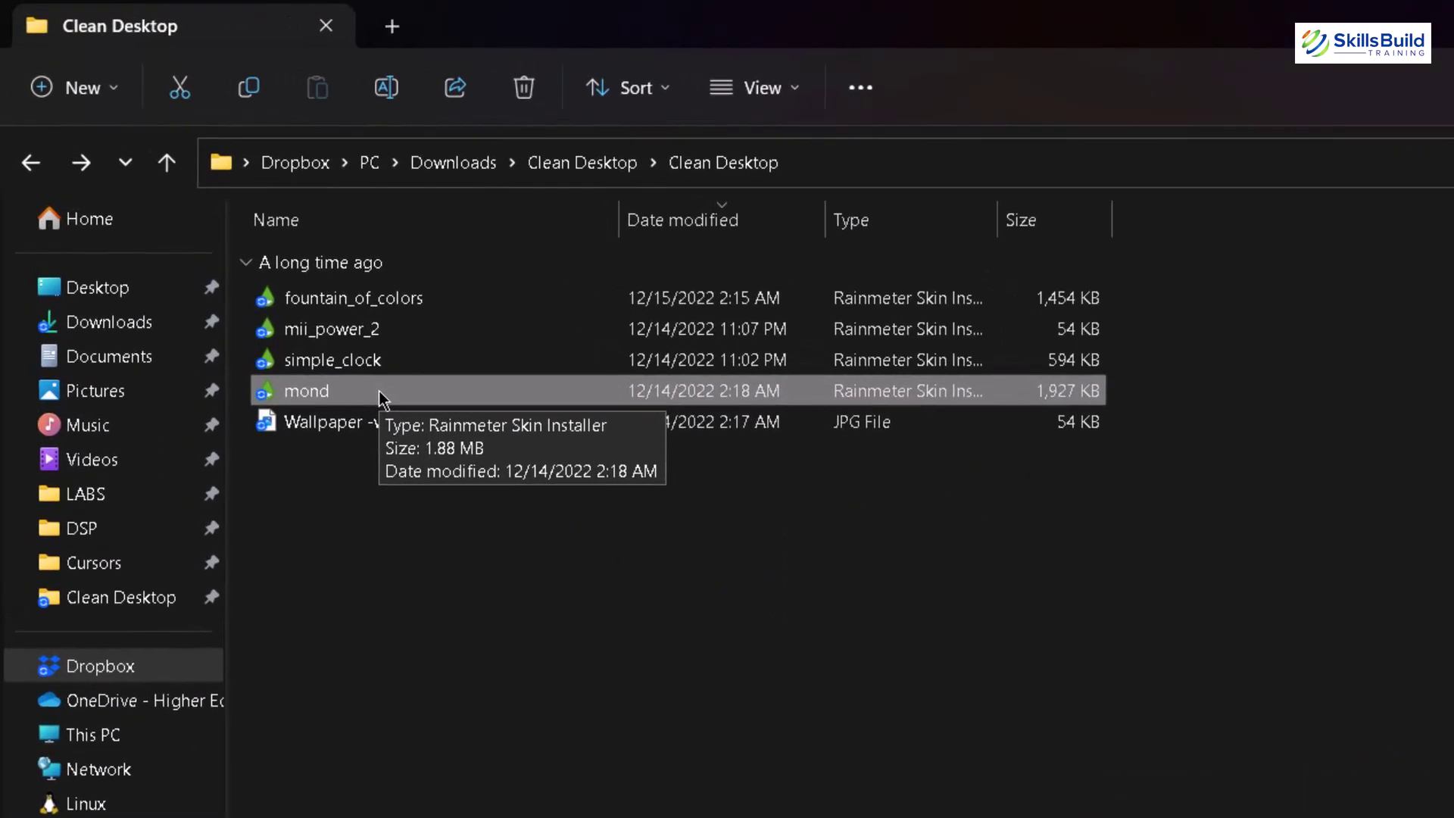
# - Install the fountain_of_colors skin from the Clean Desktop folder and close its settings panel
pyautogui.click(368, 362)
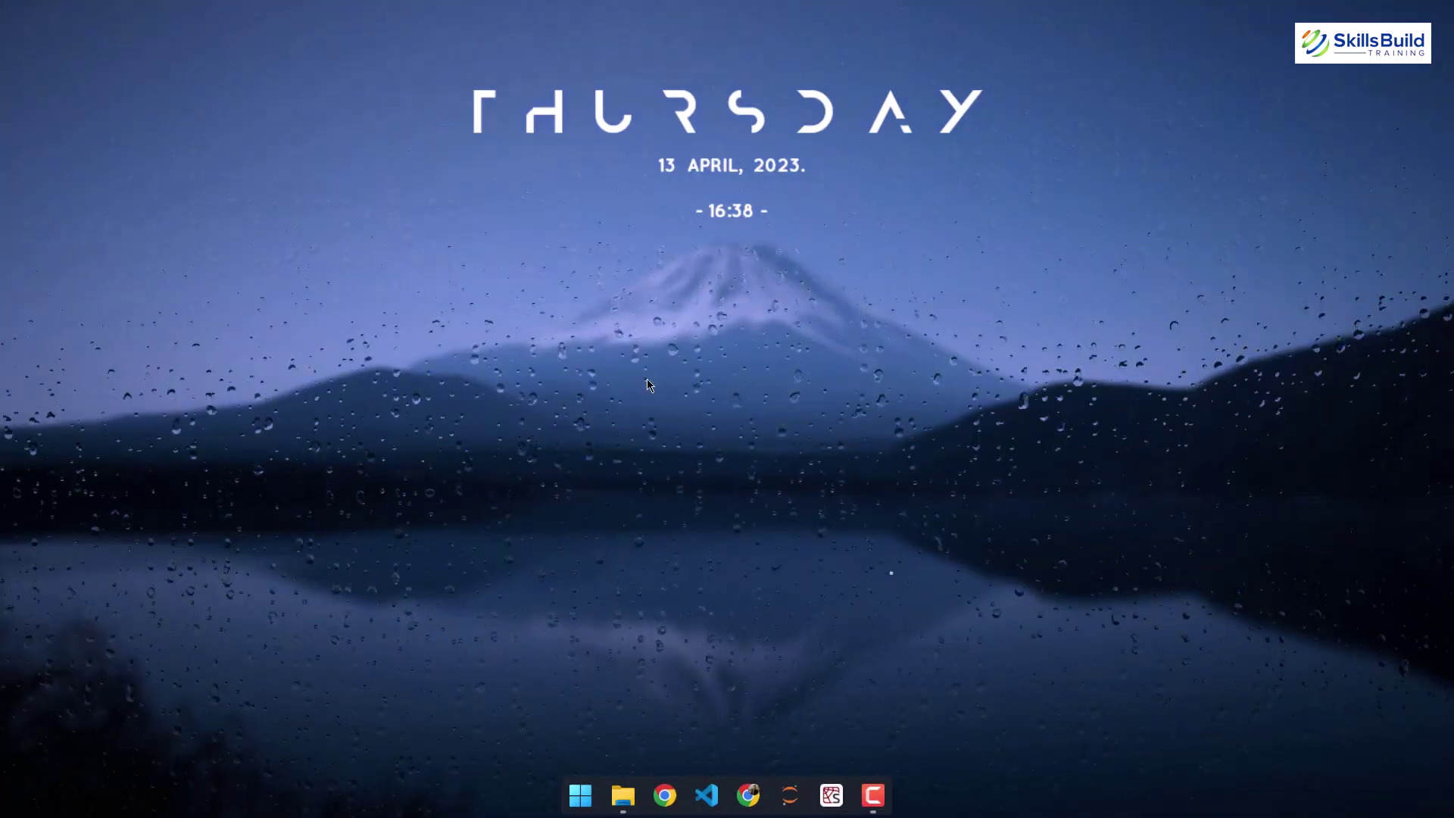
pyautogui.click(623, 797)
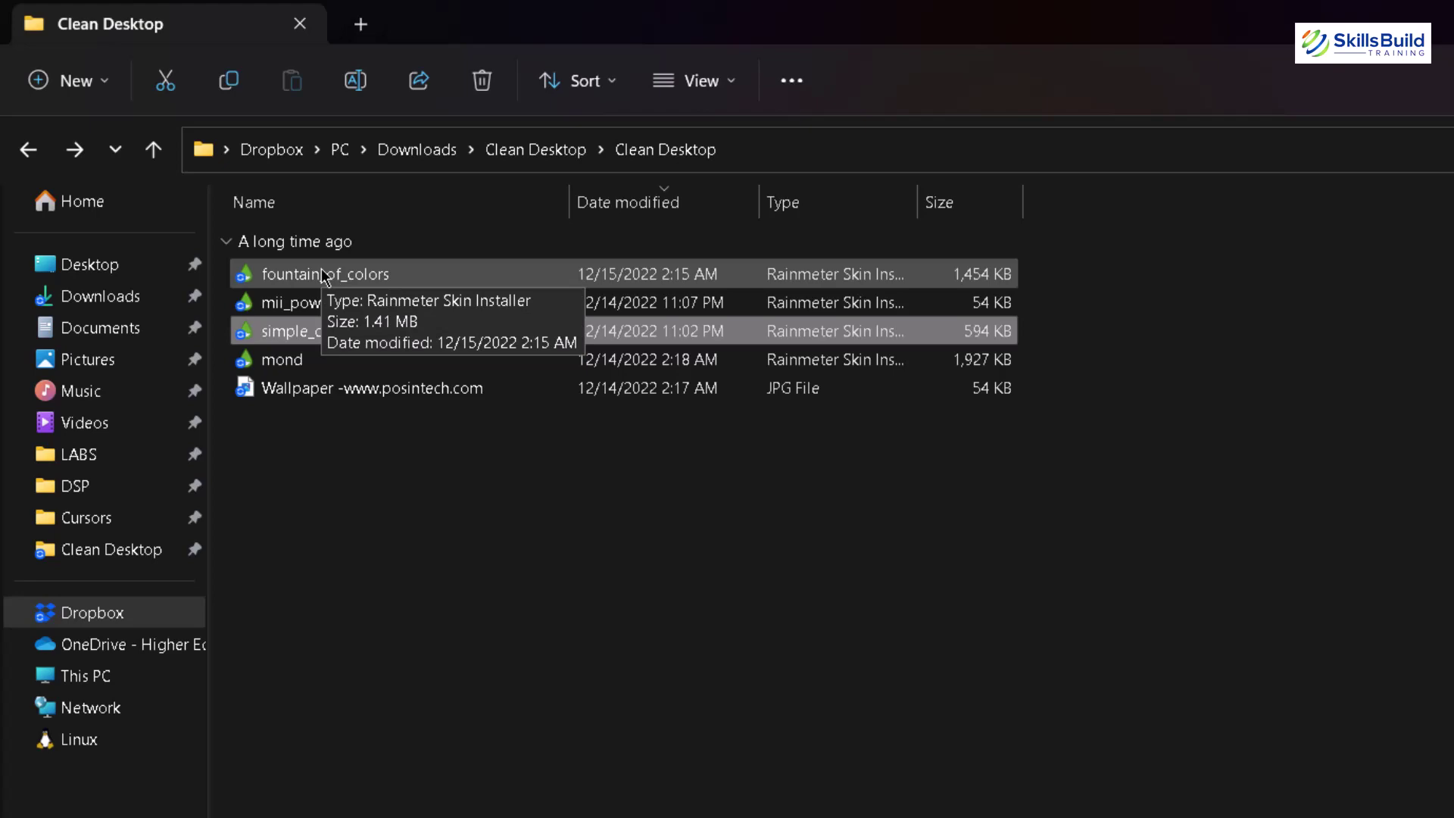
pyautogui.doubleClick(322, 275)
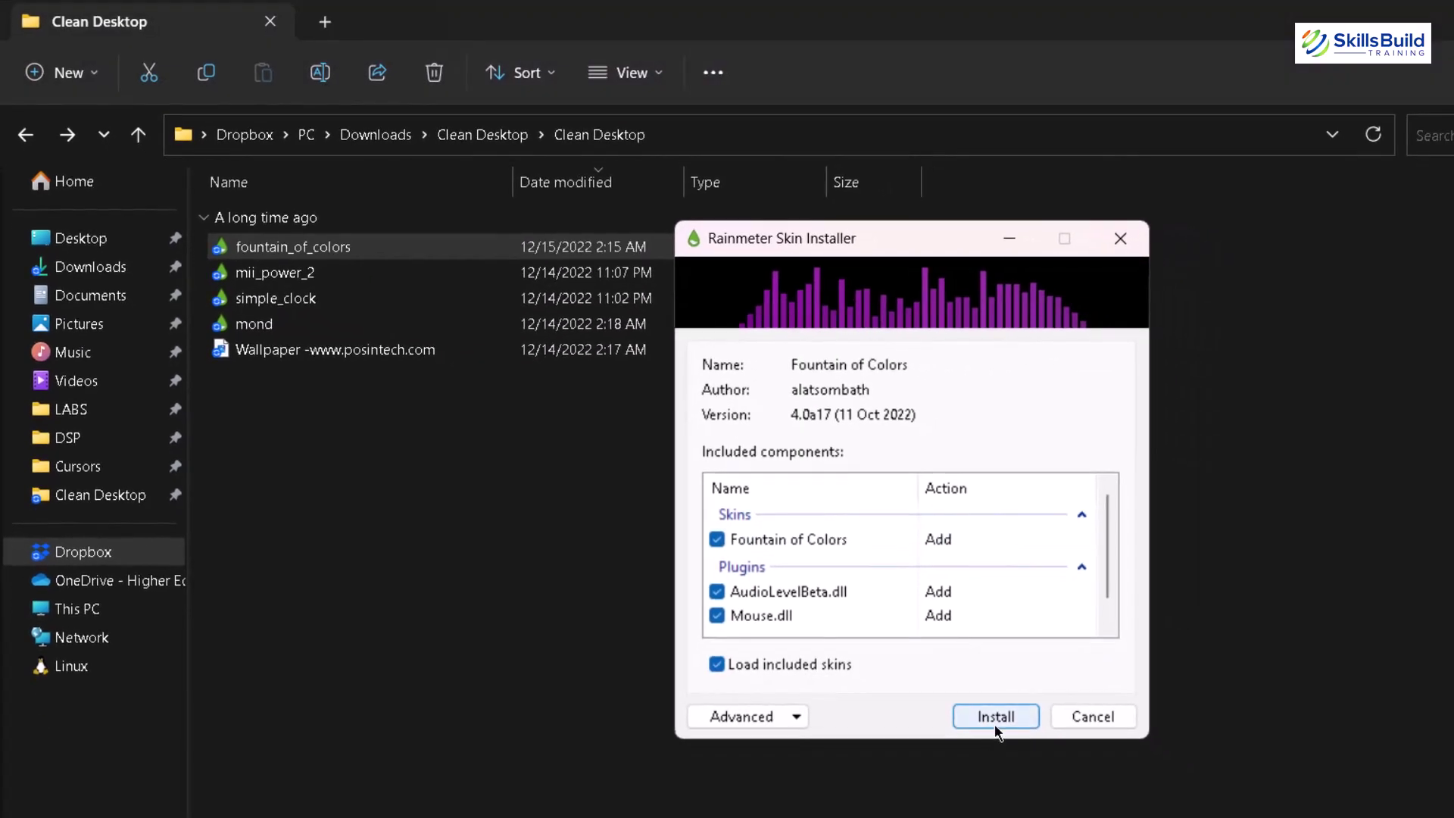
pyautogui.click(1106, 799)
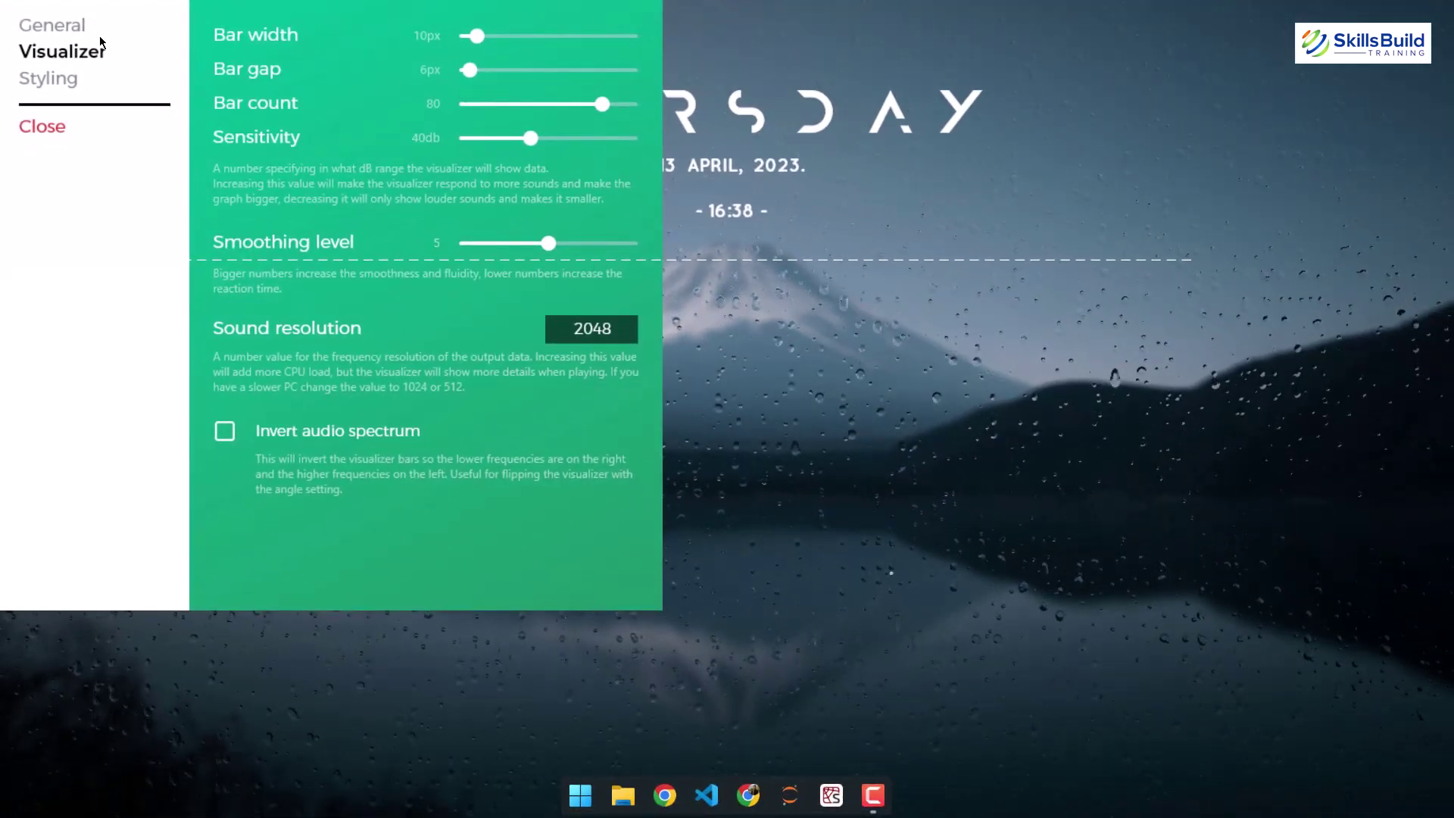
pyautogui.click(41, 126)
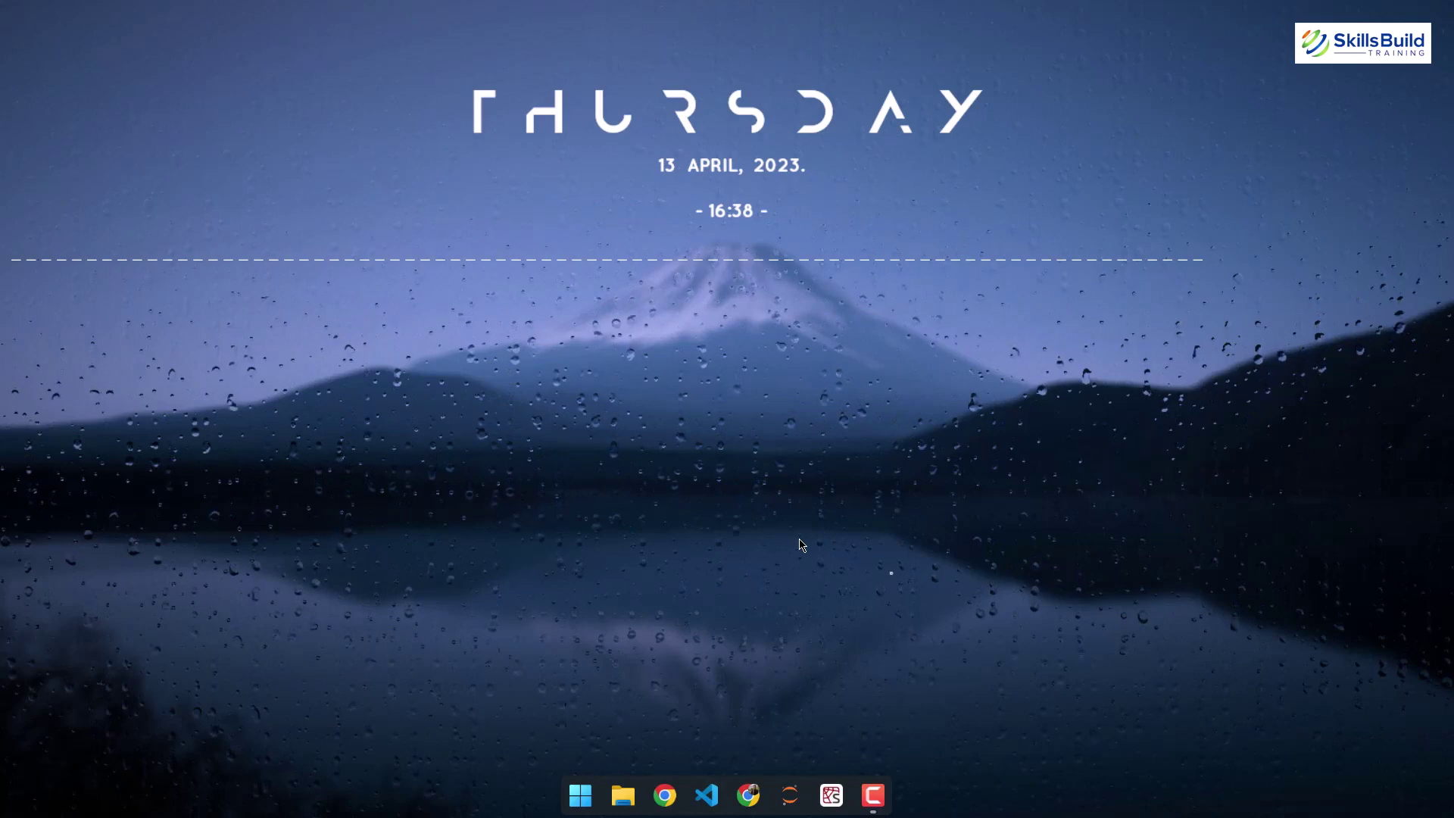
# - Open the Rainmeter skin manager from the hidden tray icons
pyautogui.press('super')
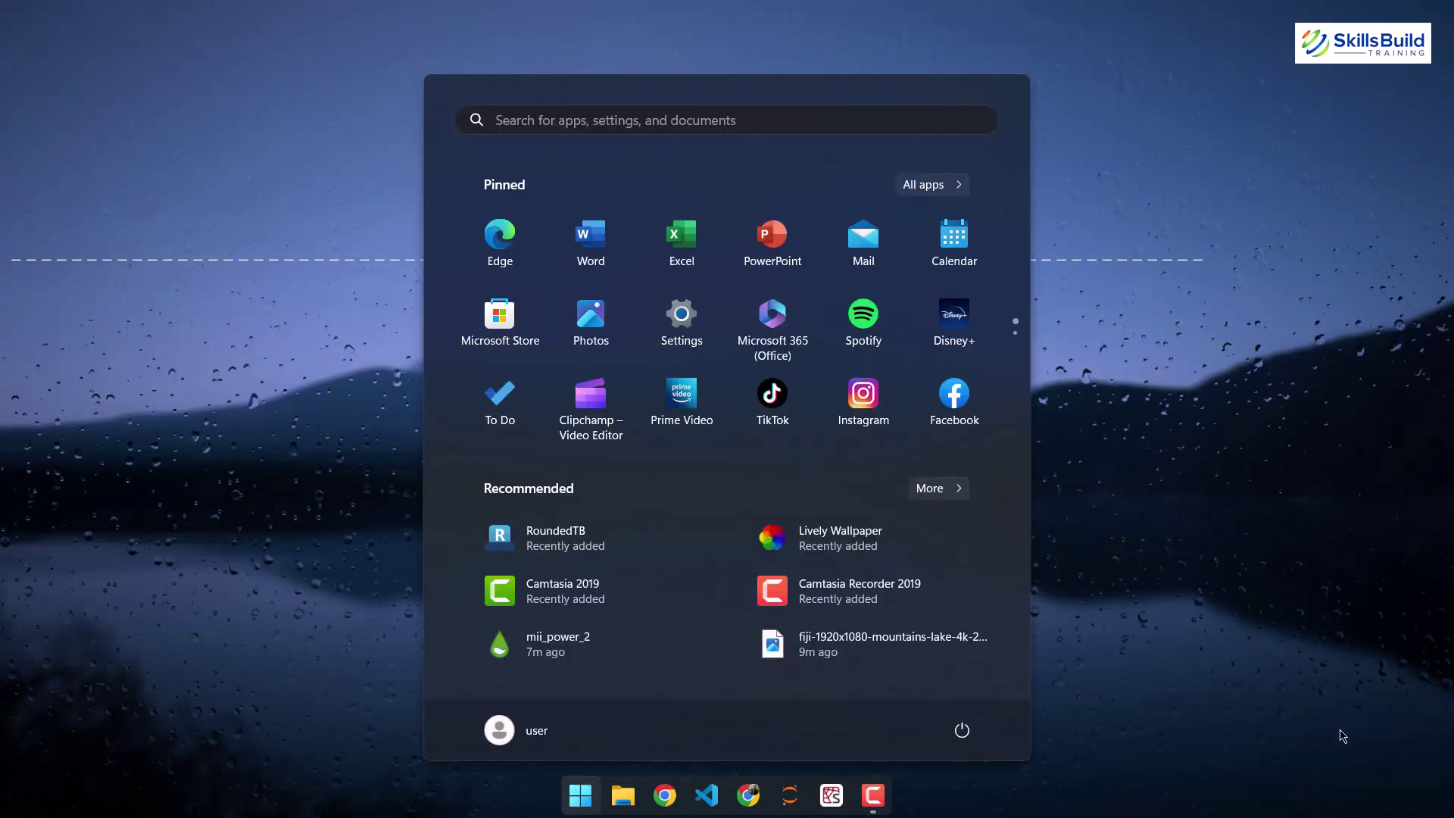
pyautogui.press('super')
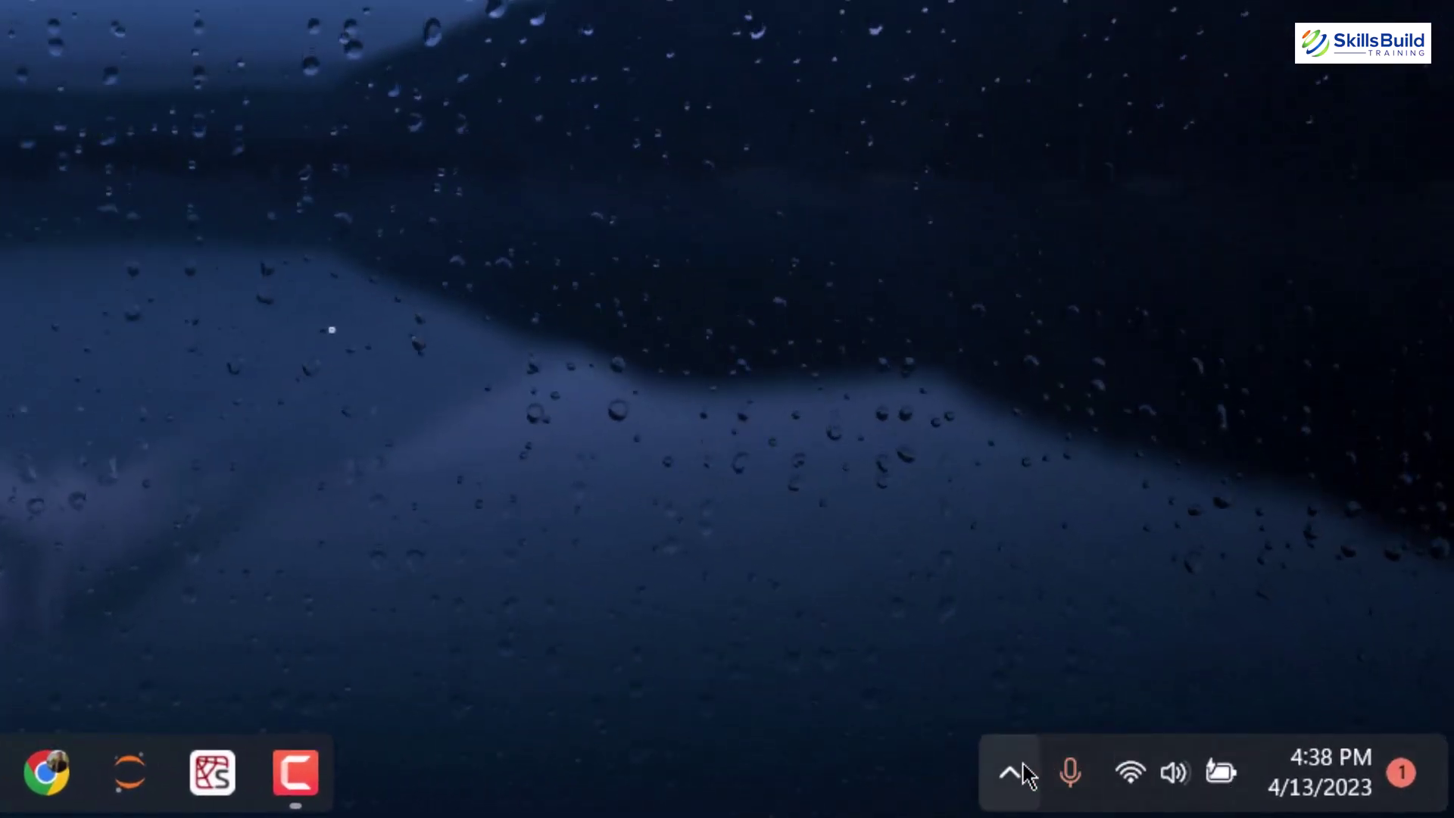
pyautogui.click(1003, 781)
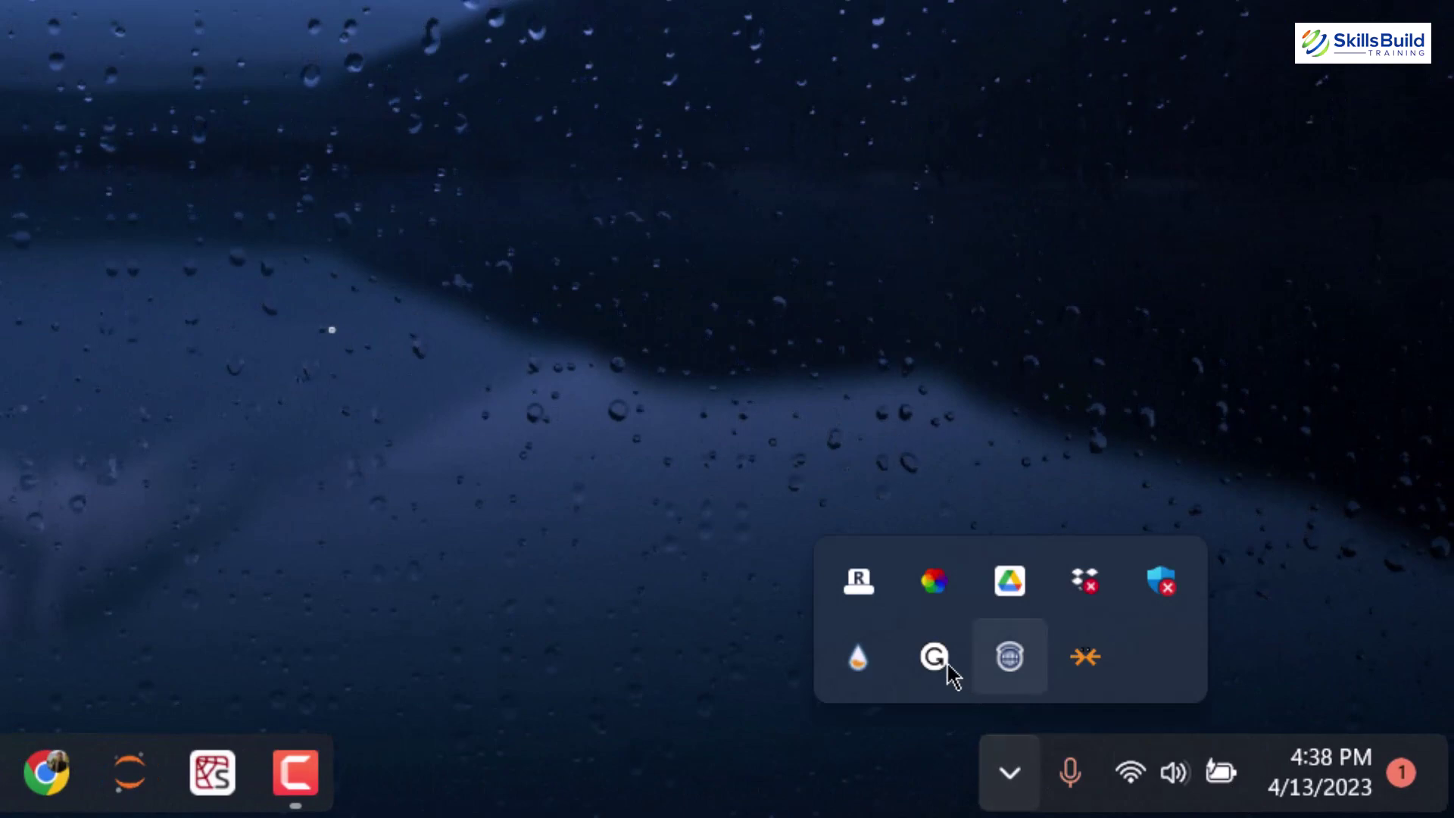
pyautogui.click(861, 660)
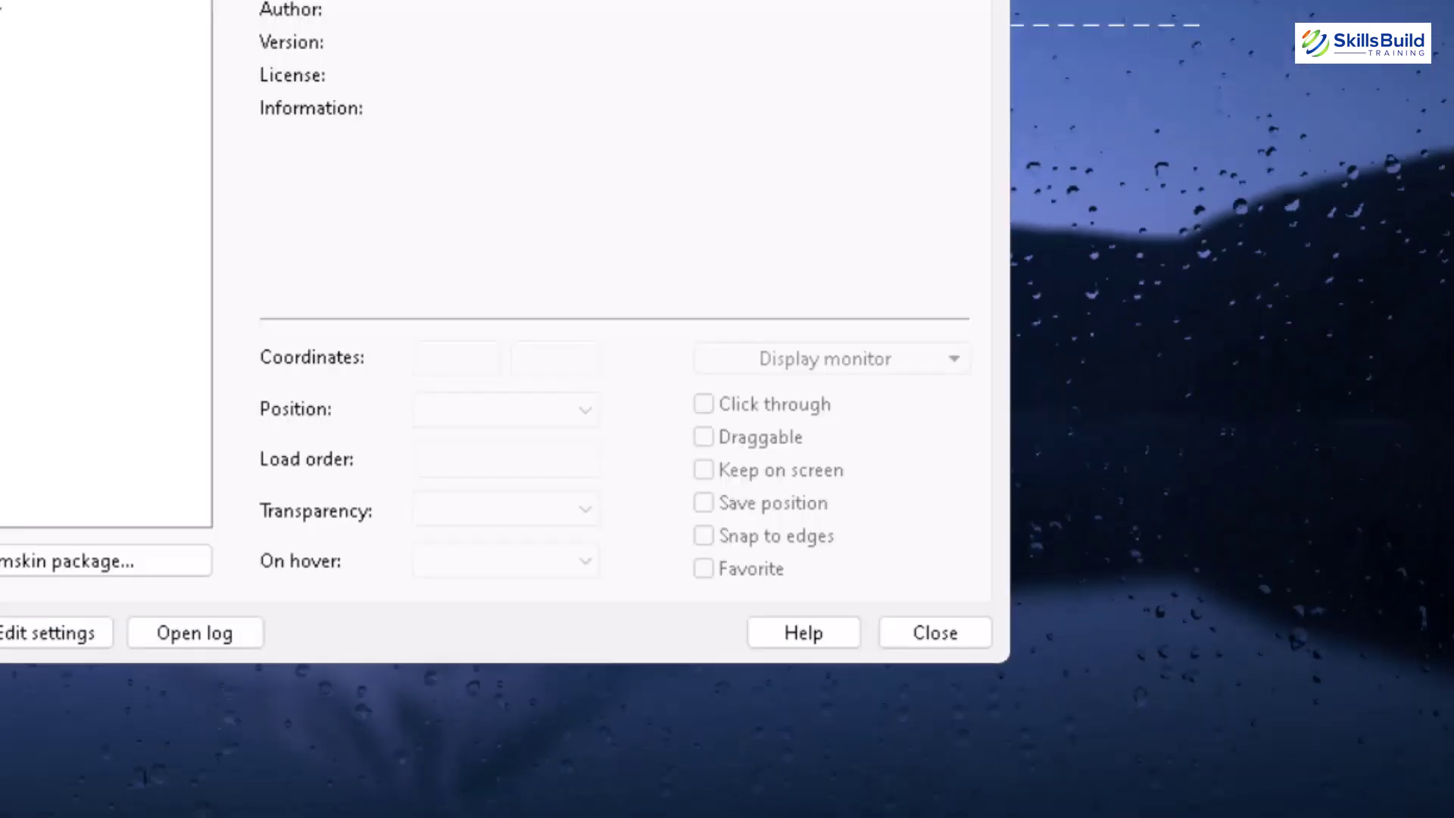
# - Load the mii power > power > B.ini skin variant onto the desktop
pyautogui.click(333, 259)
pyautogui.click(269, 261)
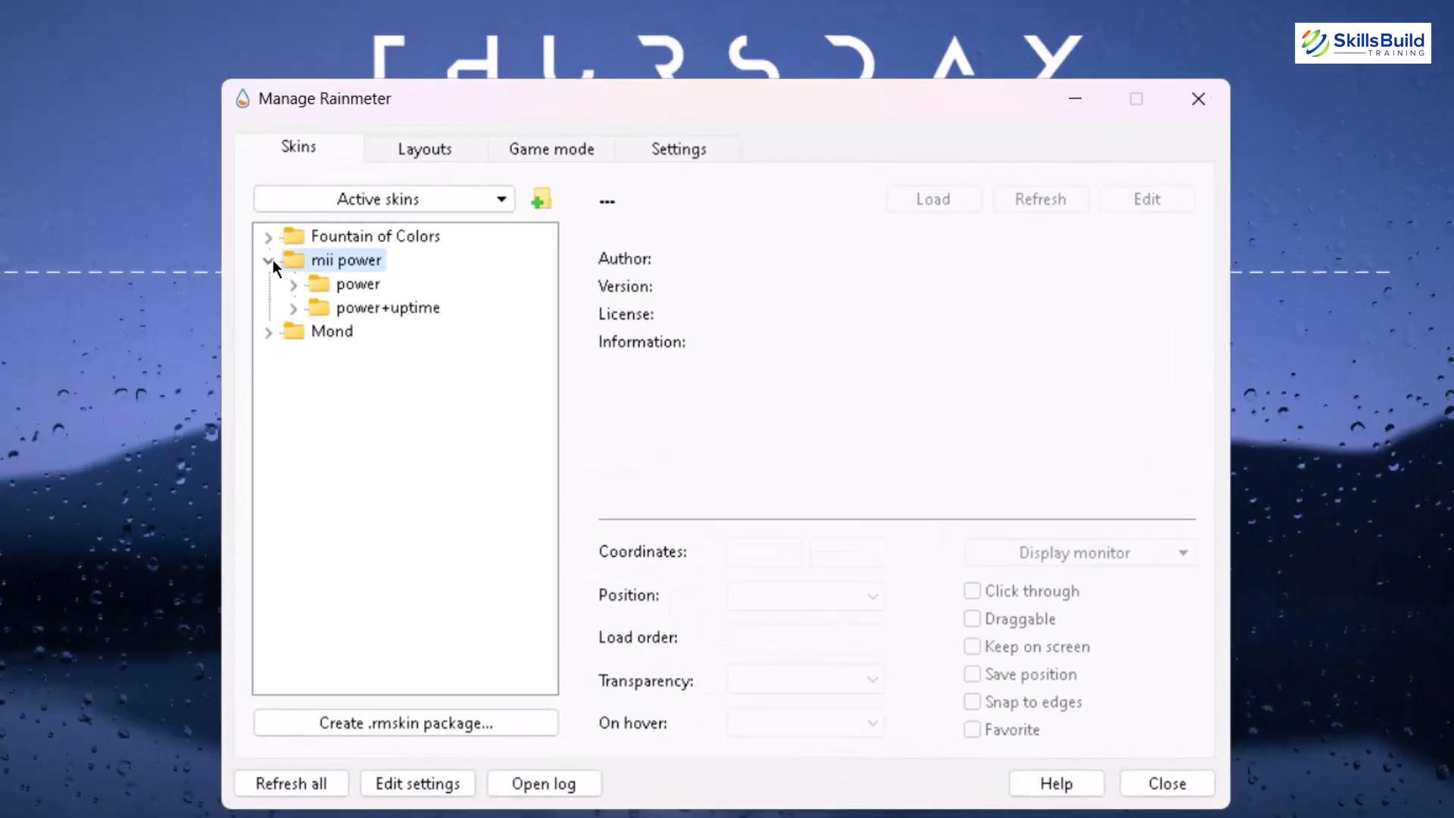
pyautogui.click(318, 285)
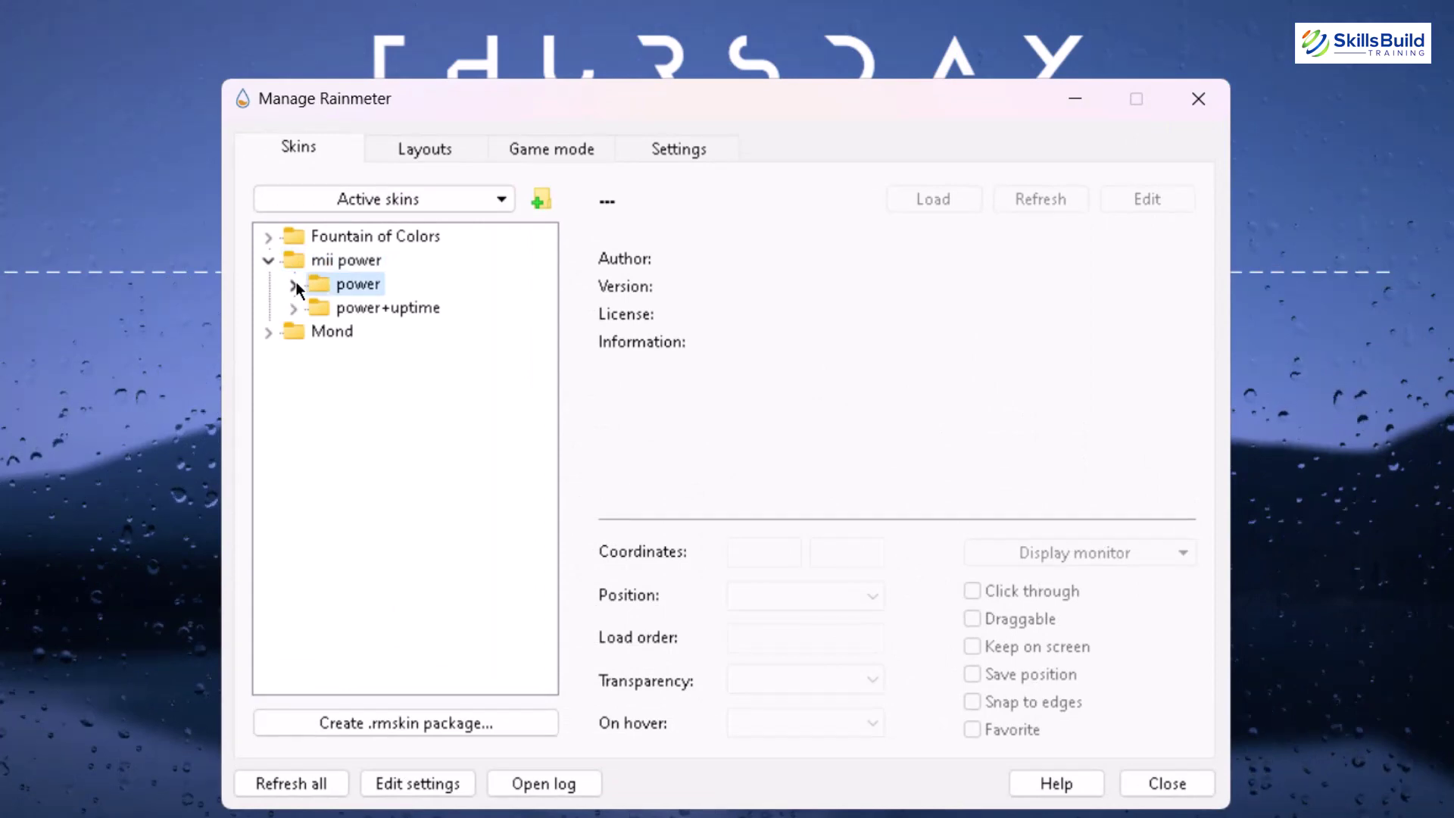
pyautogui.click(294, 284)
pyautogui.click(362, 308)
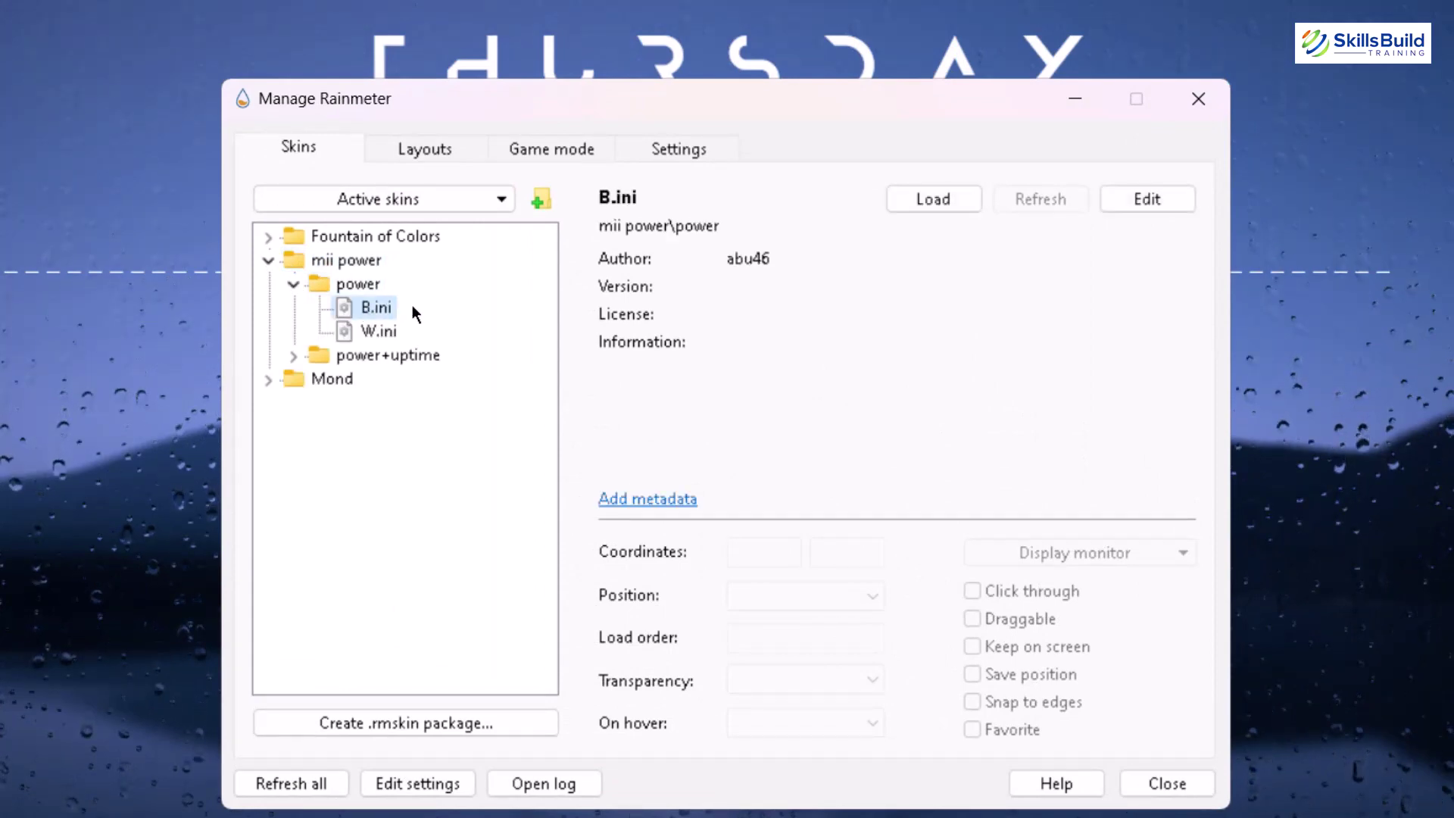
pyautogui.click(950, 199)
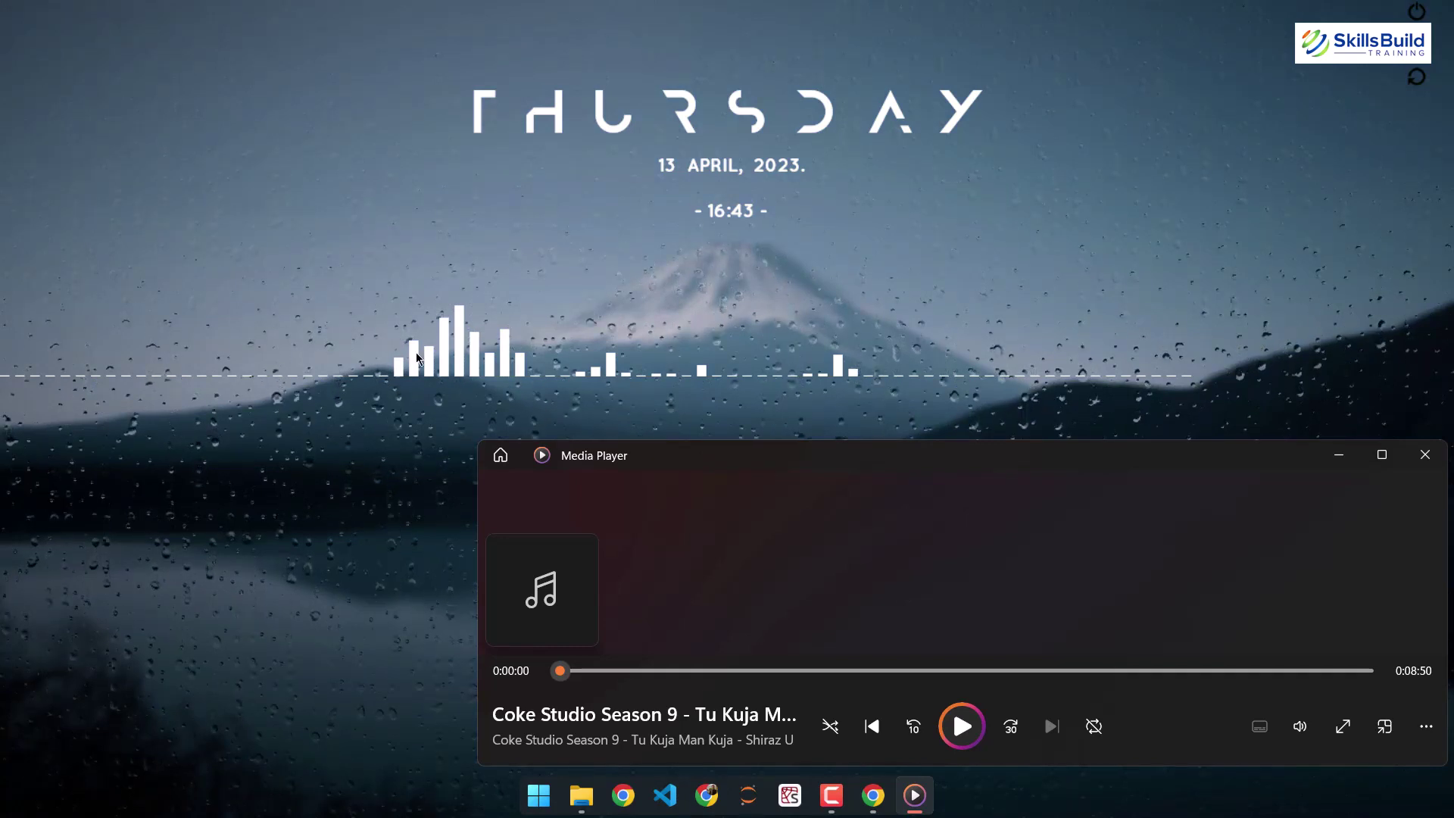
# - Briefly play the Tu Kuja Man Kuja track, pause it with Ctrl+P, and minimize Media Player
pyautogui.click(962, 725)
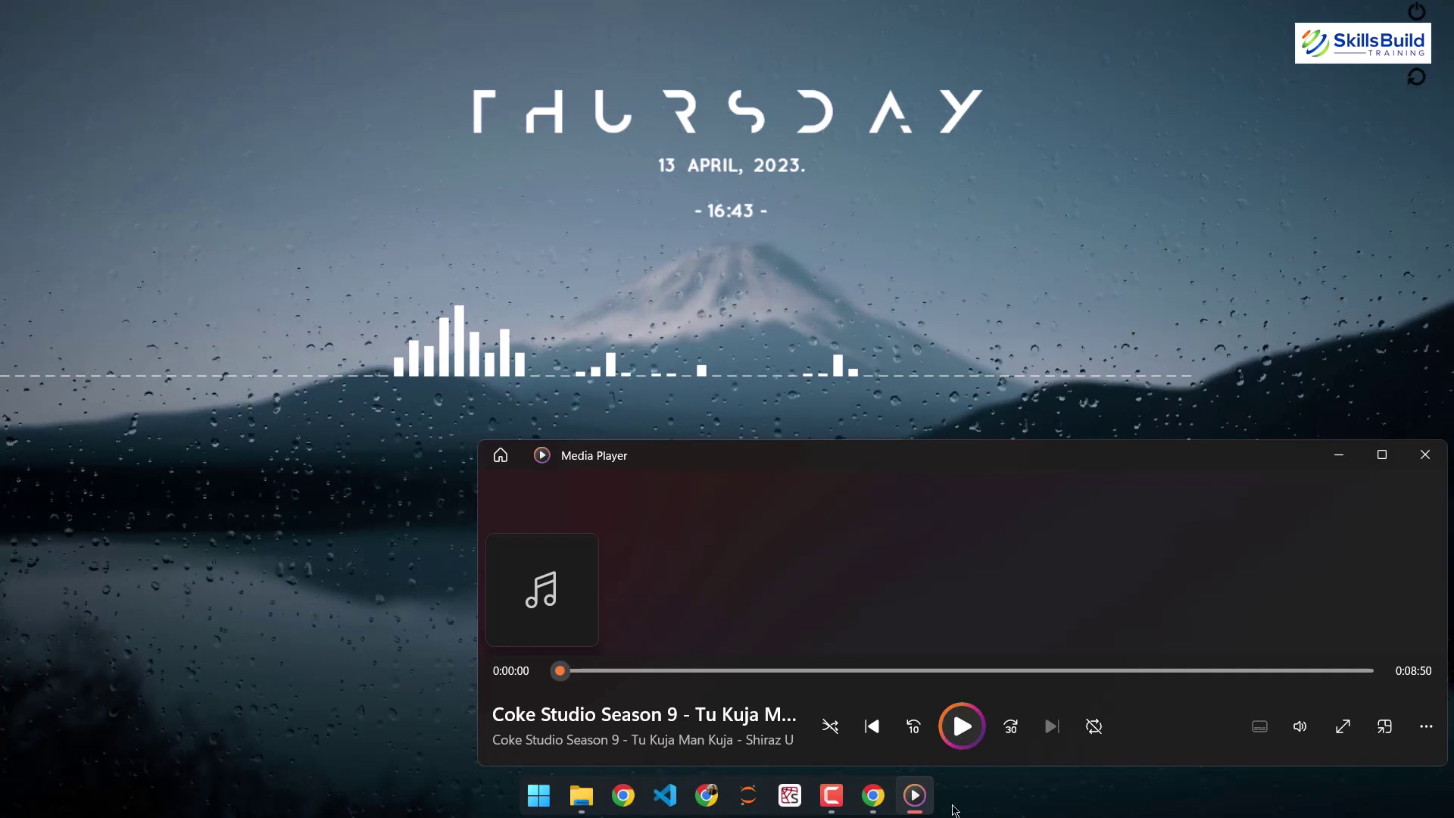
pyautogui.hotkey('ctrl', 'p')
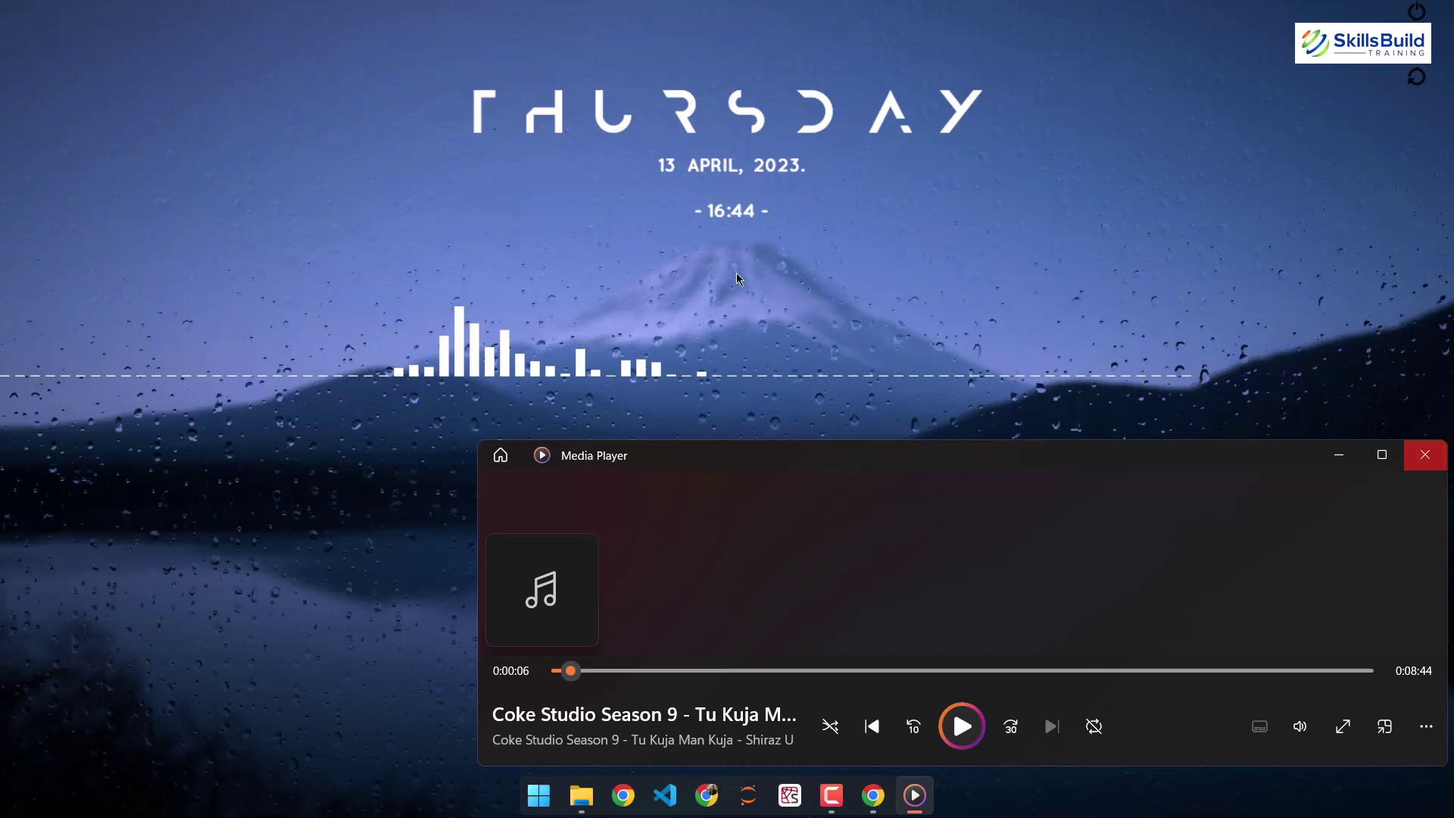
pyautogui.press('super+d')
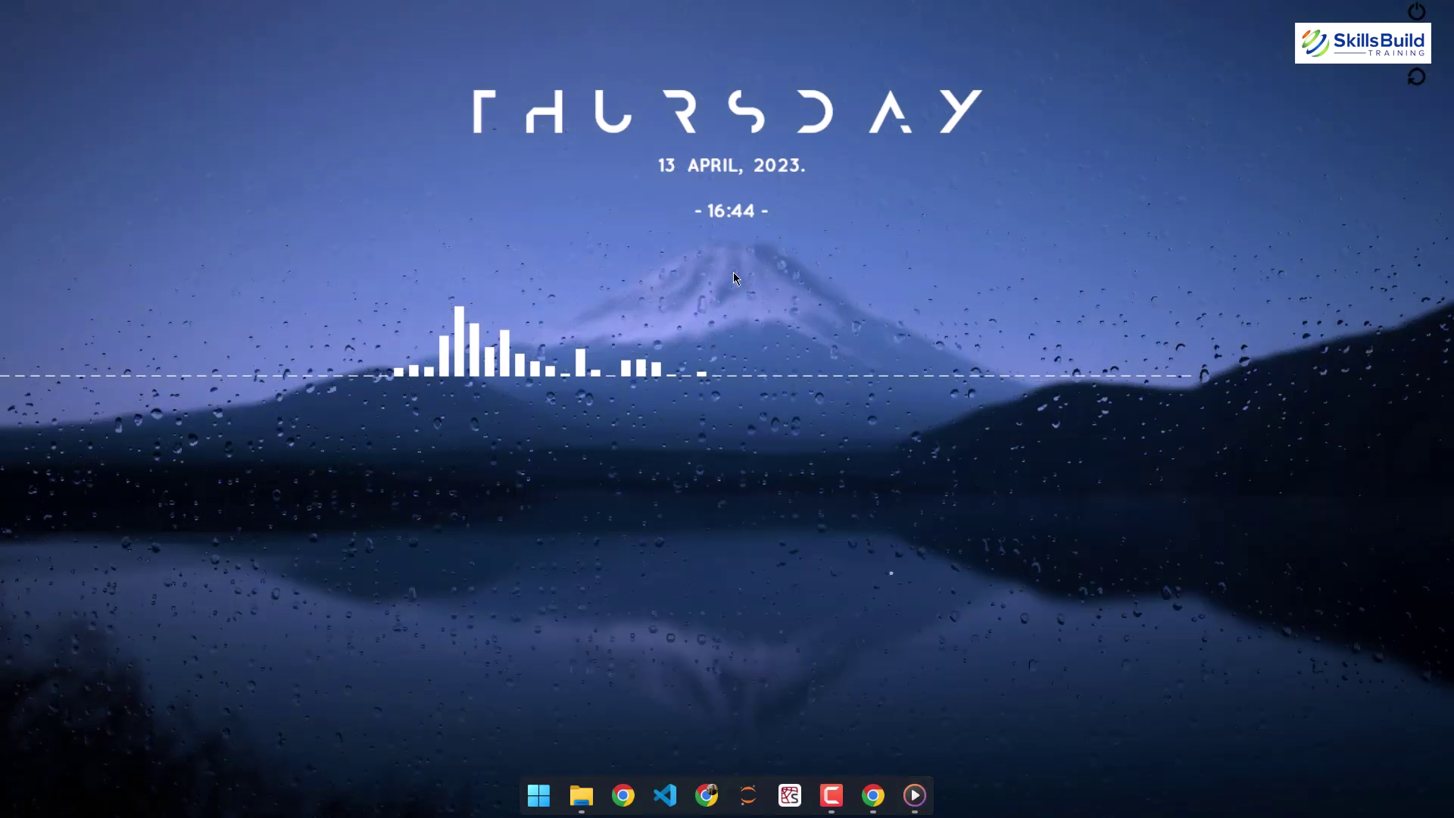